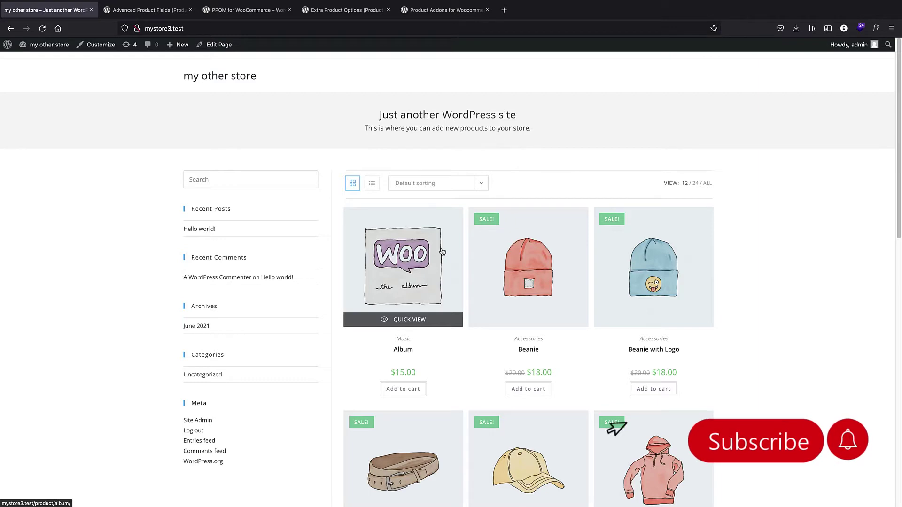
# Open the Album product from the shop page and examine its product page layout and purchase options.
pyautogui.click(442, 252)
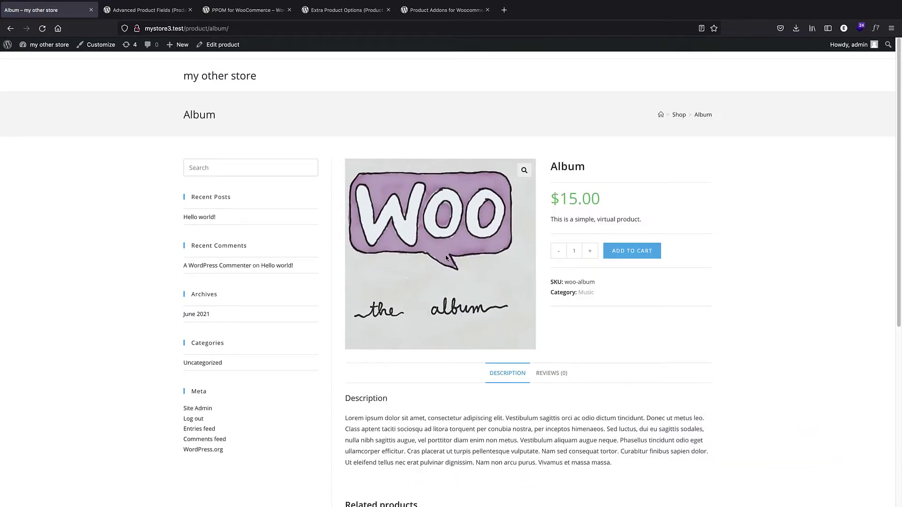
pyautogui.scroll(-1, 584, 282)
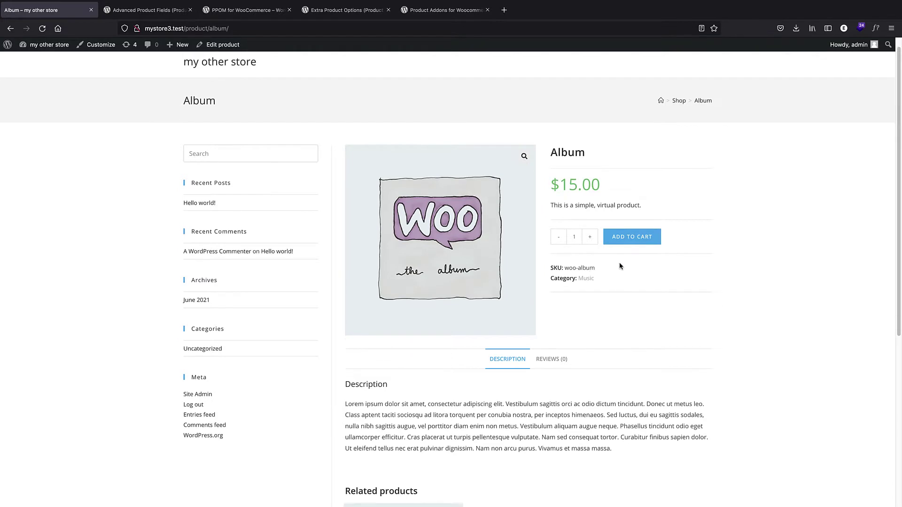
pyautogui.scroll(1, 611, 271)
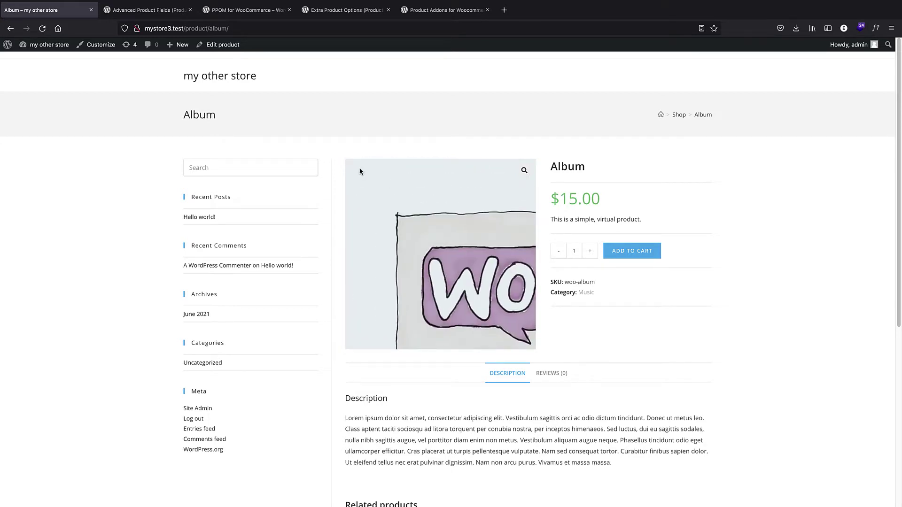
# Look over the WordPress.org pages of the four product add-on plugins, from Advanced Product Fields to Product Addons for Woocommerce.
pyautogui.click(149, 10)
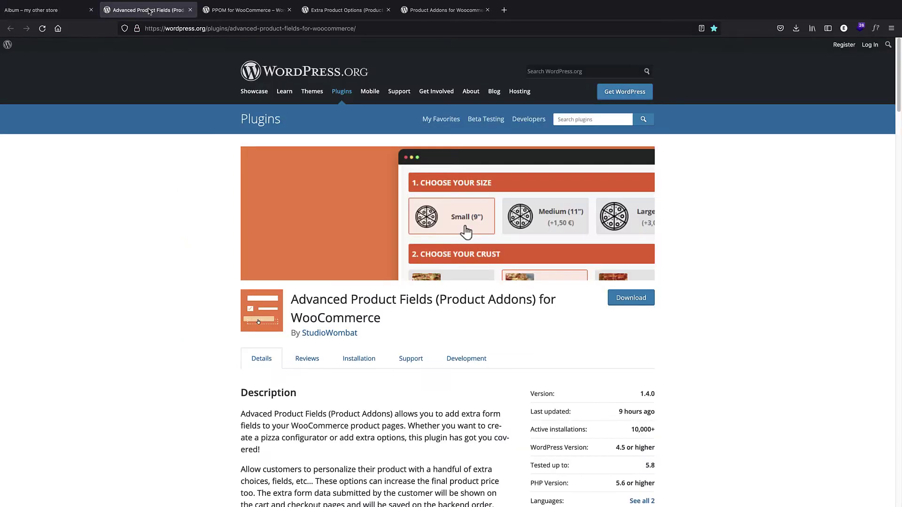
pyautogui.click(221, 10)
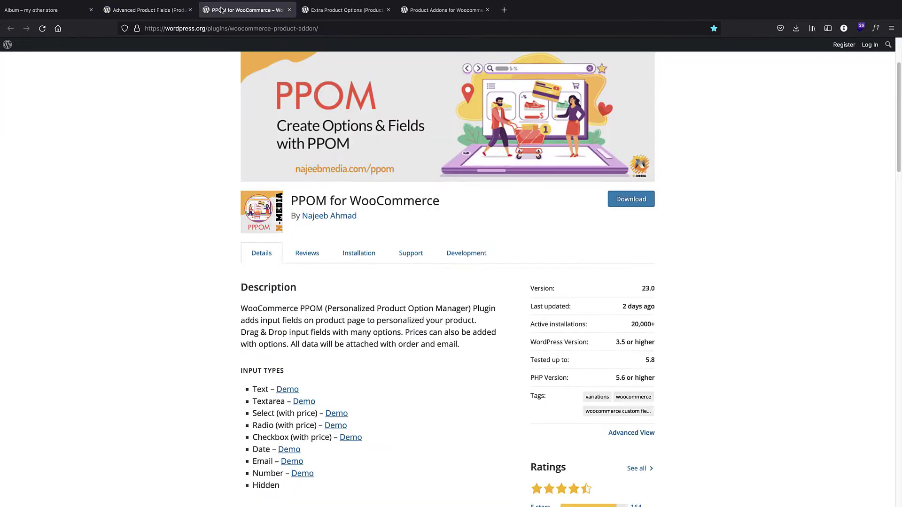
pyautogui.click(321, 16)
pyautogui.click(428, 11)
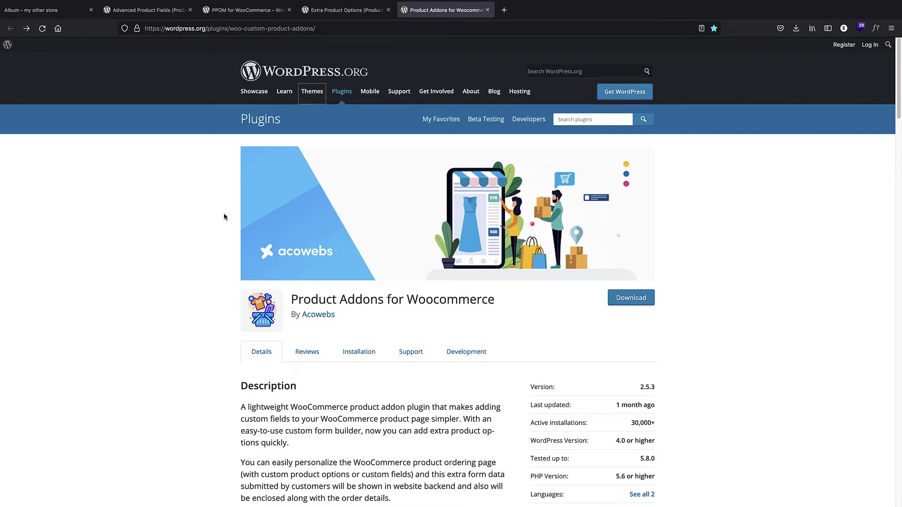
# Read the description and feature list of the Advanced Product Fields (Product Addons) for WooCommerce plugin.
pyautogui.click(153, 14)
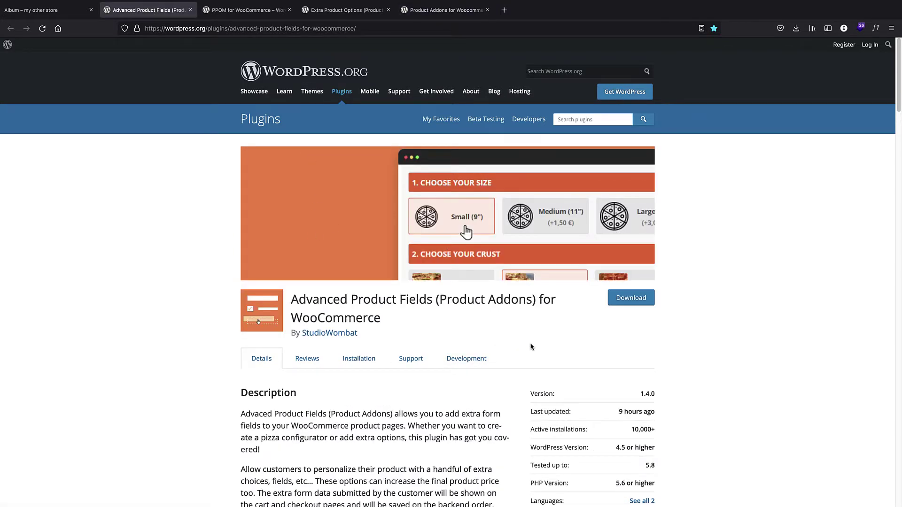
pyautogui.scroll(-1, 531, 346)
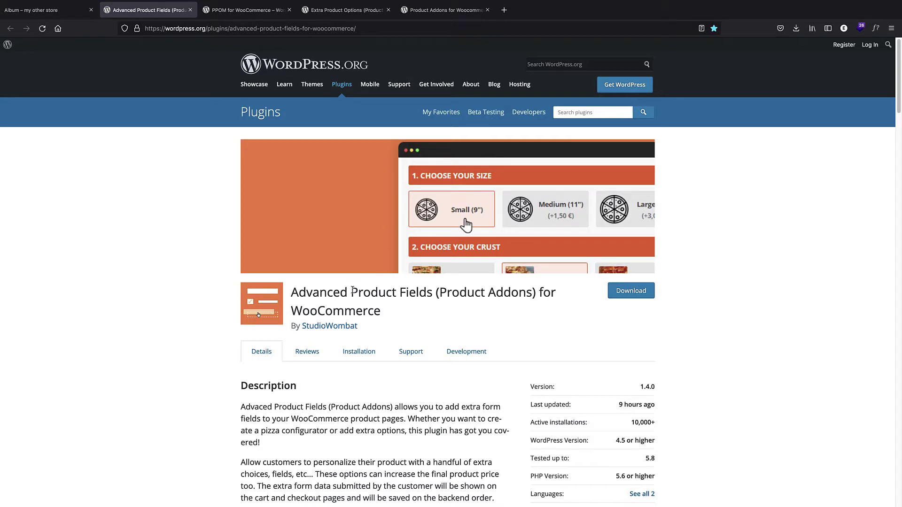
pyautogui.click(241, 13)
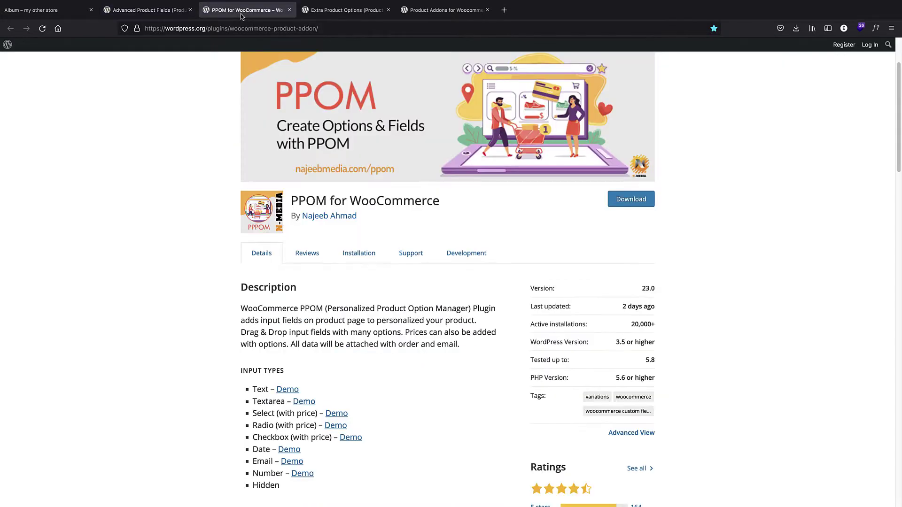
pyautogui.click(132, 10)
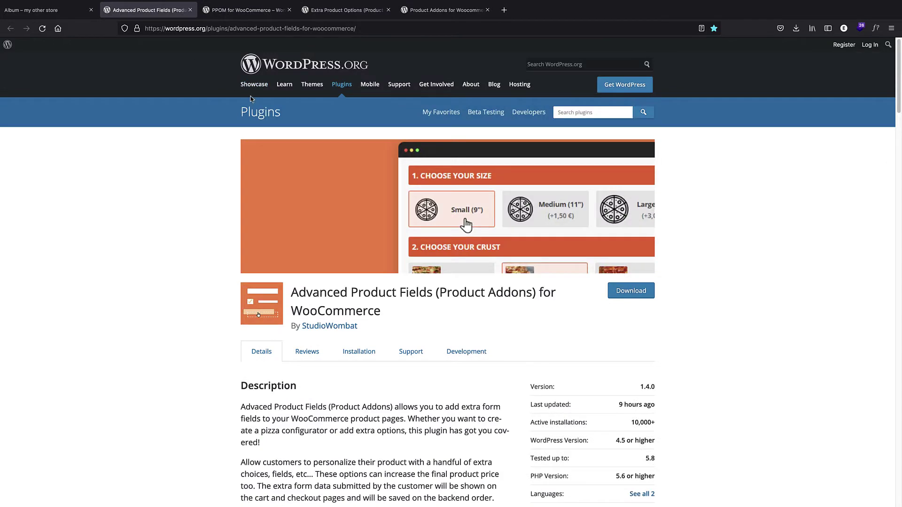
pyautogui.scroll(-3, 263, 108)
pyautogui.scroll(1, 369, 116)
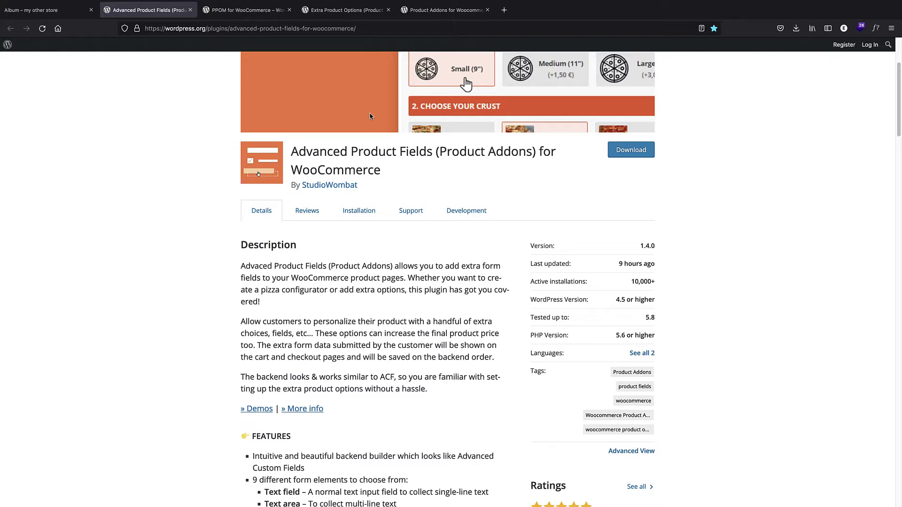
pyautogui.scroll(-4, 370, 116)
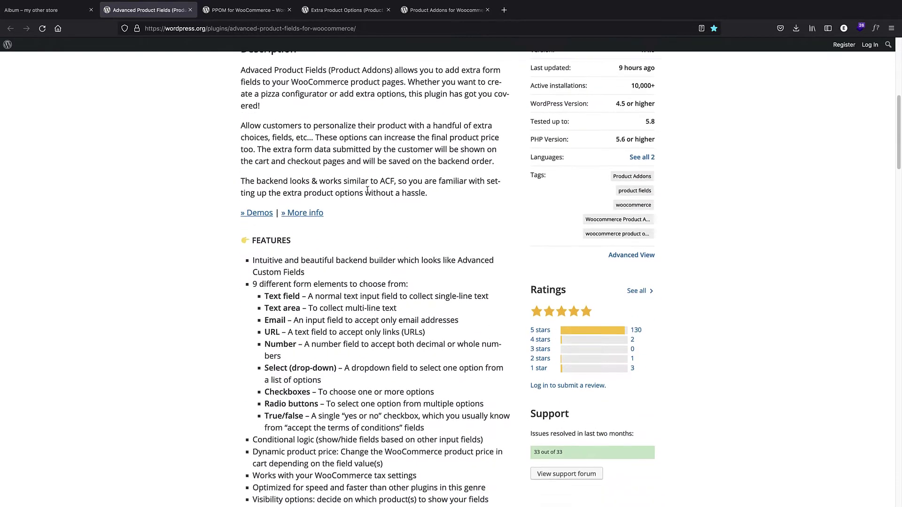
pyautogui.scroll(-1, 324, 214)
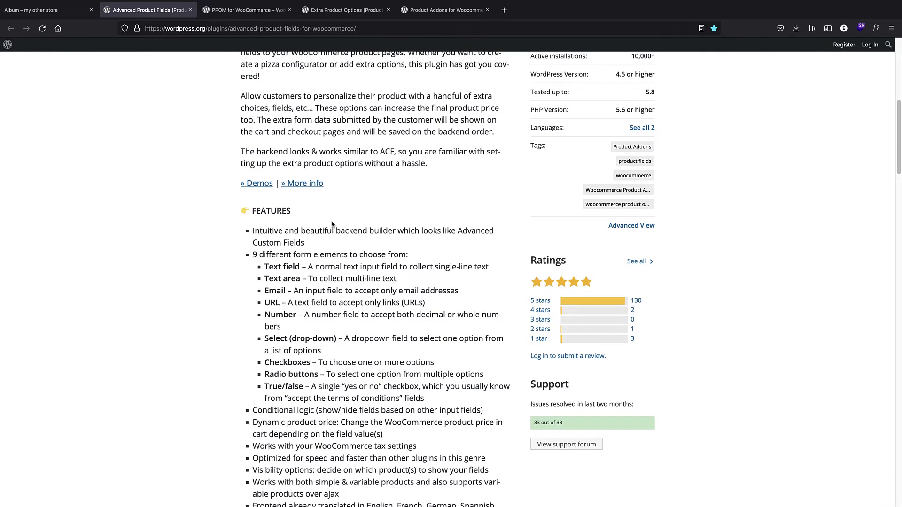
pyautogui.scroll(-3, 332, 227)
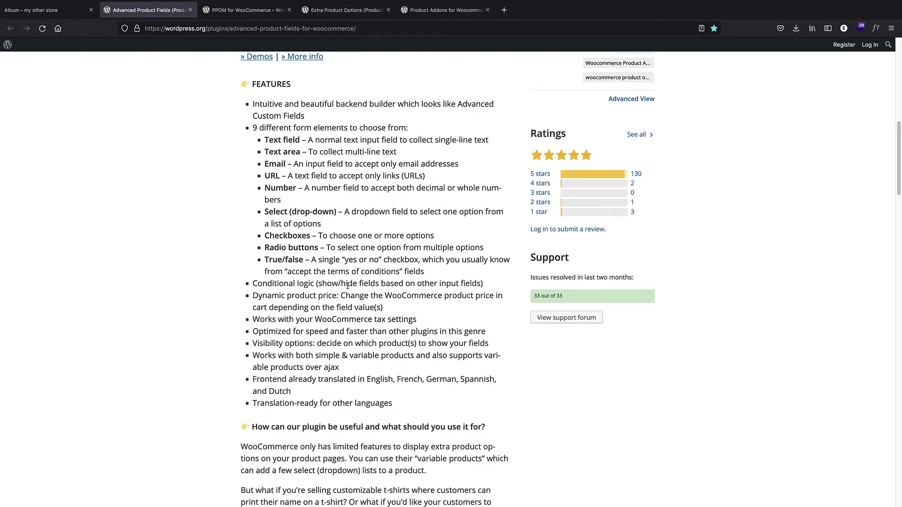
pyautogui.scroll(-1, 331, 317)
pyautogui.scroll(8, 395, 219)
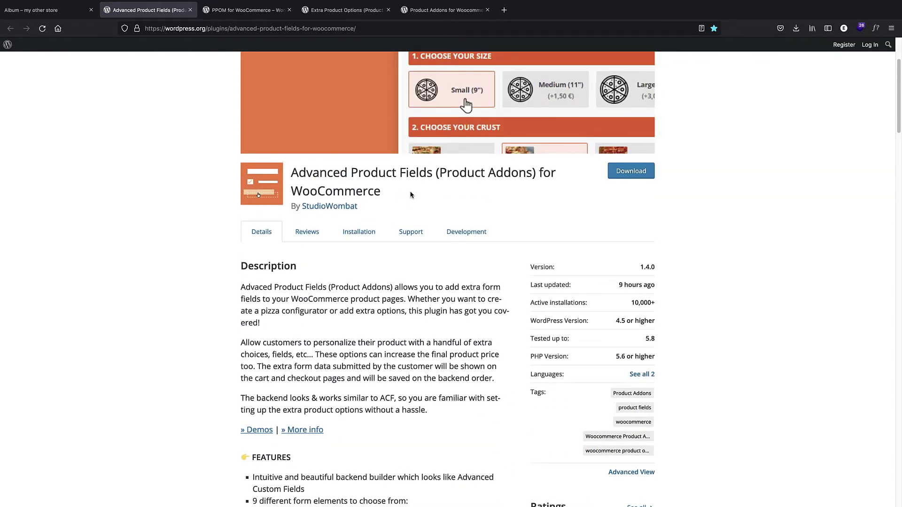
# View the plugin pages of PPOM for WooCommerce, Extra Product Options and Product Addons for Woocommerce in turn.
pyautogui.click(246, 16)
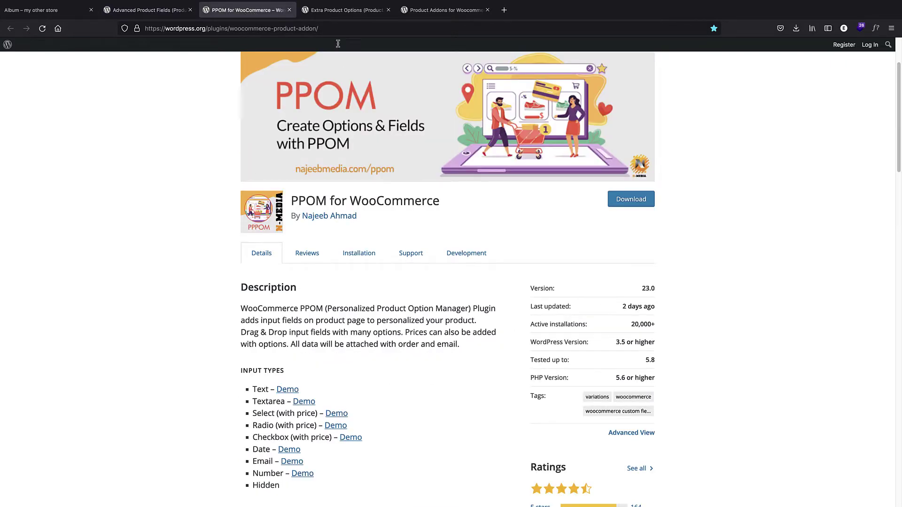
pyautogui.click(346, 14)
pyautogui.scroll(-1, 360, 183)
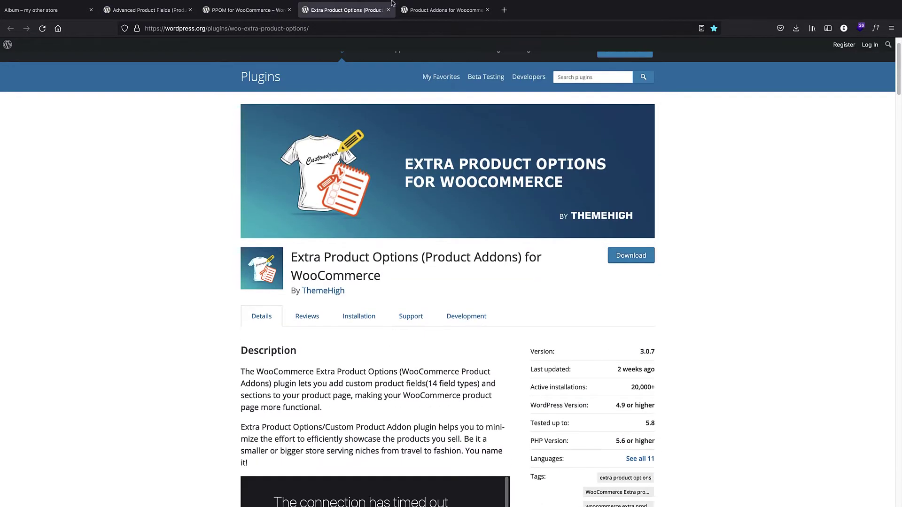
pyautogui.click(437, 12)
pyautogui.scroll(-1, 378, 165)
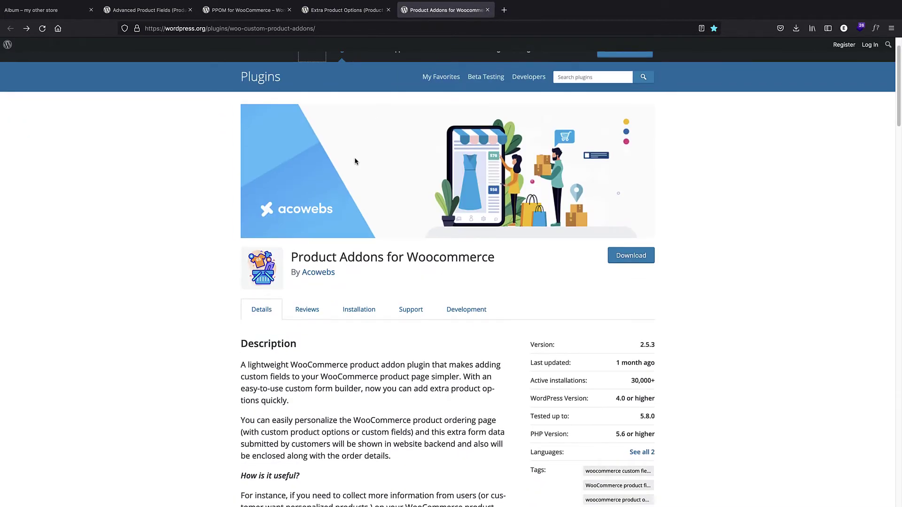
# Return to the Advanced Product Fields plugin page and review its description and form elements.
pyautogui.click(147, 13)
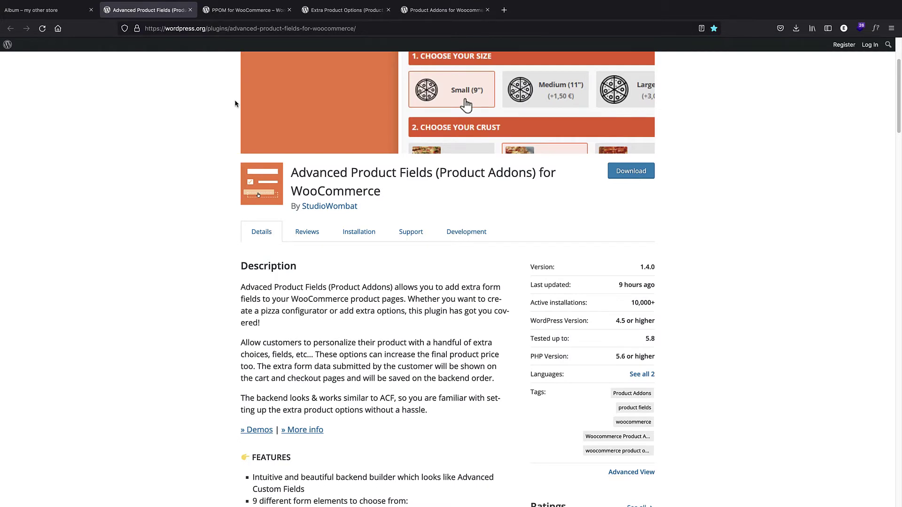
pyautogui.scroll(-1, 282, 96)
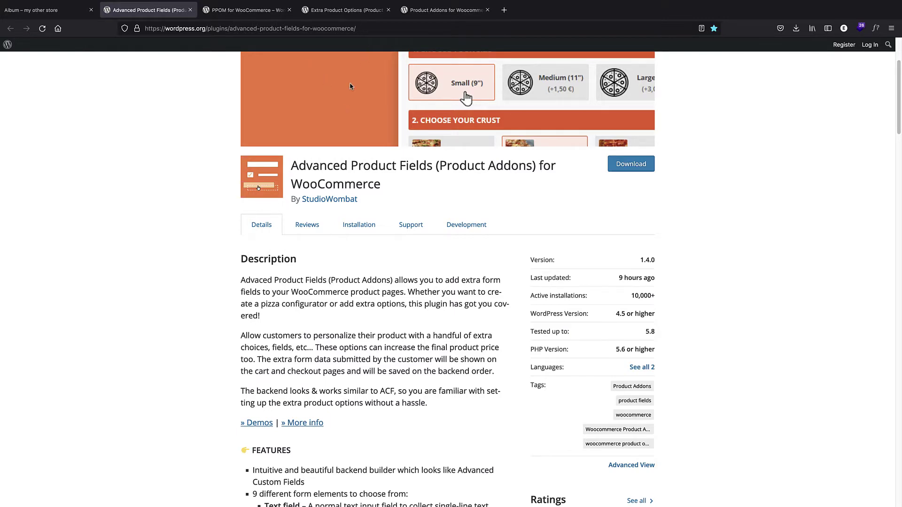
pyautogui.scroll(-3, 350, 86)
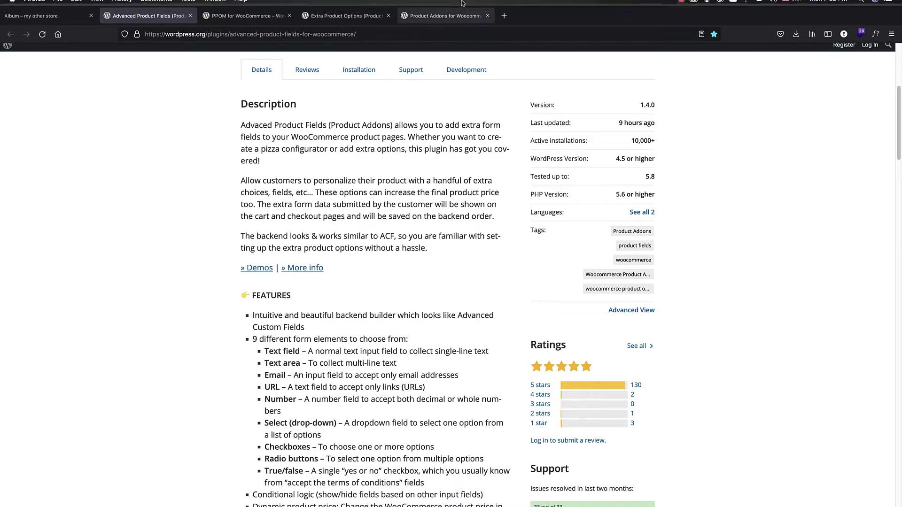
# Review the description of ThemeHigh's Extra Product Options (Product Addons) for WooCommerce plugin.
pyautogui.click(441, 31)
pyautogui.click(346, 33)
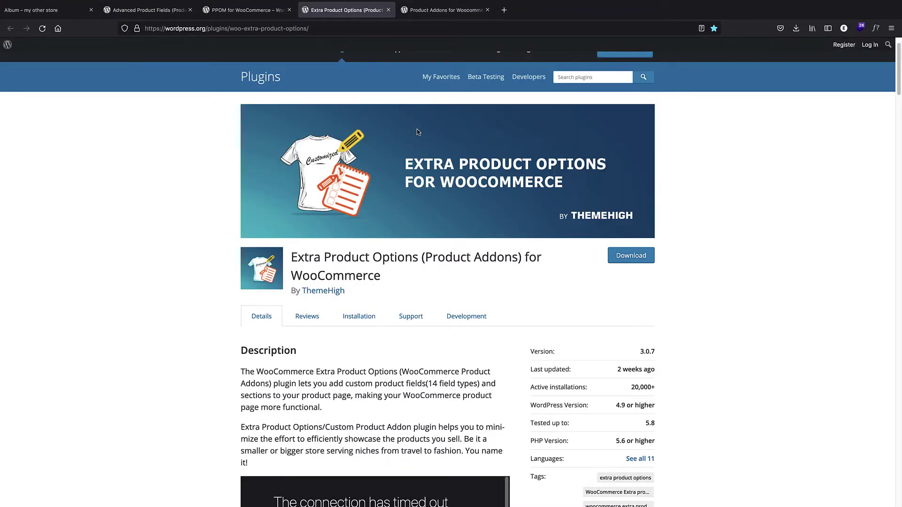
pyautogui.scroll(-5, 416, 129)
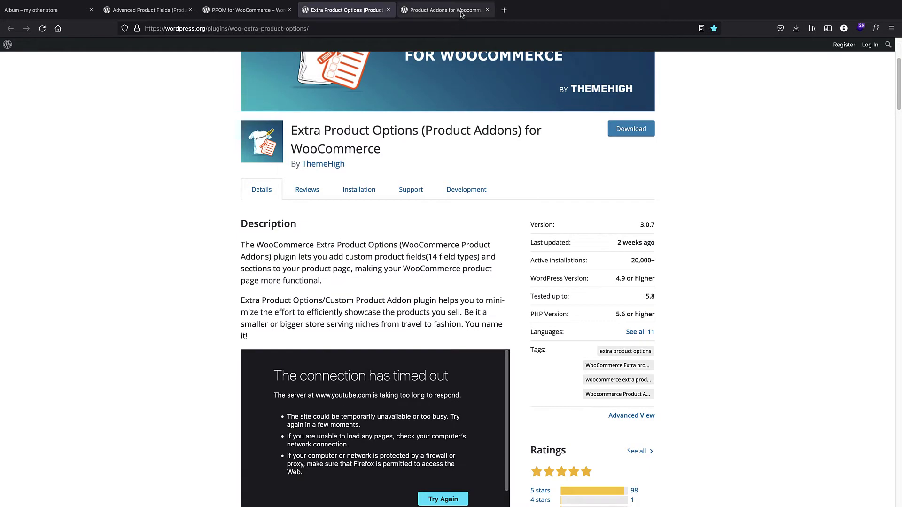
pyautogui.scroll(2, 379, 57)
# Read the description and basic features of the Product Addons for Woocommerce plugin by Acowebs.
pyautogui.click(434, 10)
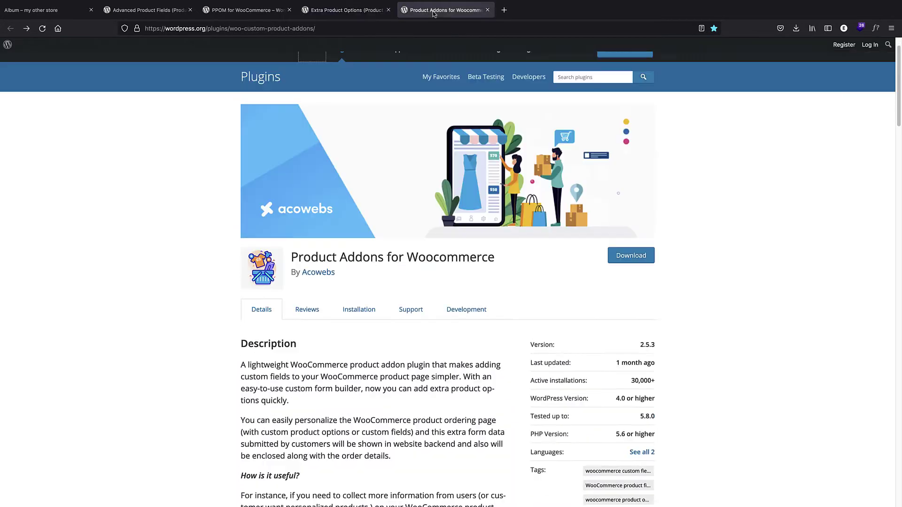
pyautogui.scroll(-3, 390, 145)
pyautogui.scroll(-10, 384, 155)
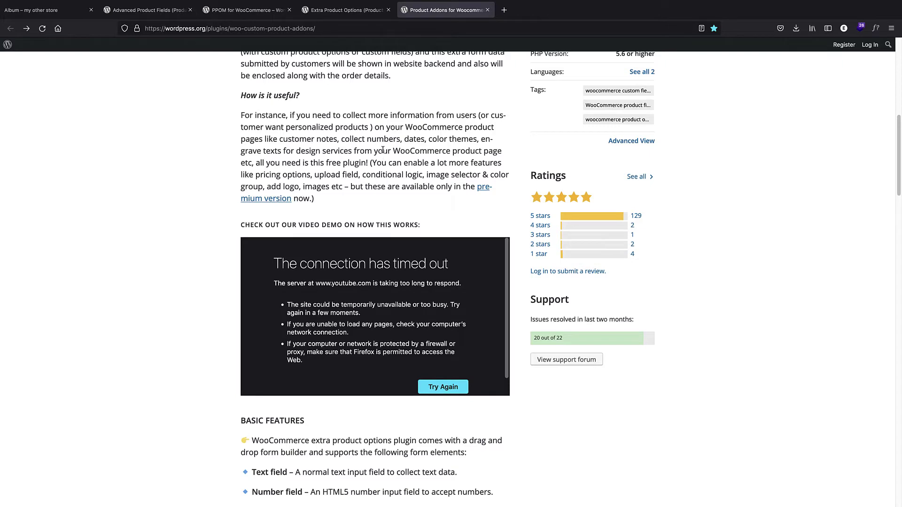
pyautogui.scroll(-7, 383, 150)
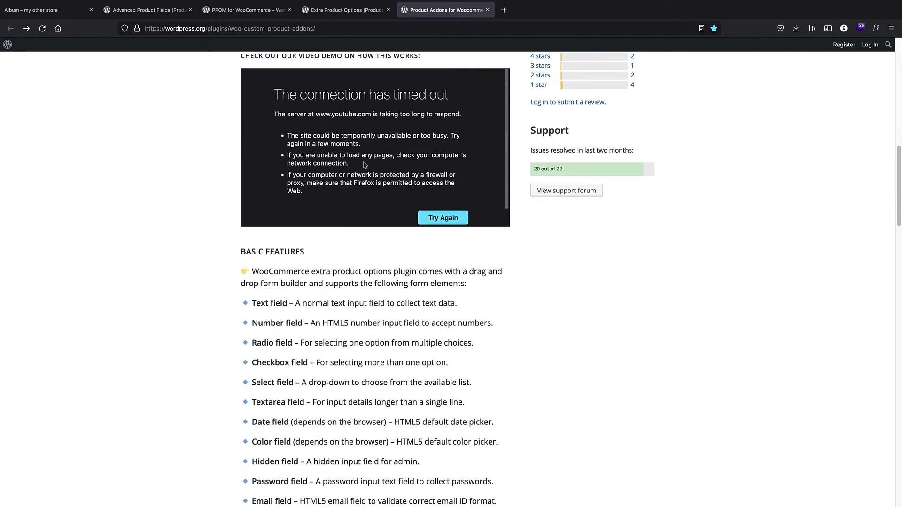
# Go back through the other plugin pages to PPOM for WooCommerce and view the start of its page.
pyautogui.click(346, 17)
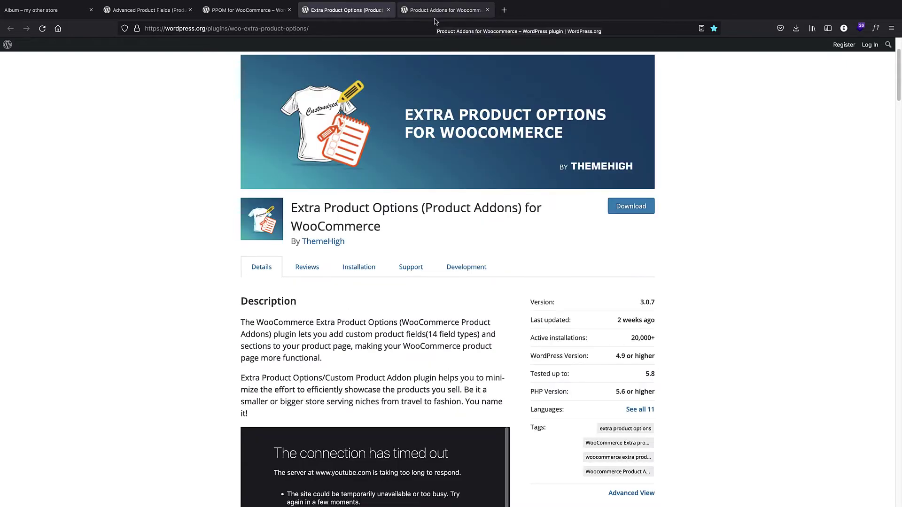
pyautogui.click(130, 16)
pyautogui.click(214, 14)
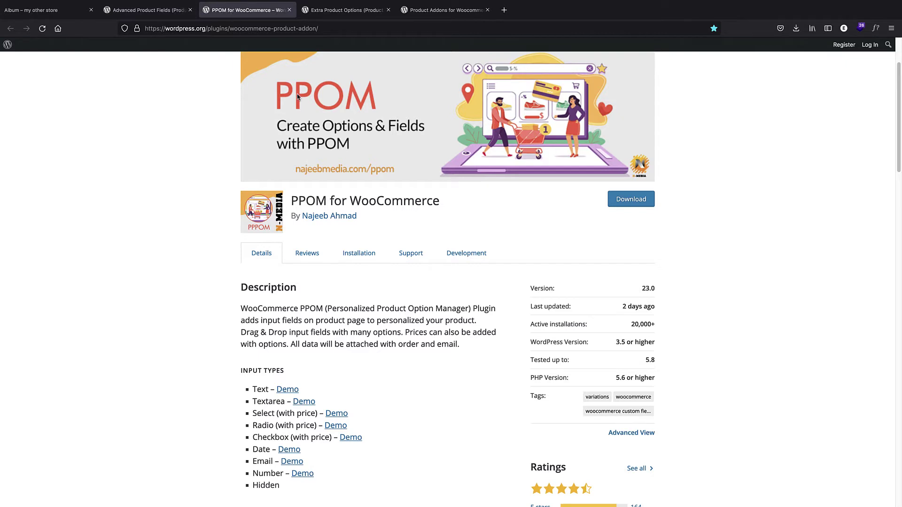
pyautogui.scroll(4, 298, 101)
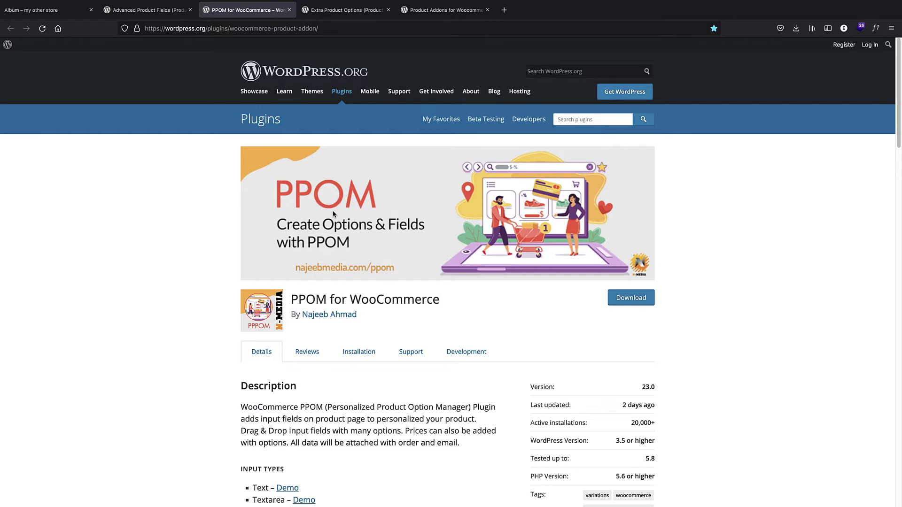
# Compare the Advanced Product Fields plugin page with the PPOM for WooCommerce description and input types.
pyautogui.click(148, 10)
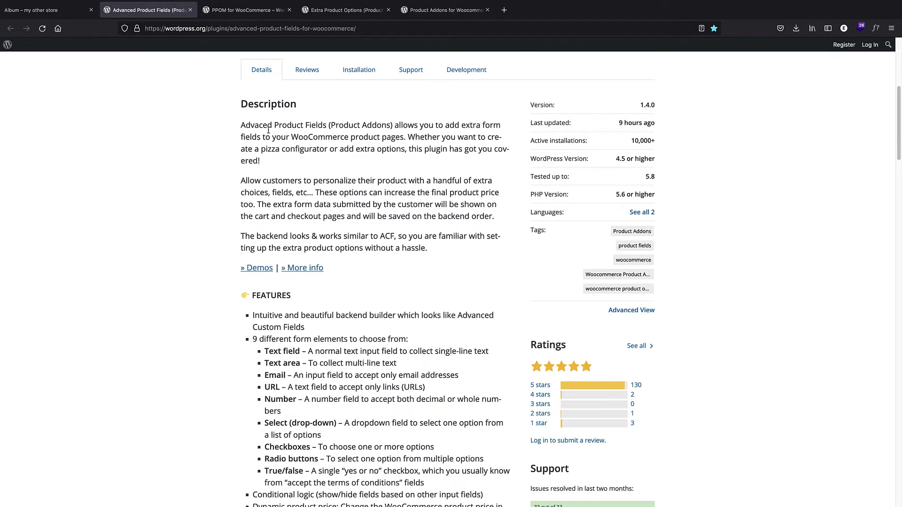
pyautogui.scroll(5, 294, 148)
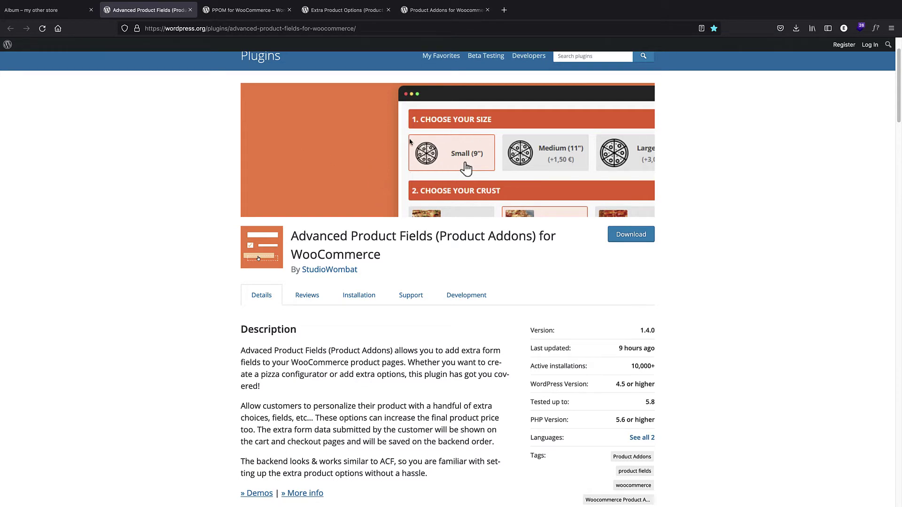
pyautogui.click(246, 10)
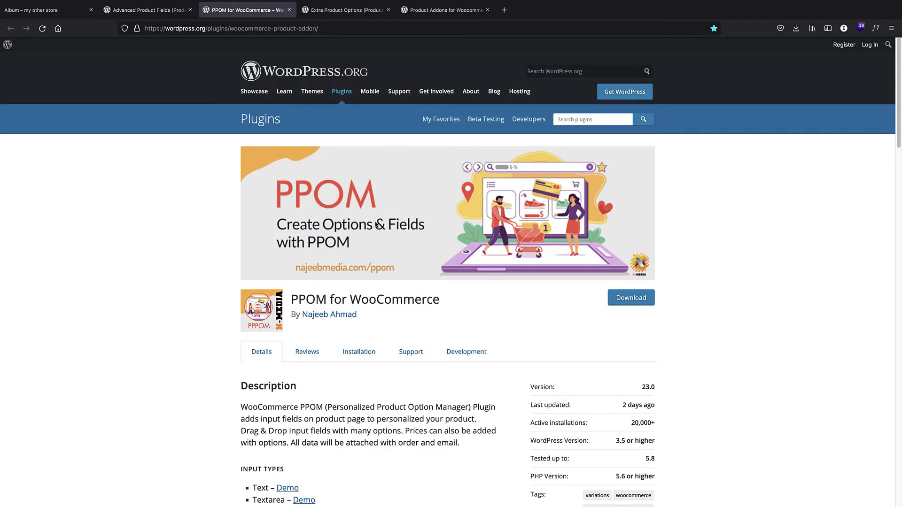
pyautogui.scroll(-2, 330, 246)
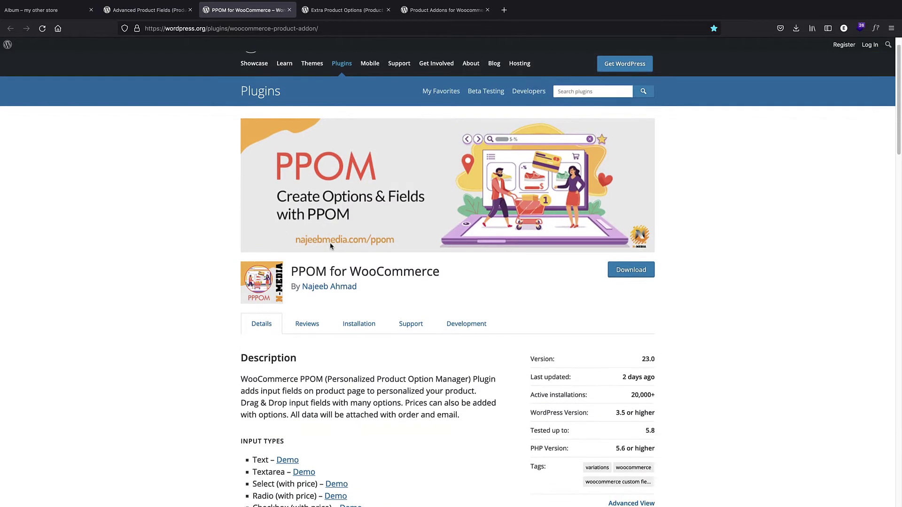
pyautogui.scroll(-1, 330, 245)
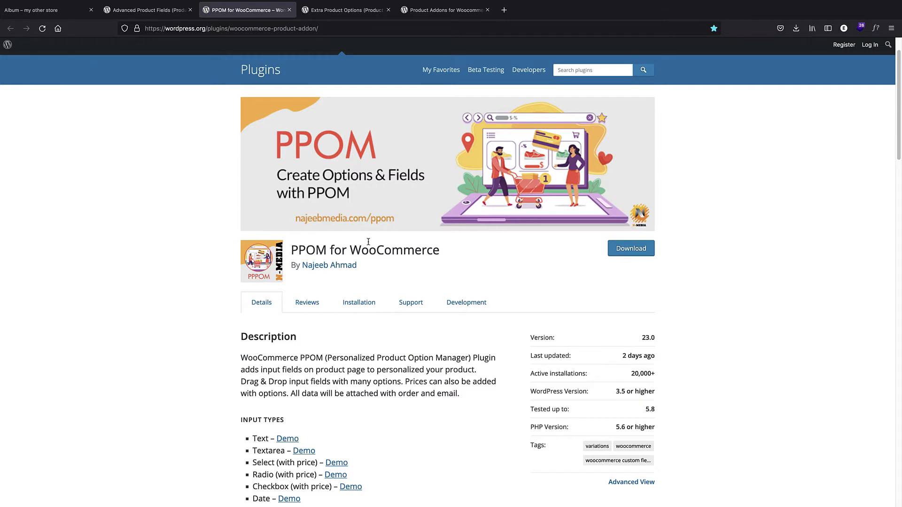
pyautogui.scroll(-1, 376, 243)
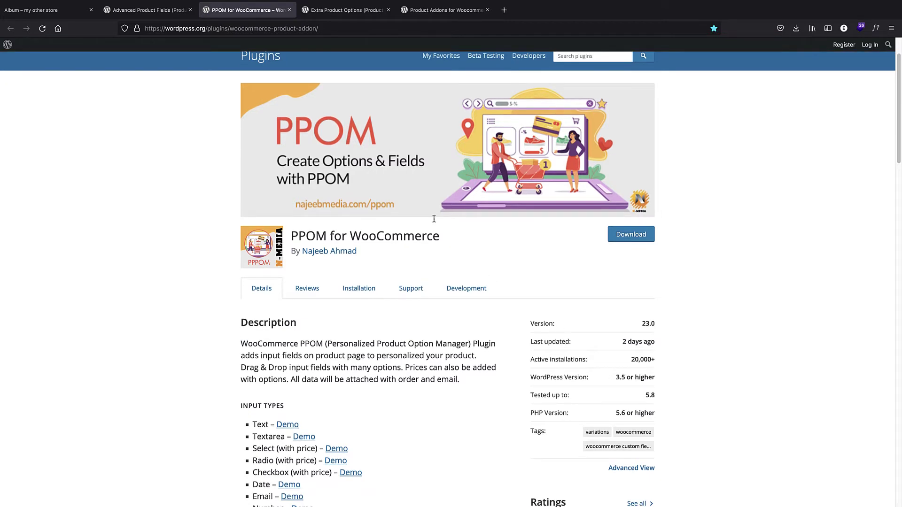
# Read the description and feature list on the Advanced Product Fields (Product Addons) for WooCommerce plugin page.
pyautogui.click(168, 10)
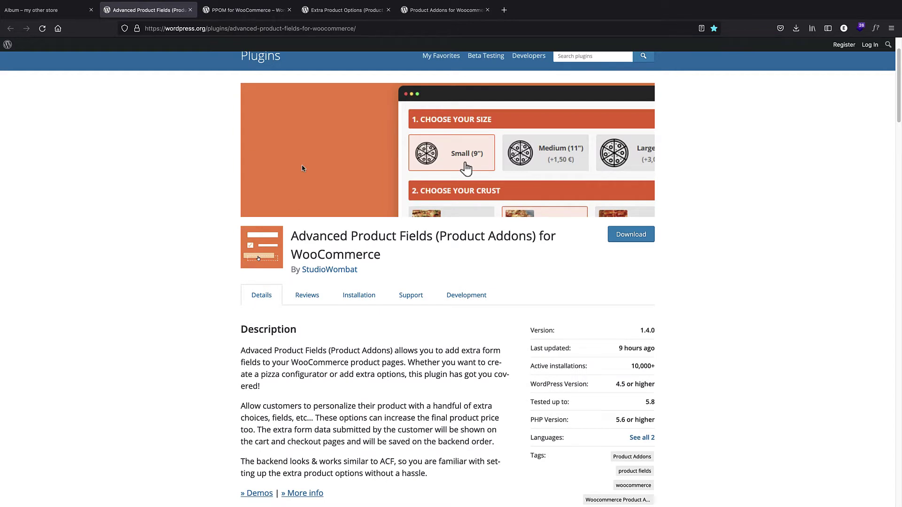
pyautogui.scroll(-4, 361, 230)
pyautogui.scroll(-5, 362, 174)
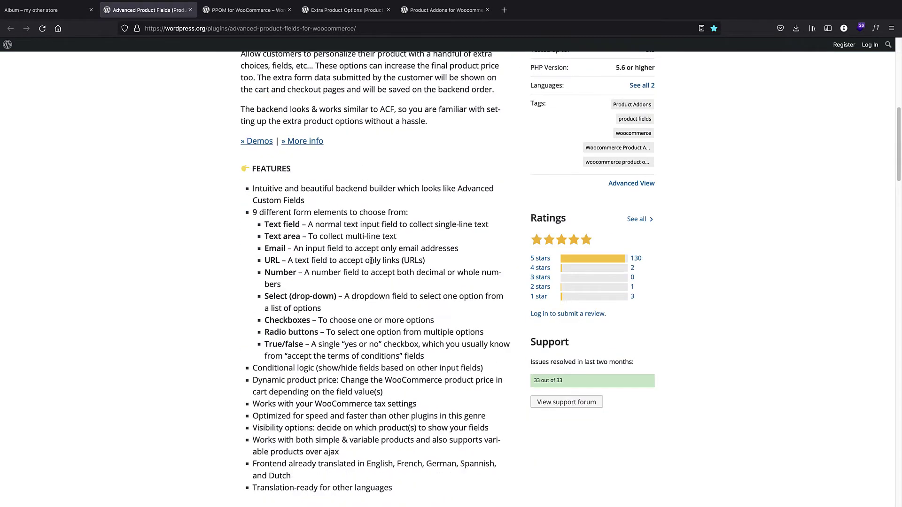
pyautogui.scroll(-3, 361, 313)
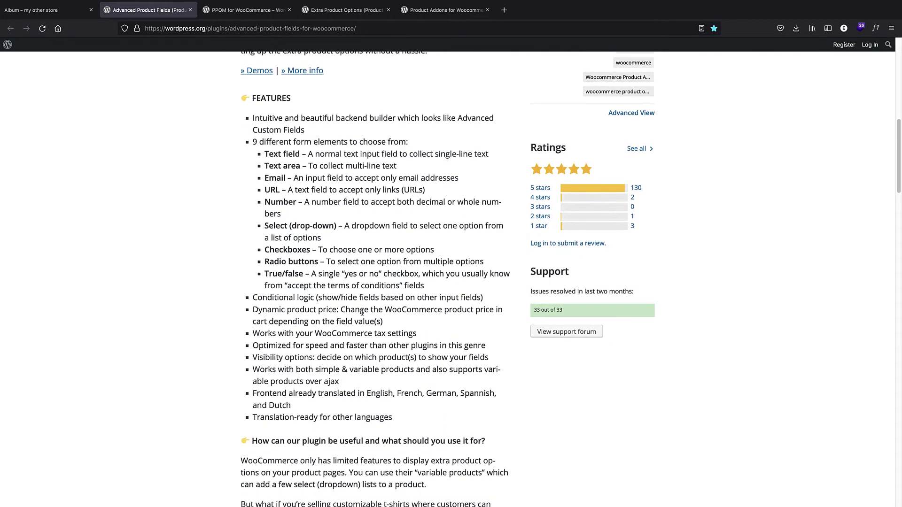
pyautogui.scroll(-3, 362, 311)
pyautogui.scroll(3, 292, 96)
pyautogui.scroll(10, 319, 104)
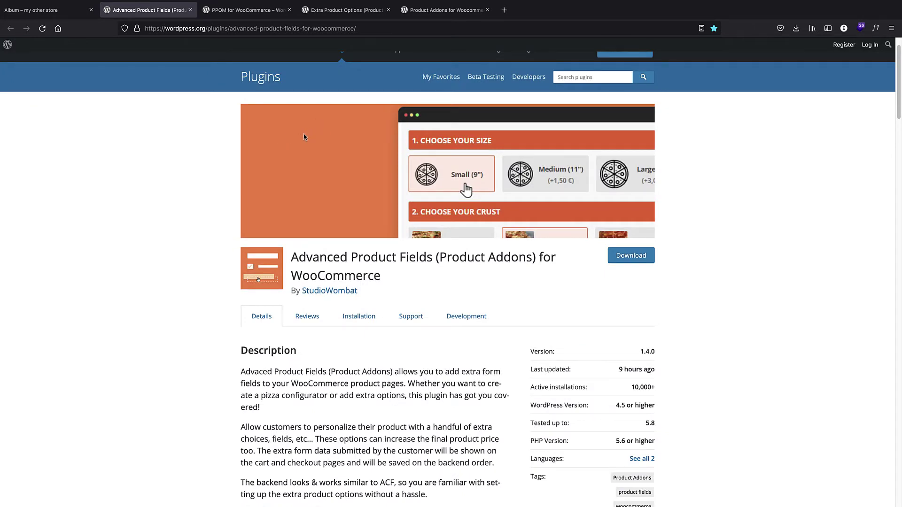
# Switch to the store's WordPress admin and open the page for adding new plugins.
pyautogui.click(37, 11)
pyautogui.moveTo(7, 44)
pyautogui.click(28, 55)
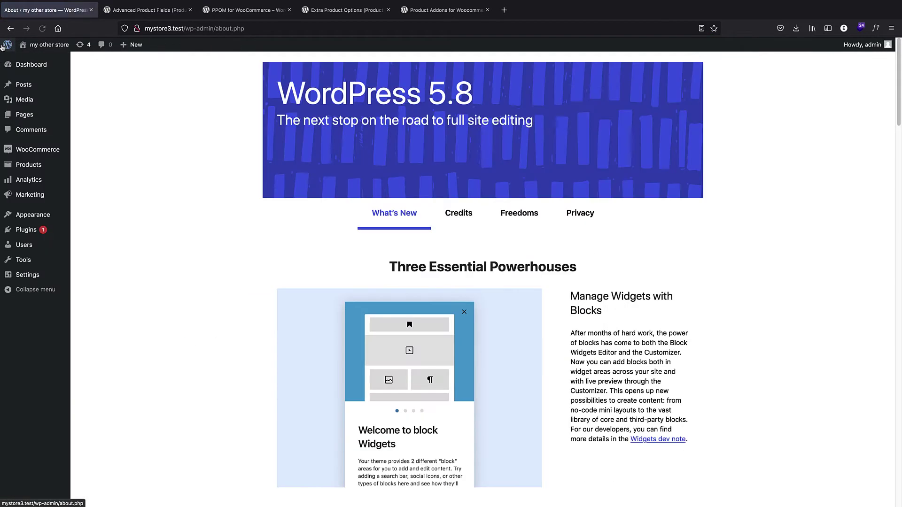
pyautogui.moveTo(39, 211)
pyautogui.moveTo(38, 231)
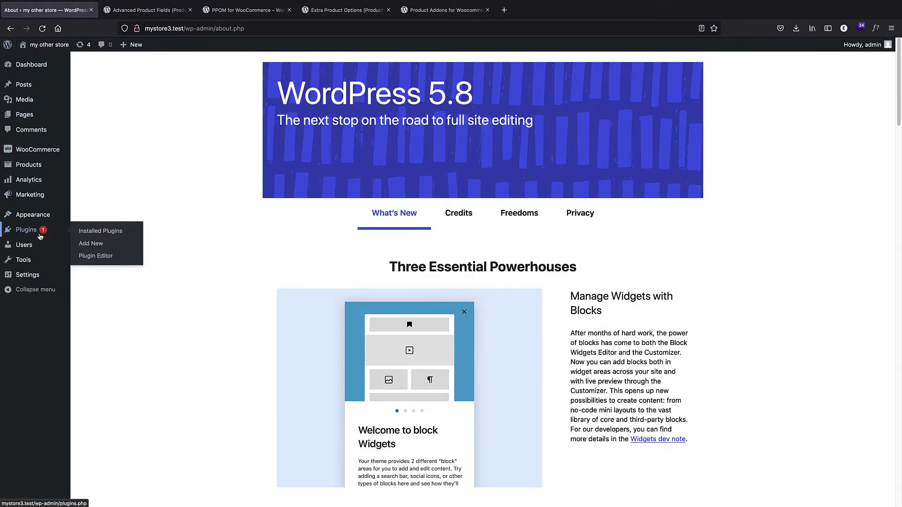
pyautogui.click(94, 243)
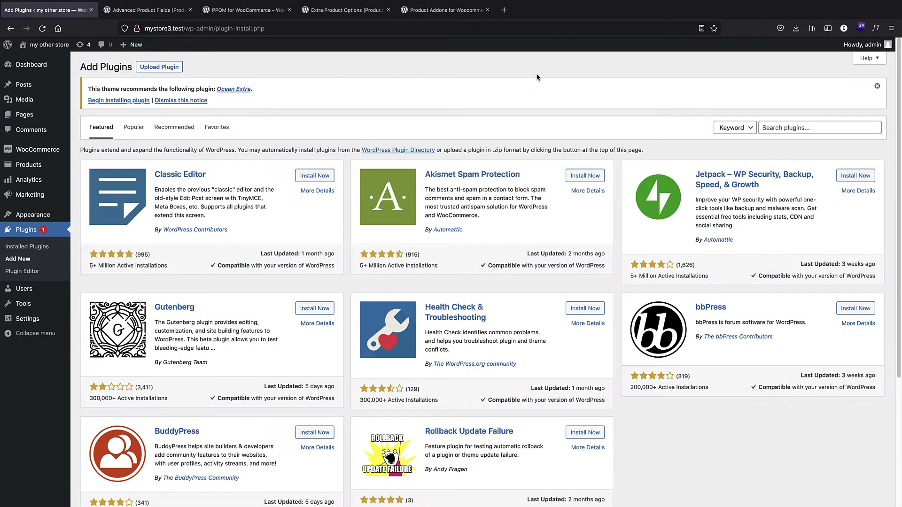
# Find the Advanced Product Fields (Product Addons) for WooCommerce plugin by StudioWombat, and install and activate it.
pyautogui.click(768, 124)
pyautogui.write('advan')
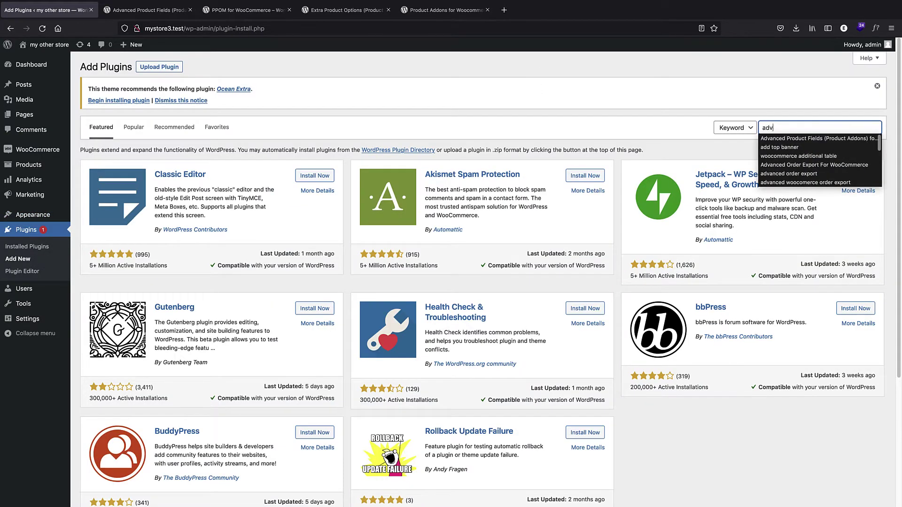
pyautogui.write('ced')
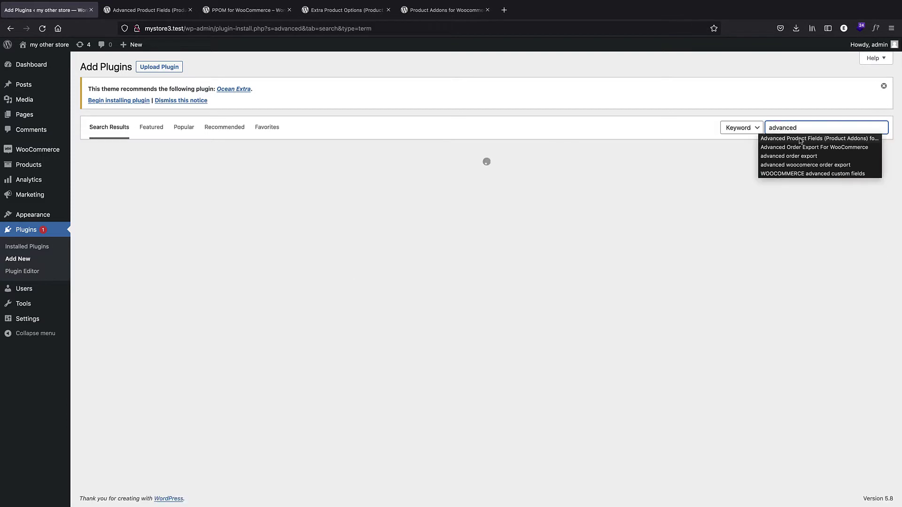
pyautogui.click(800, 139)
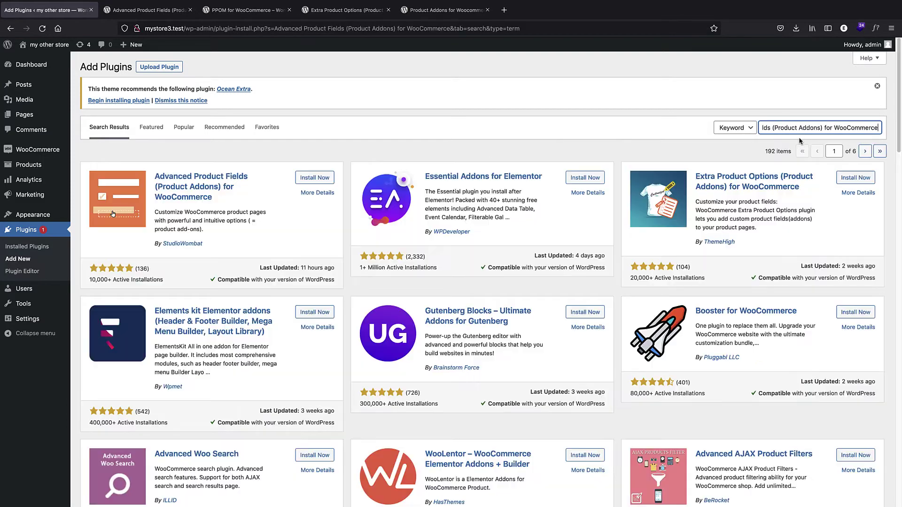
pyautogui.click(318, 178)
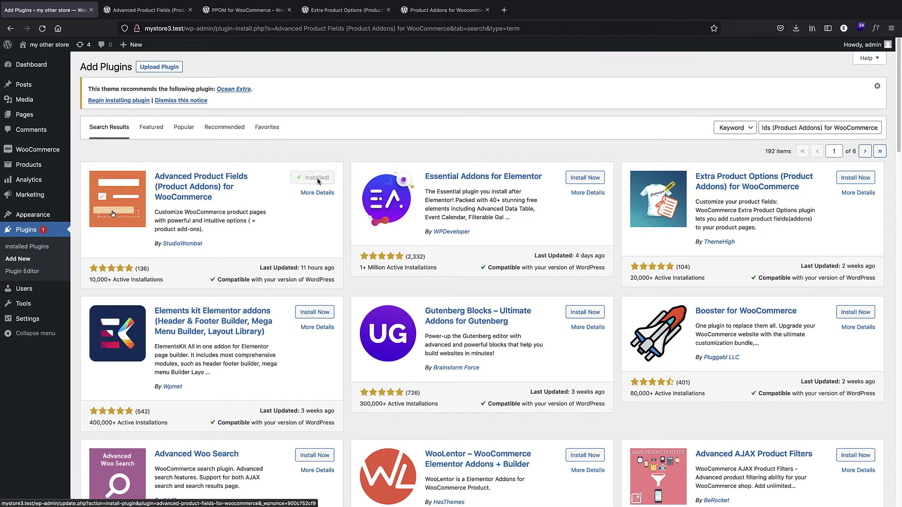
pyautogui.click(318, 181)
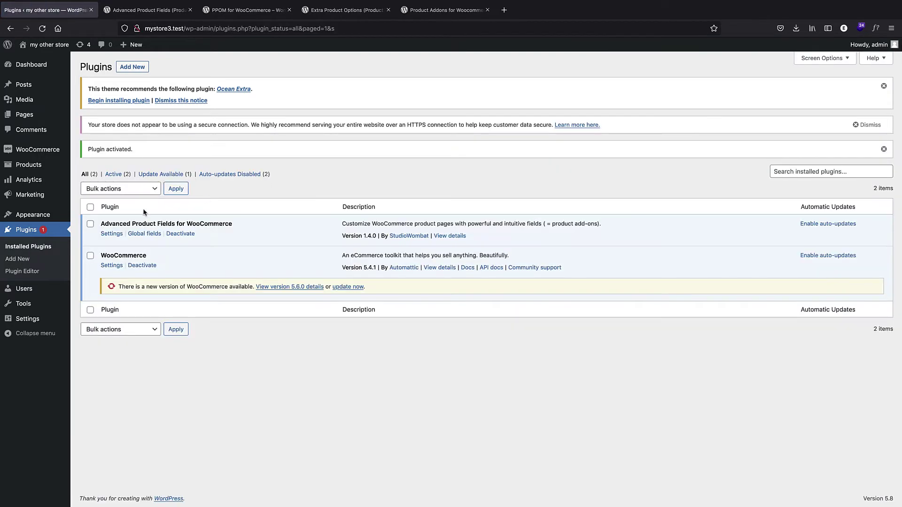
# Create a new WooCommerce product field group titled "shirt print".
pyautogui.moveTo(57, 154)
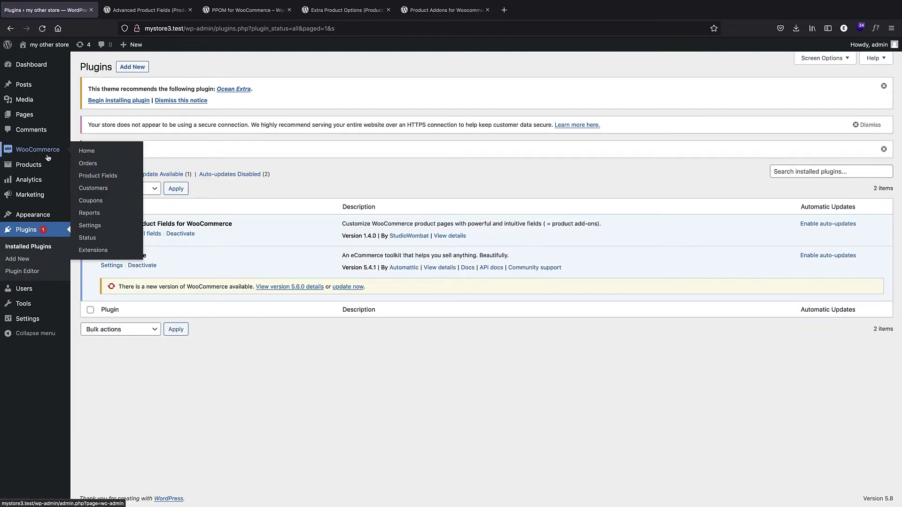
pyautogui.click(102, 178)
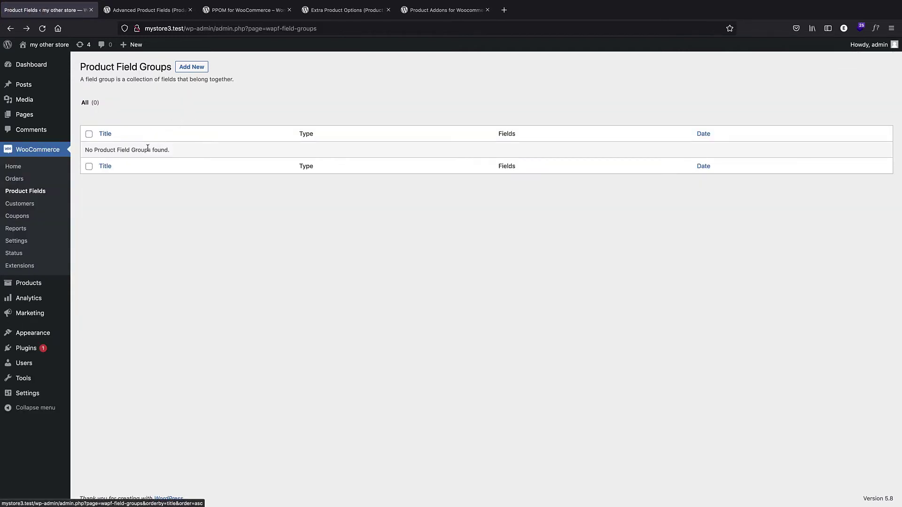
pyautogui.click(205, 68)
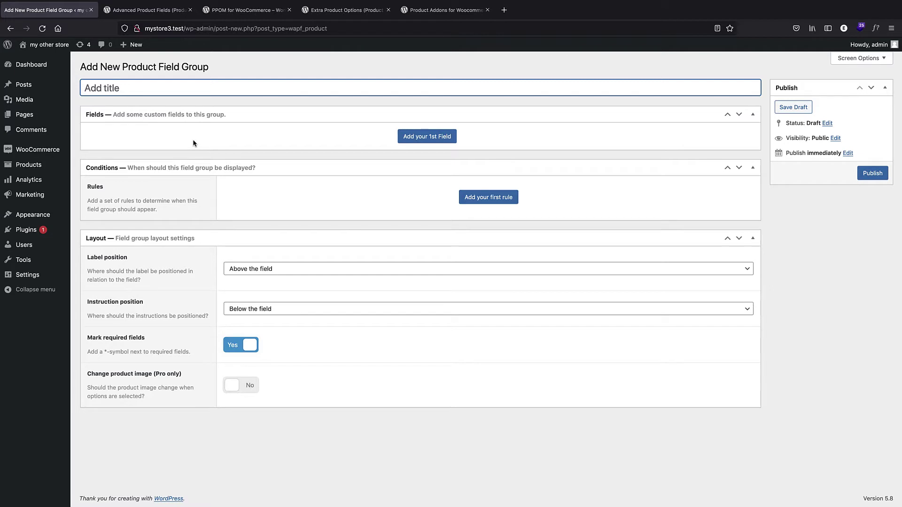
pyautogui.write('shirt print')
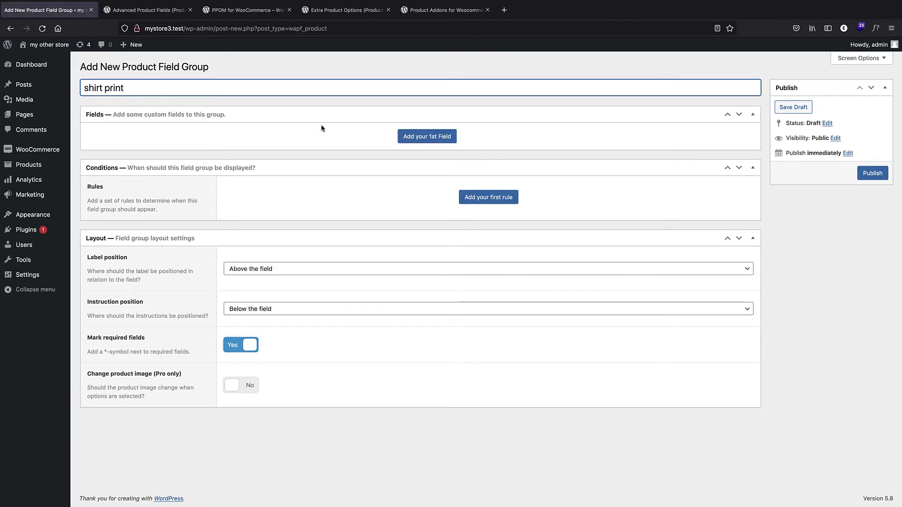
# Add the group's first field as a True/False field labelled "print on shirt".
pyautogui.click(417, 136)
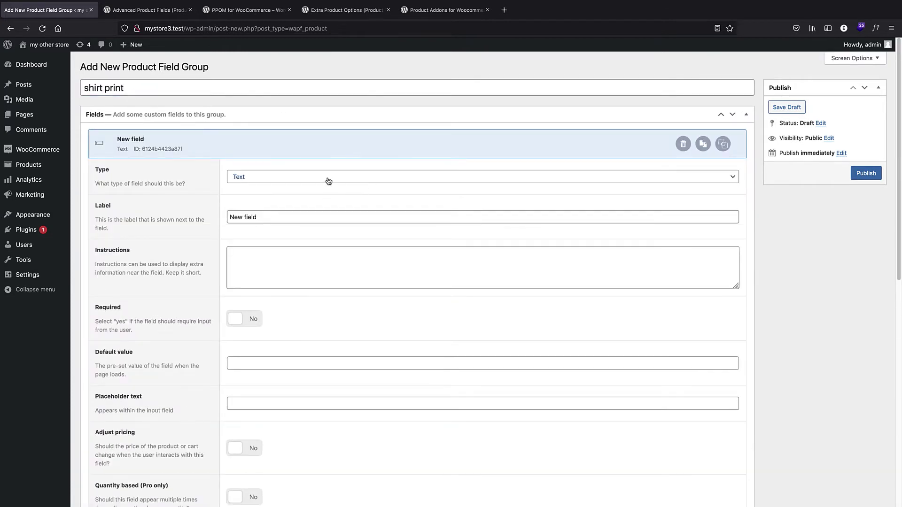
pyautogui.click(378, 176)
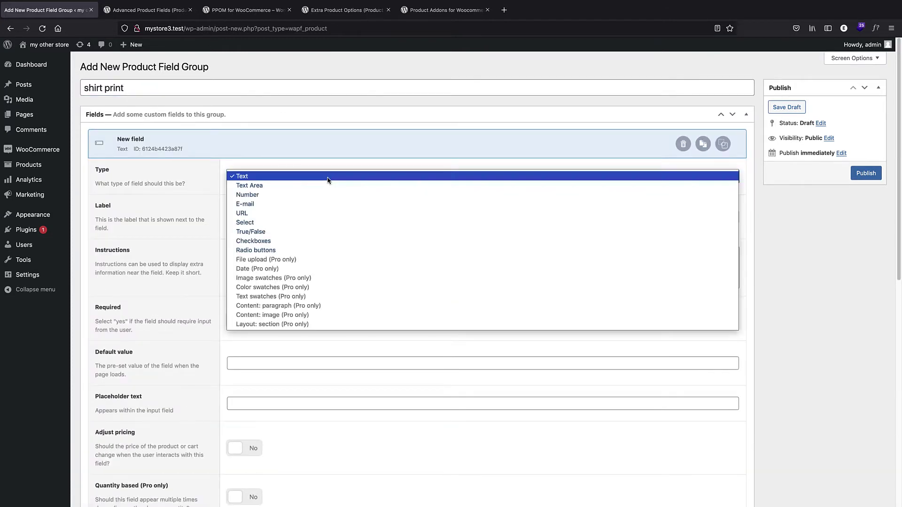
pyautogui.click(259, 234)
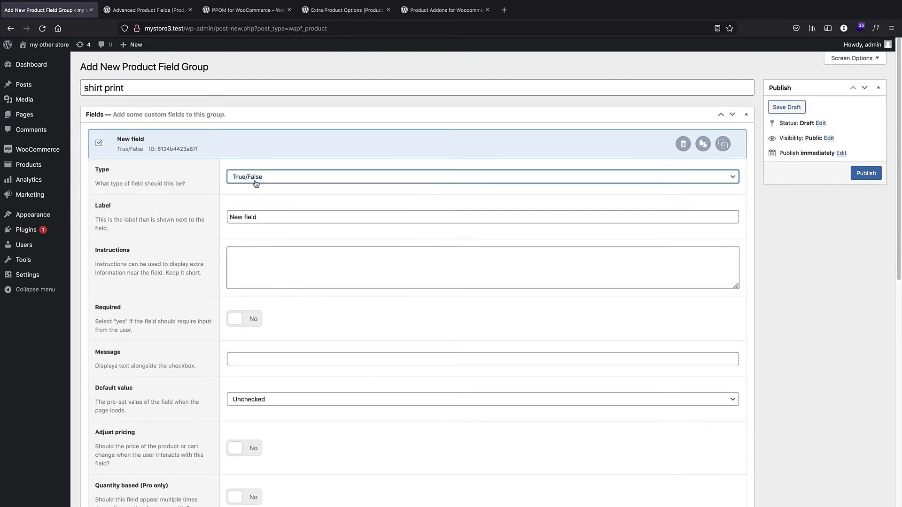
pyautogui.scroll(-1, 219, 158)
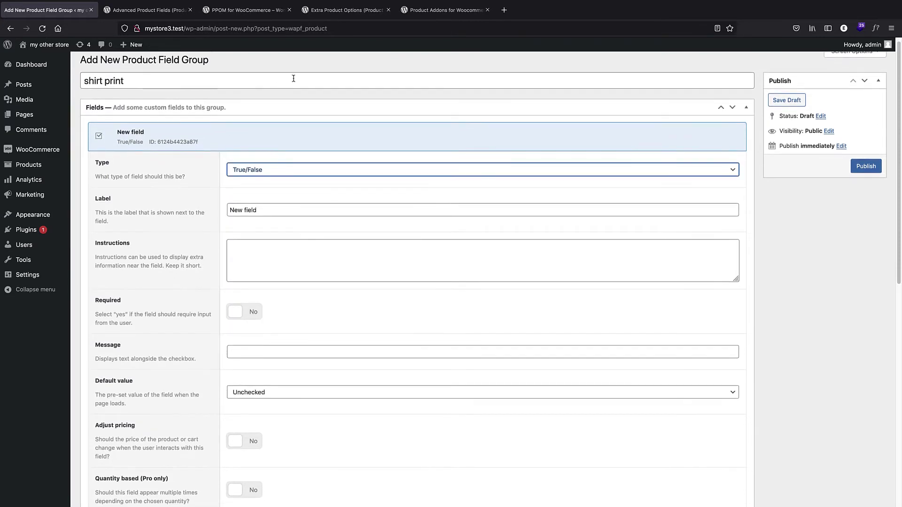
pyautogui.tripleClick(257, 207)
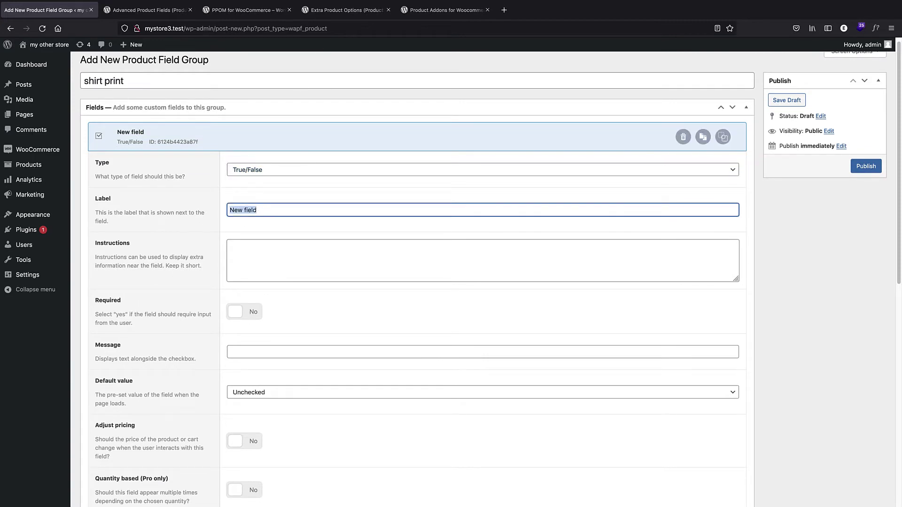
pyautogui.write('print on shirt')
# Enter the instructions "please type a custom text." for the "print on shirt" field.
pyautogui.scroll(-1, 309, 232)
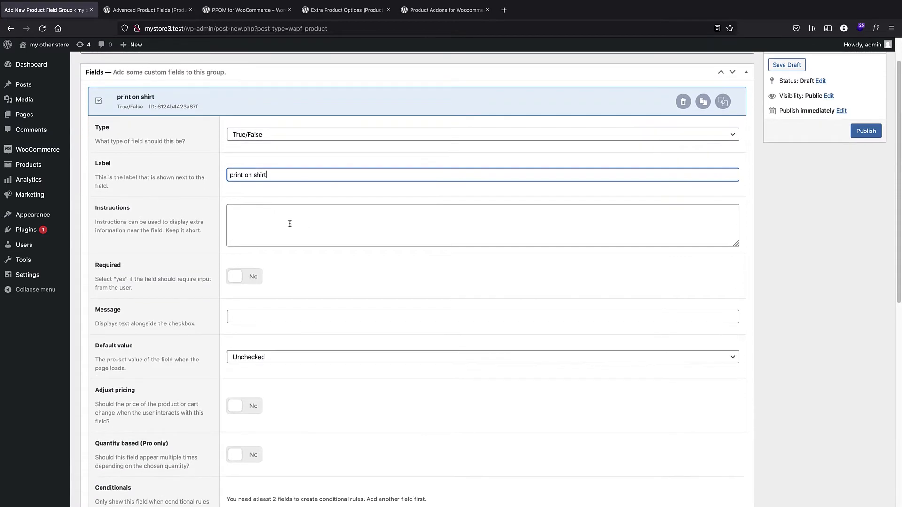
pyautogui.click(277, 207)
pyautogui.write('ple')
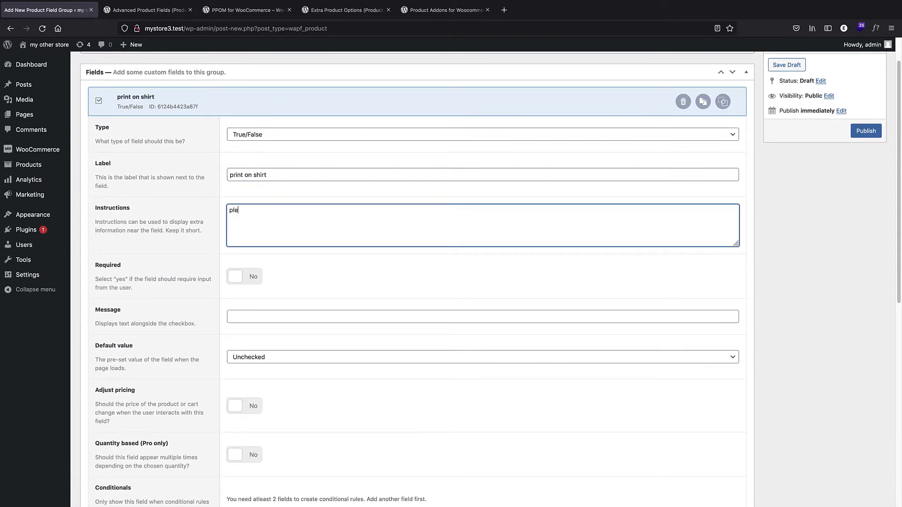
pyautogui.write('ase type a custom text.')
# Enable price adjustment for the "print on shirt" field with a flat fee of 10, and review the available pricing types.
pyautogui.scroll(-2, 237, 269)
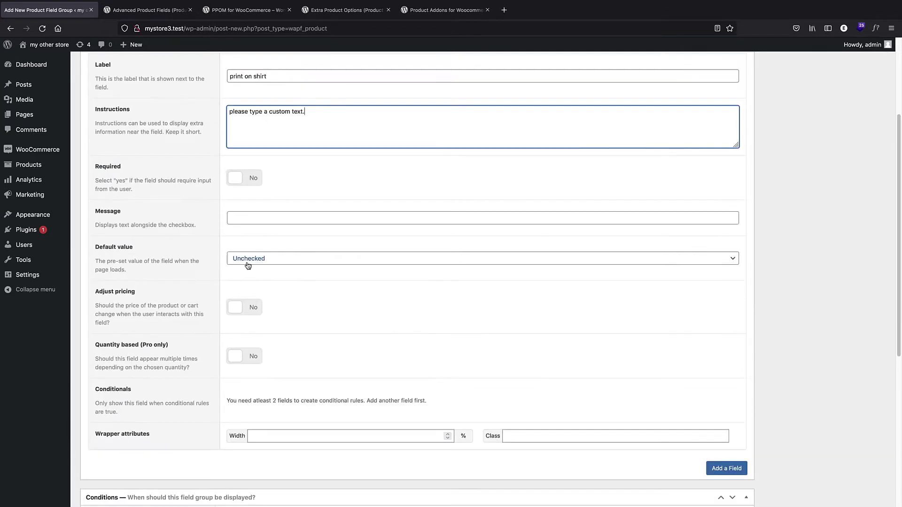
pyautogui.scroll(-1, 296, 258)
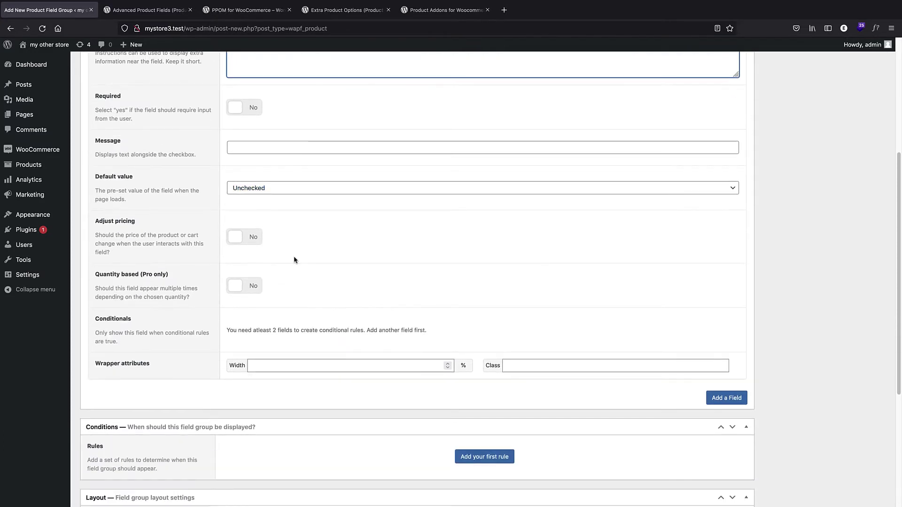
pyautogui.click(240, 237)
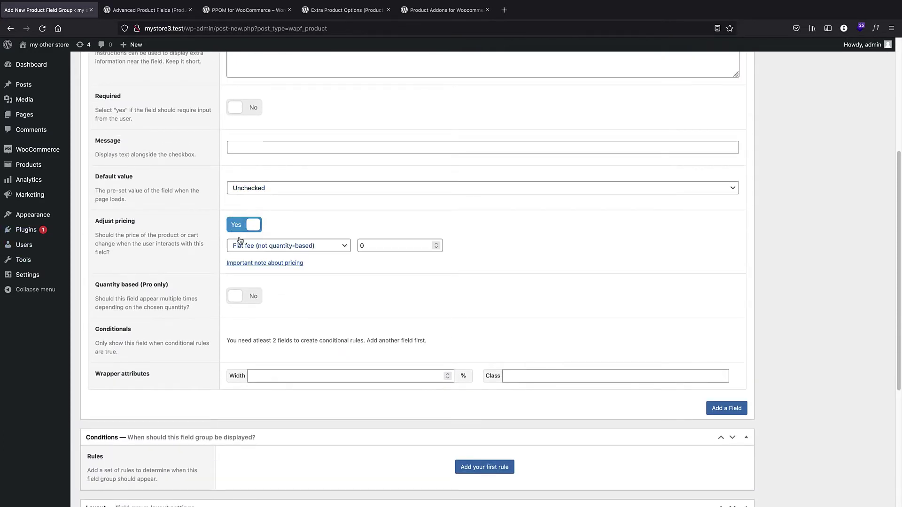
pyautogui.doubleClick(399, 244)
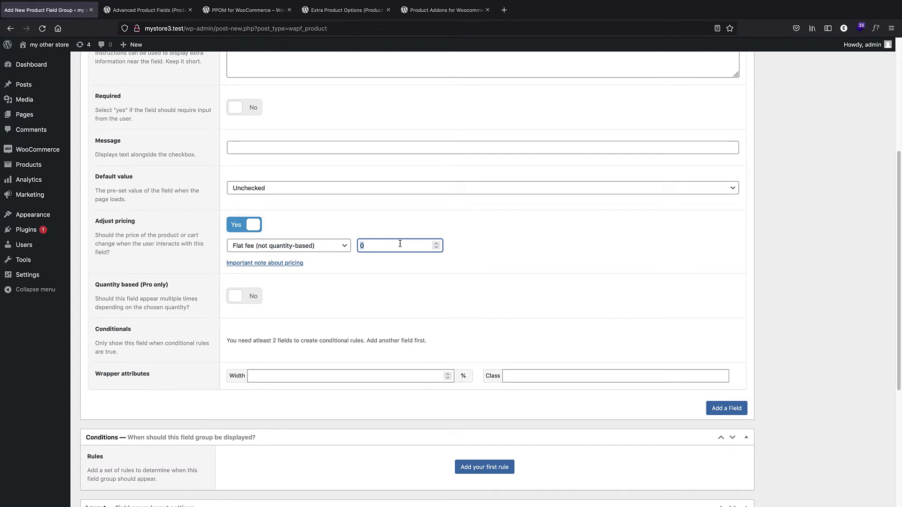
pyautogui.write('10')
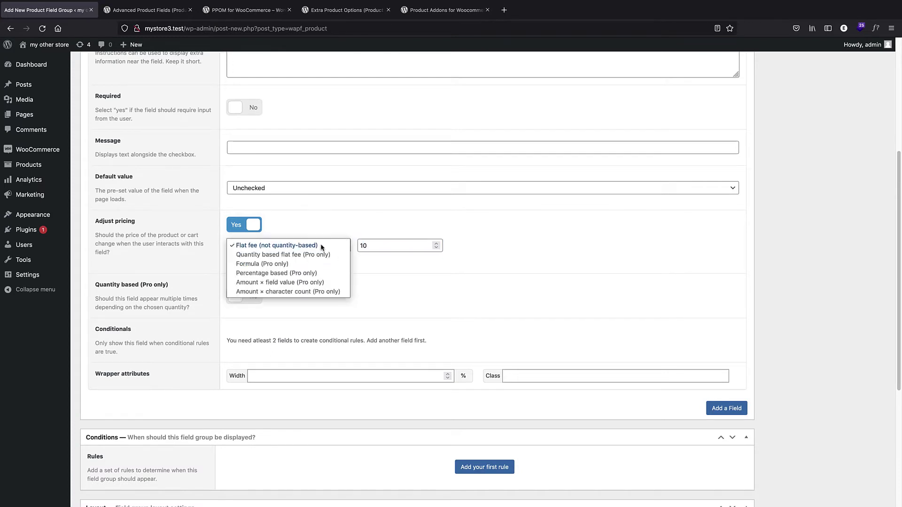
pyautogui.click(319, 248)
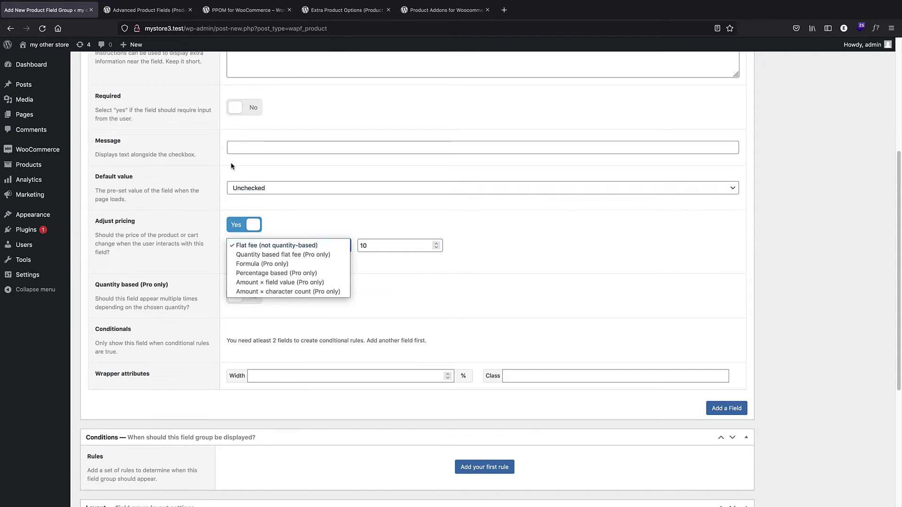
pyautogui.click(283, 214)
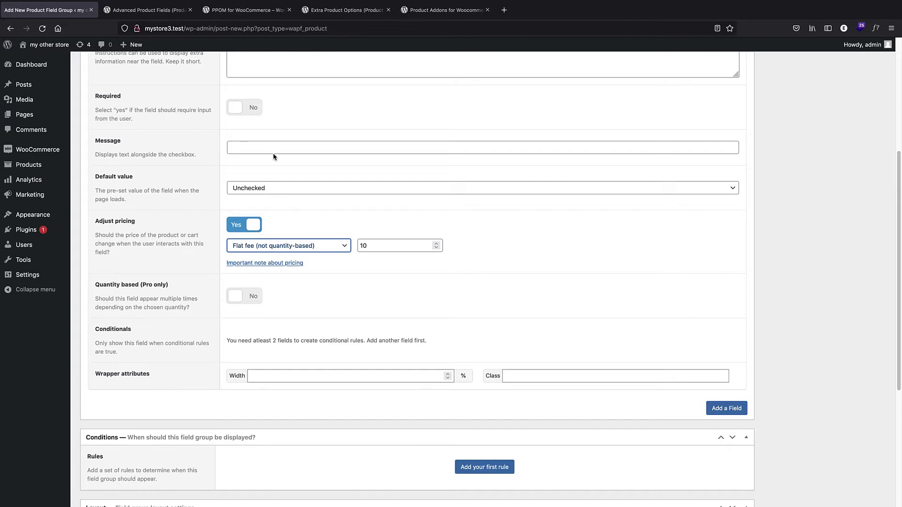
pyautogui.click(223, 12)
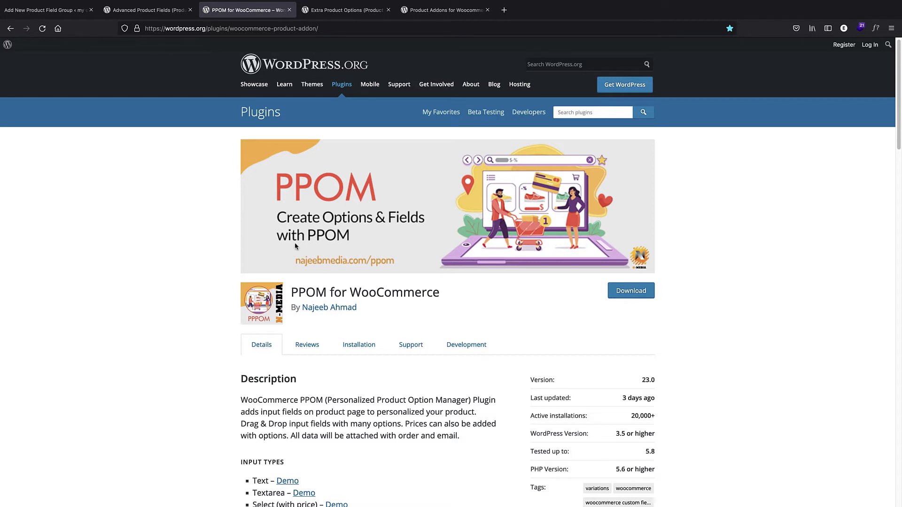
pyautogui.click(143, 10)
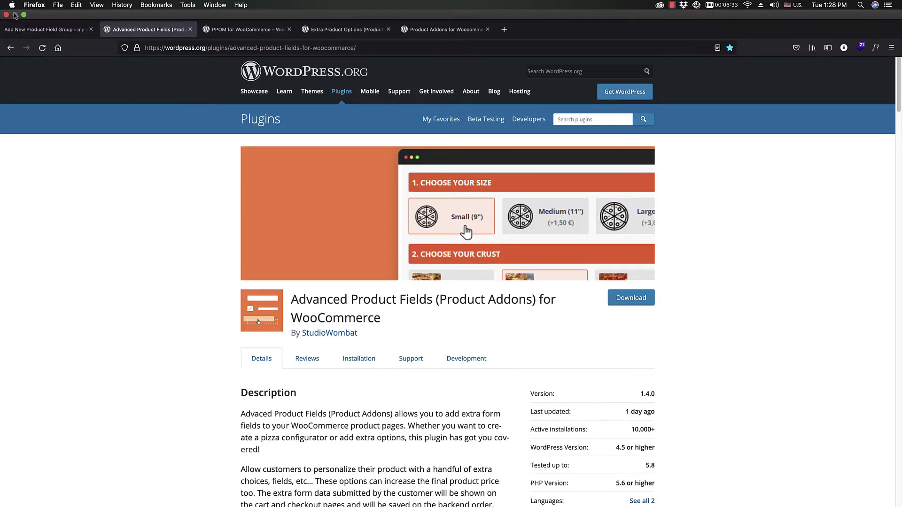
pyautogui.click(58, 27)
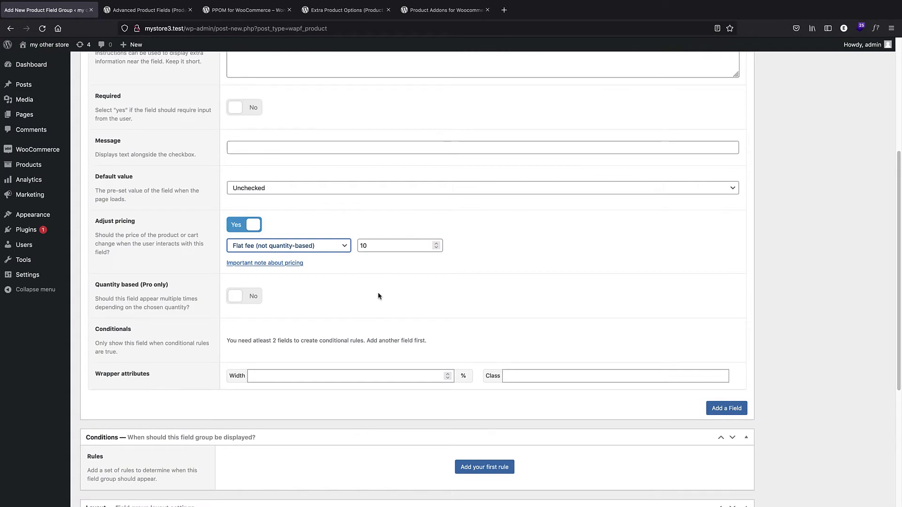
# Add a second field to the "shirt print" field group and bring its settings into view.
pyautogui.scroll(-3, 370, 291)
pyautogui.scroll(4, 361, 252)
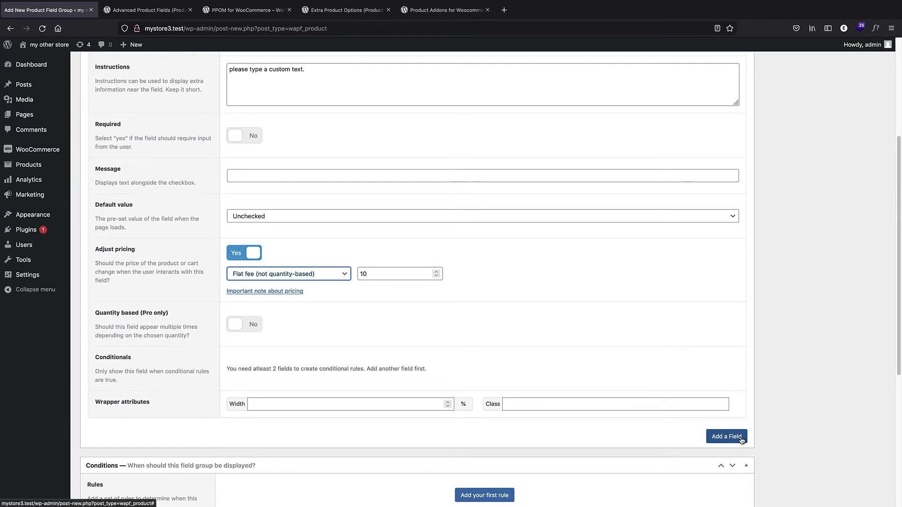
pyautogui.click(727, 437)
pyautogui.scroll(4, 404, 333)
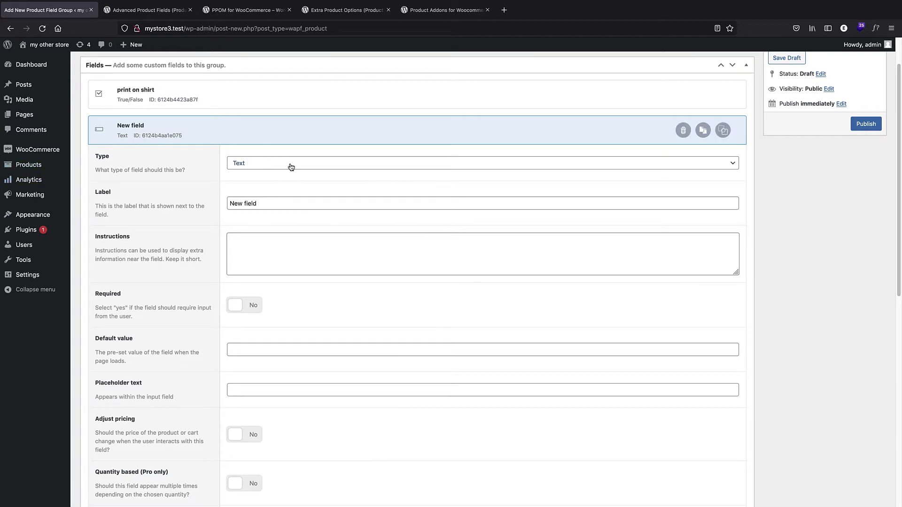
# Label the new text field "your custom text" and give it the instructions "please type the text to be printed".
pyautogui.tripleClick(281, 204)
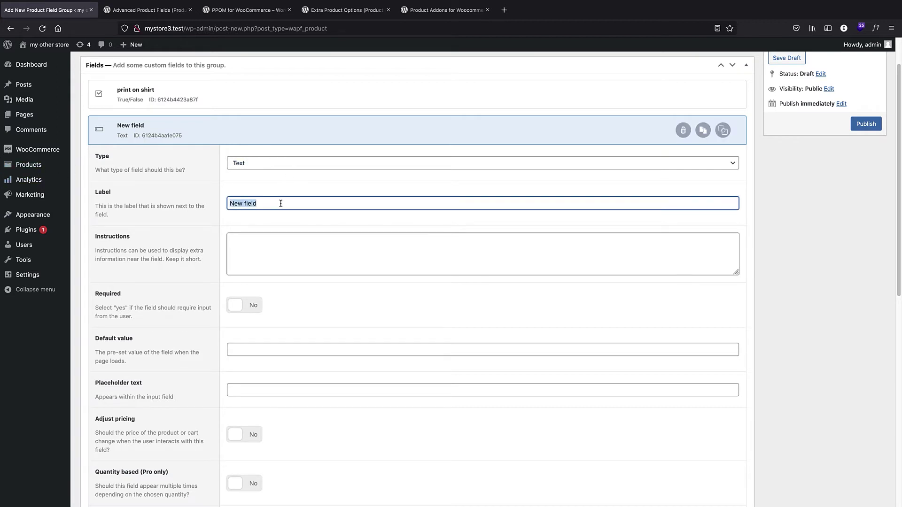
pyautogui.write('yo')
pyautogui.write('ur custom text')
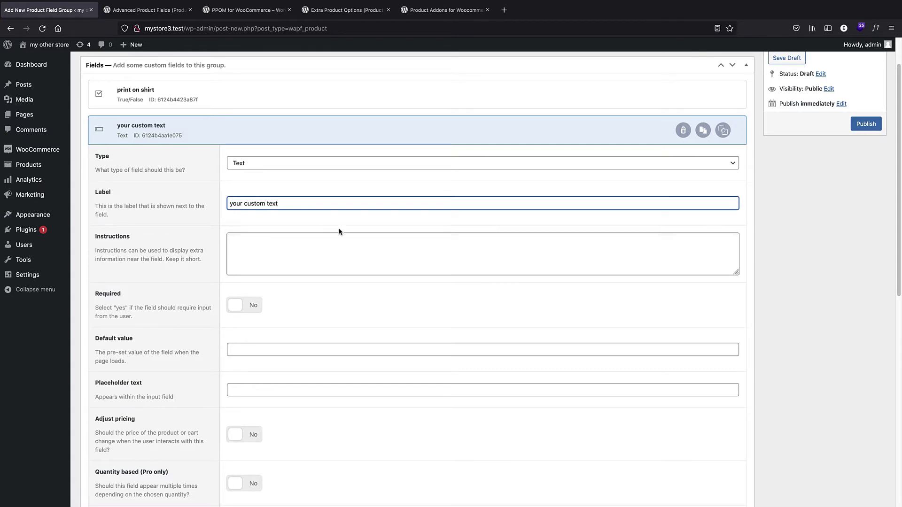
pyautogui.scroll(-2, 340, 231)
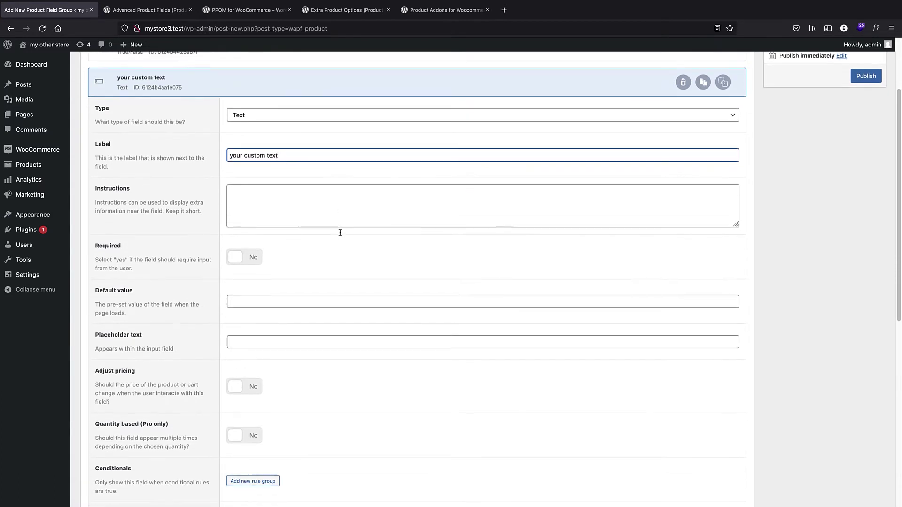
pyautogui.click(280, 191)
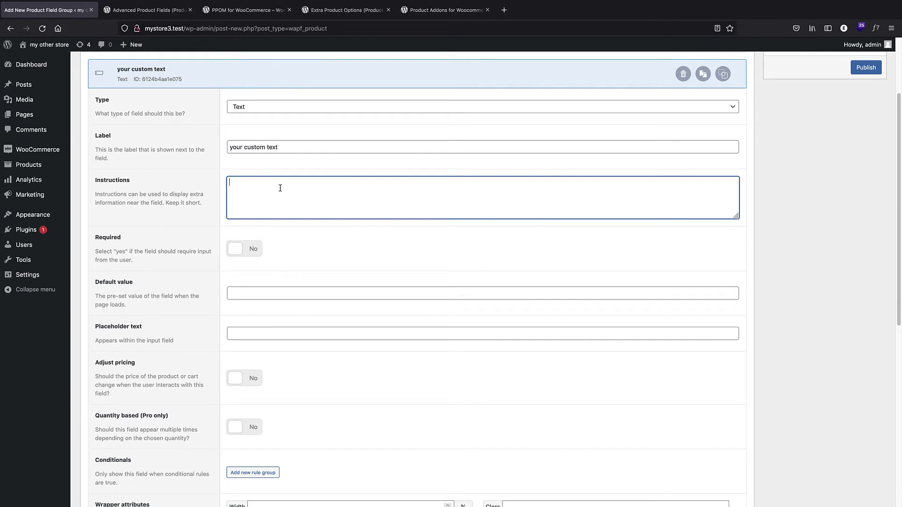
pyautogui.write('please type the text to be printed')
# Make the "your custom text" field required.
pyautogui.scroll(-3, 331, 225)
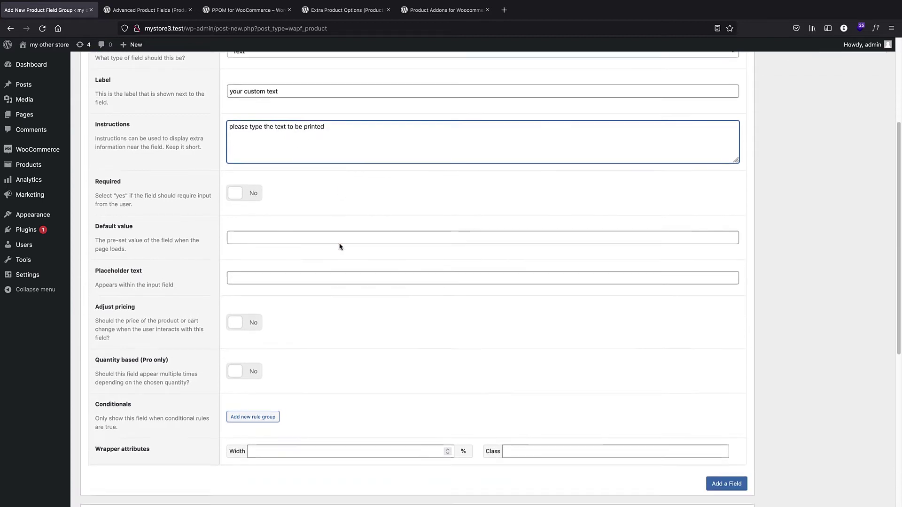
pyautogui.click(237, 183)
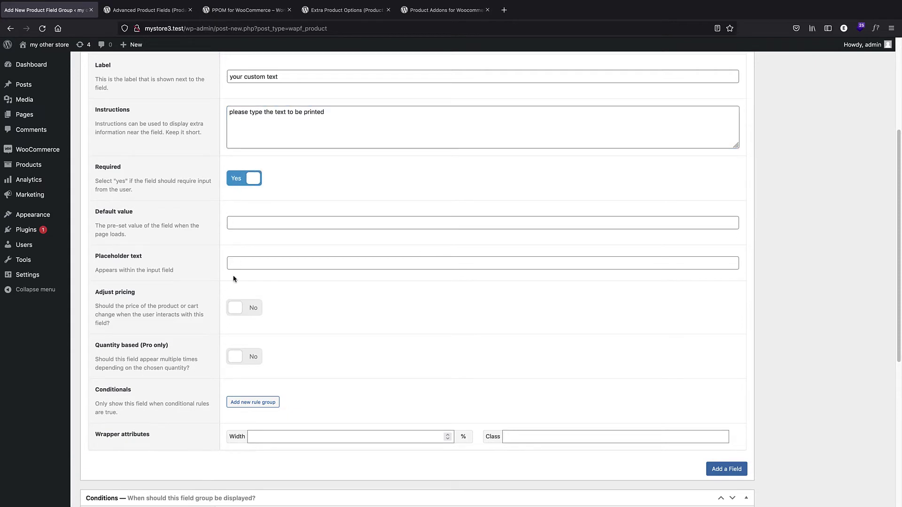
pyautogui.scroll(-1, 205, 334)
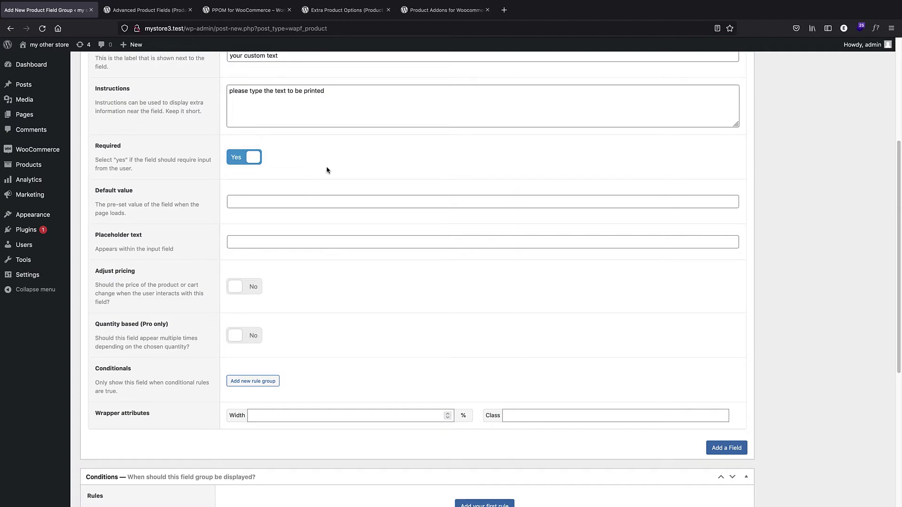
# Add a conditional rule to the "your custom text" field so it shows only when "print on shirt" is checked.
pyautogui.scroll(5, 332, 183)
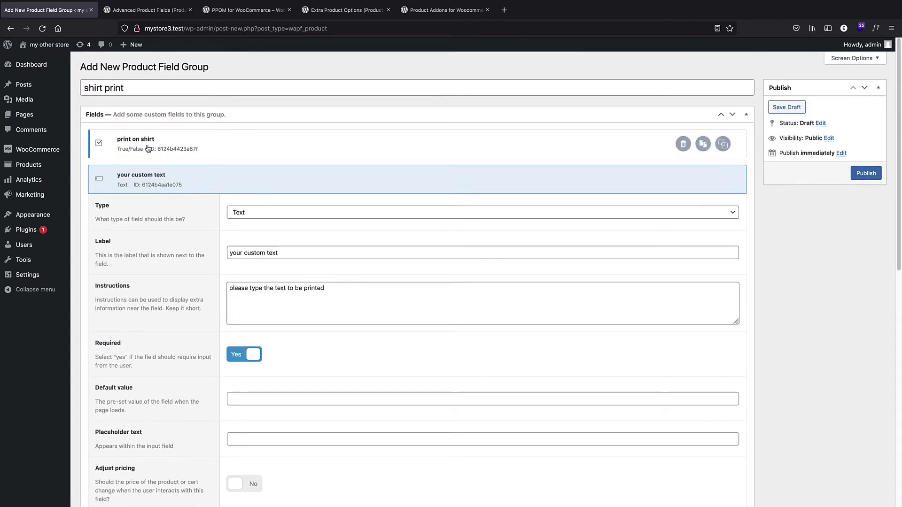
pyautogui.scroll(-1, 332, 277)
pyautogui.scroll(-5, 332, 276)
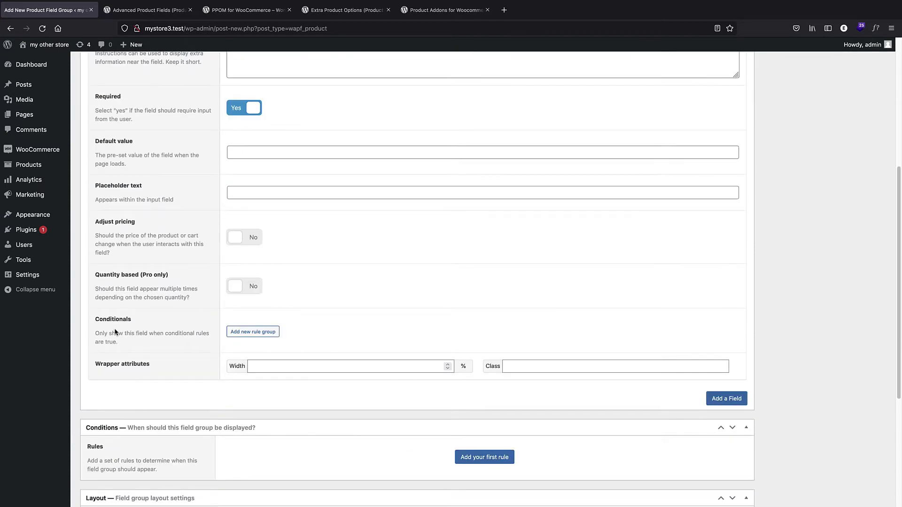
pyautogui.click(271, 336)
pyautogui.click(265, 324)
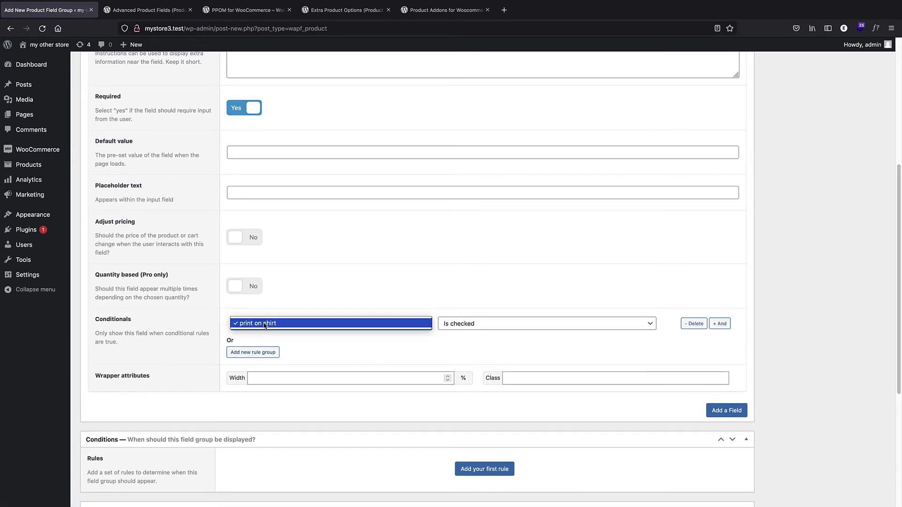
pyautogui.click(265, 325)
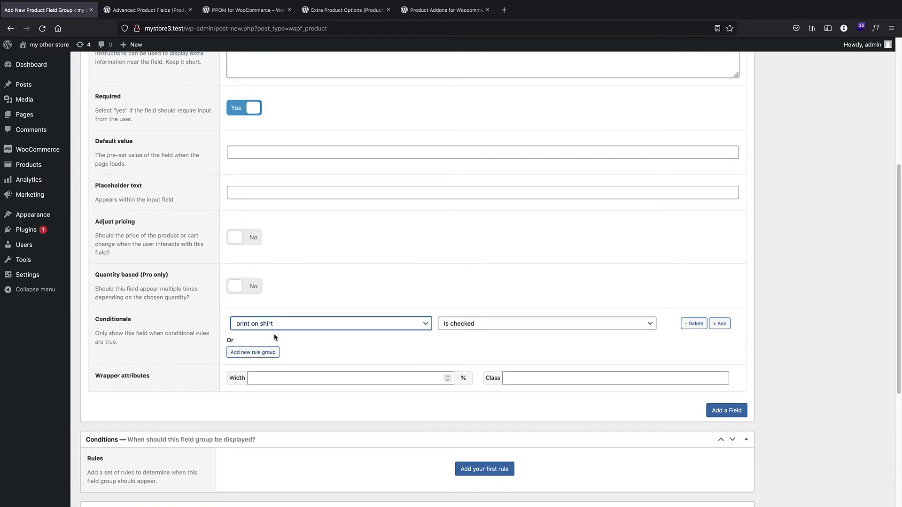
pyautogui.click(558, 324)
pyautogui.click(495, 319)
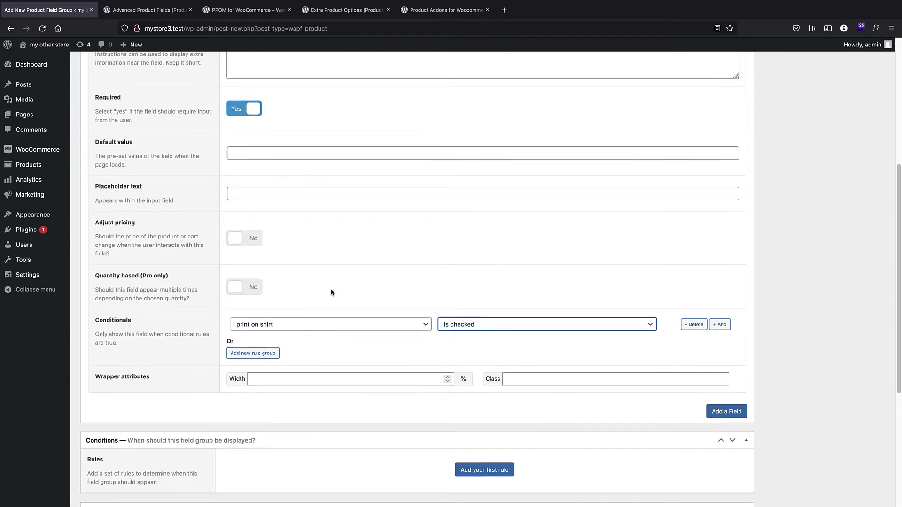
# Look over the remaining group settings and publish the "shirt print" field group.
pyautogui.scroll(1, 343, 267)
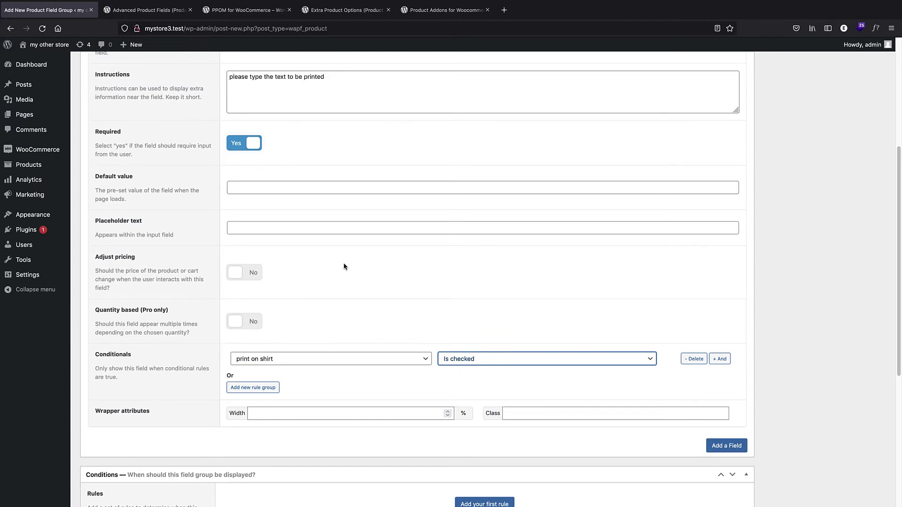
pyautogui.scroll(-3, 351, 274)
pyautogui.scroll(-5, 516, 404)
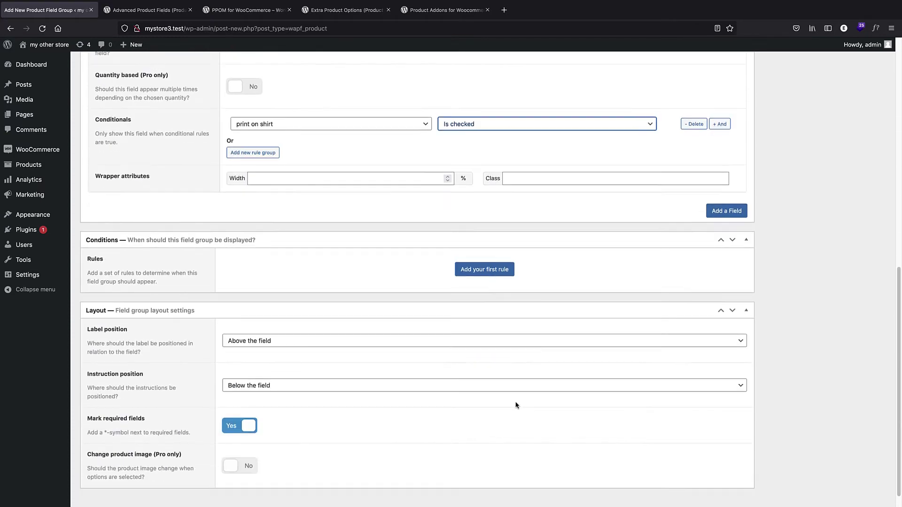
pyautogui.scroll(15, 883, 139)
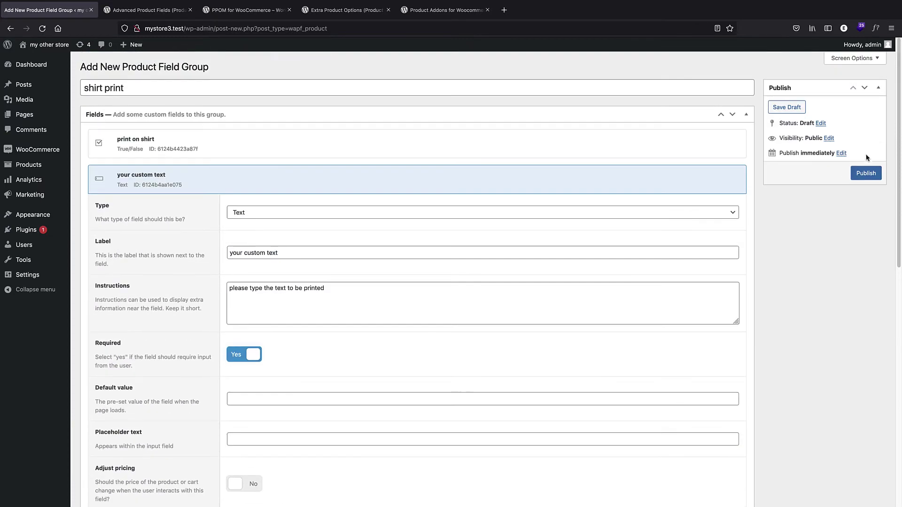
pyautogui.click(866, 173)
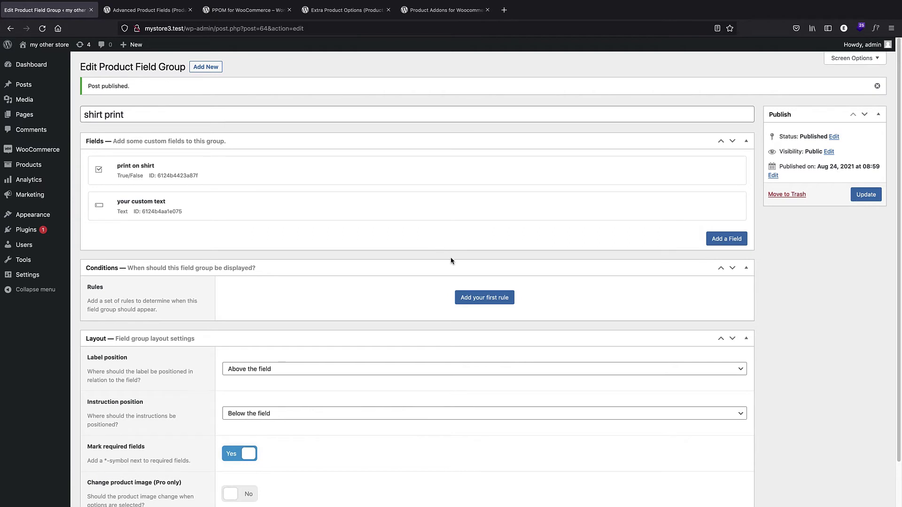
# Go to WooCommerce's product field groups and reopen the "shirt print" group for editing.
pyautogui.moveTo(47, 150)
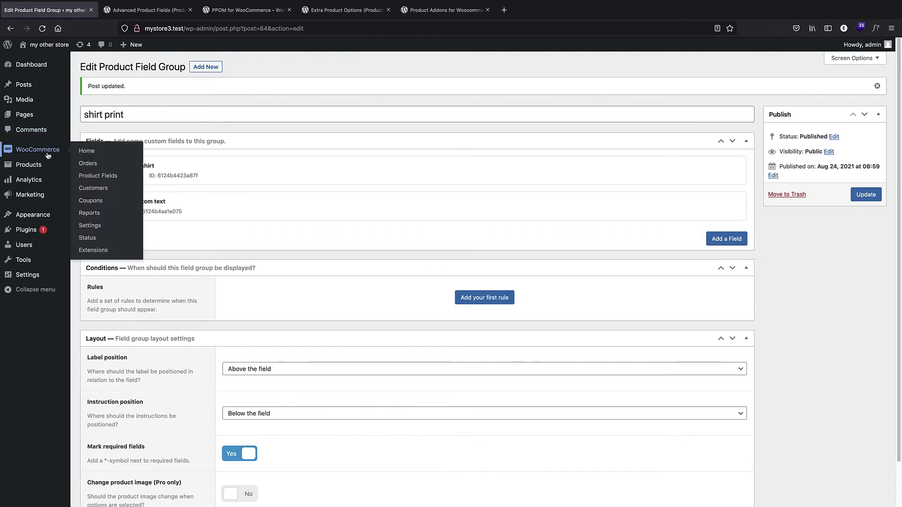
pyautogui.click(108, 175)
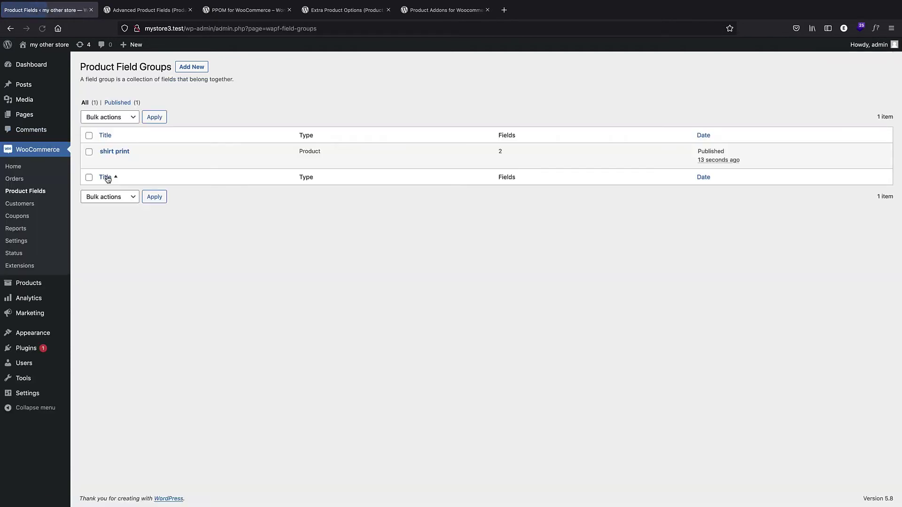
pyautogui.click(116, 153)
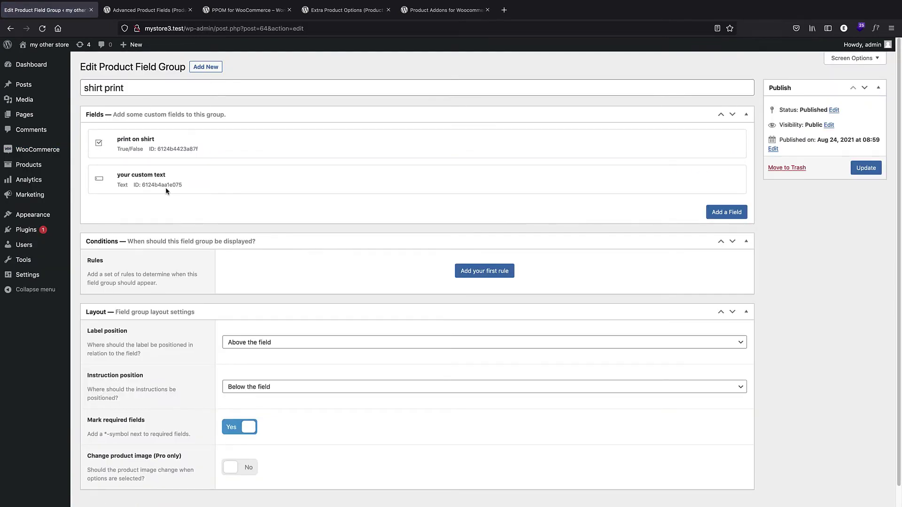
# Add a display rule to the "shirt print" group with the condition Product is equal to, and start the product search.
pyautogui.scroll(-1, 197, 178)
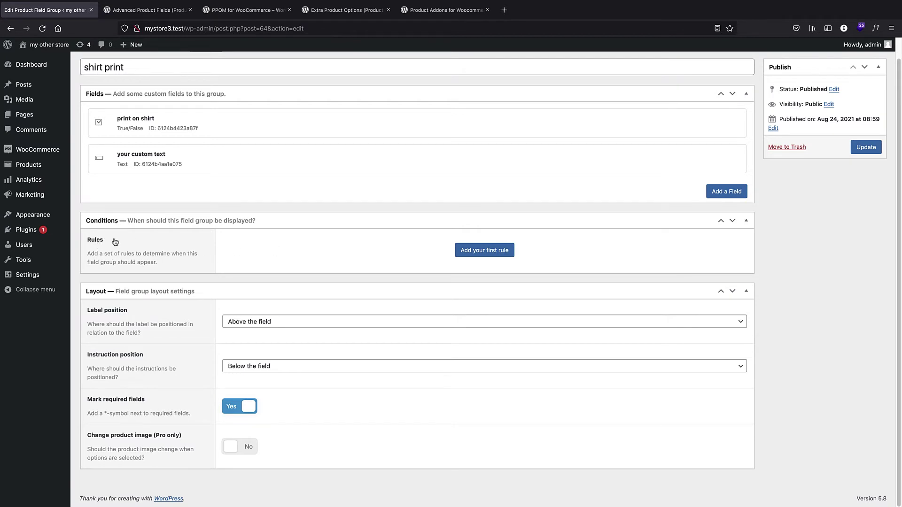
pyautogui.click(502, 255)
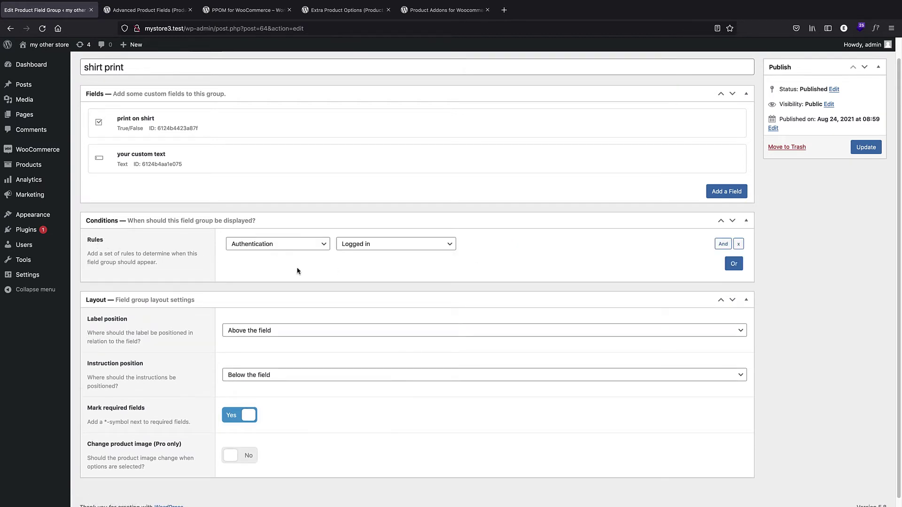
pyautogui.click(289, 247)
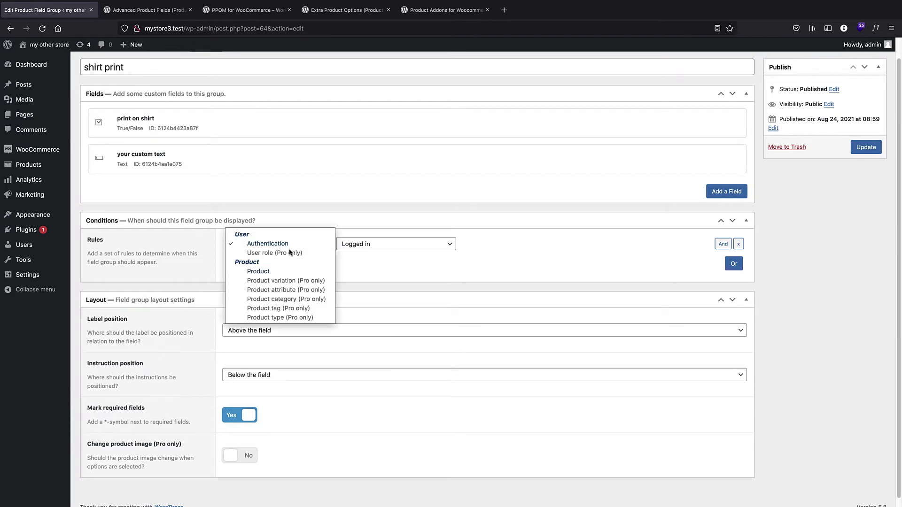
pyautogui.click(285, 272)
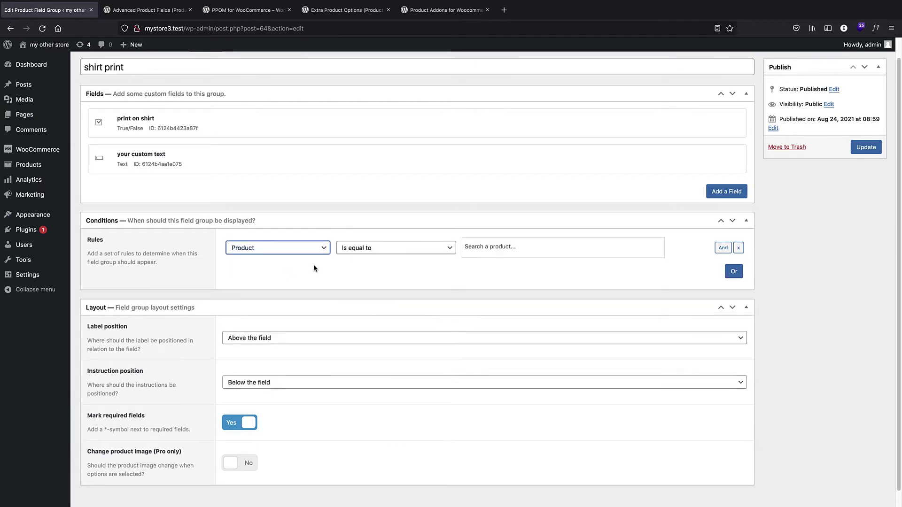
pyautogui.click(491, 244)
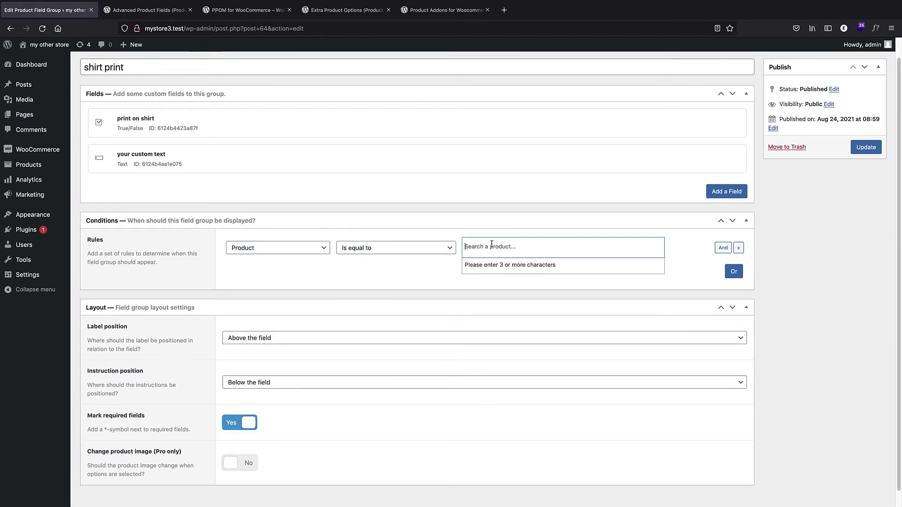
# Open the storefront in a separate browser tab and browse the shop for a shirt product to use.
pyautogui.rightClick(55, 44)
pyautogui.click(85, 47)
pyautogui.click(131, 7)
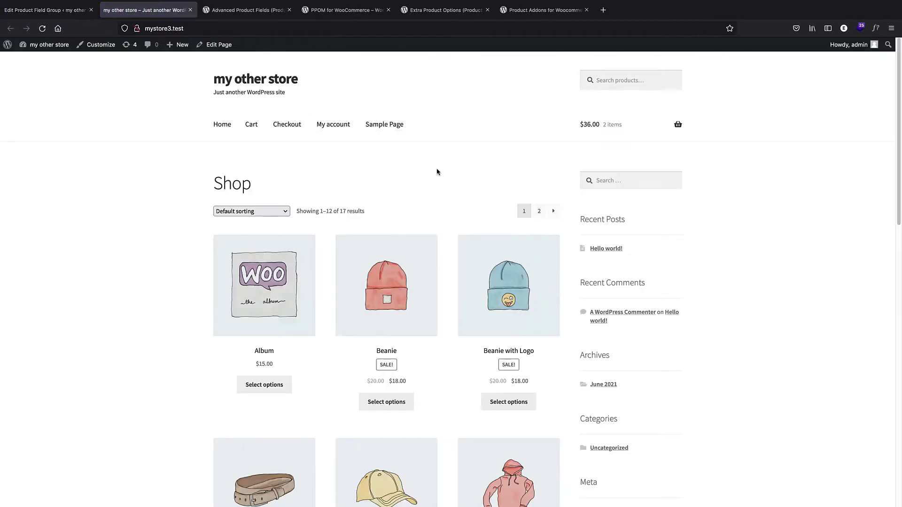
pyautogui.scroll(-6, 390, 190)
pyautogui.scroll(-2, 390, 190)
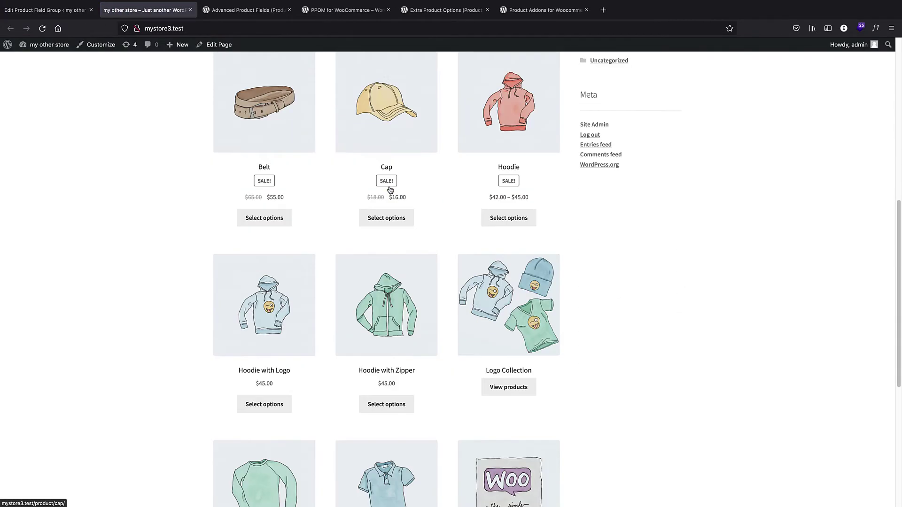
pyautogui.scroll(-4, 390, 190)
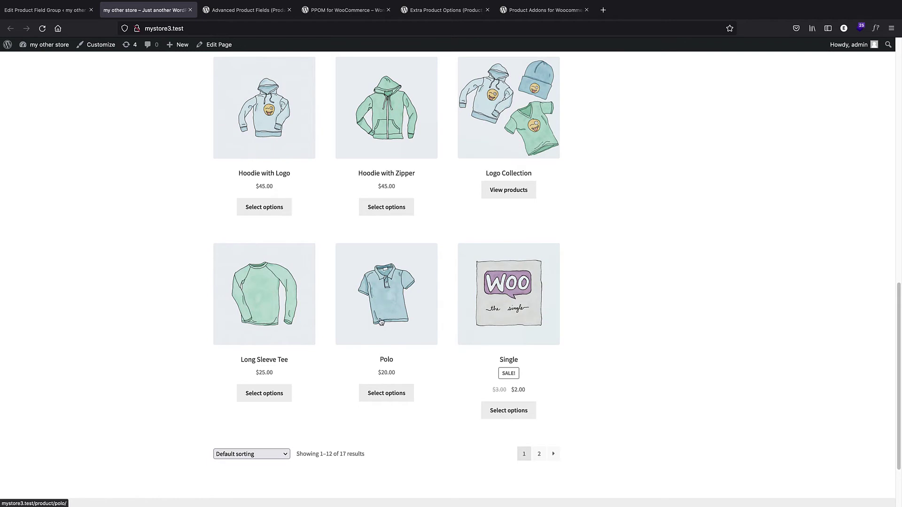
# Return to the "shirt print" group, choose Polo as the display rule's product and update the group.
pyautogui.click(45, 10)
pyautogui.click(550, 249)
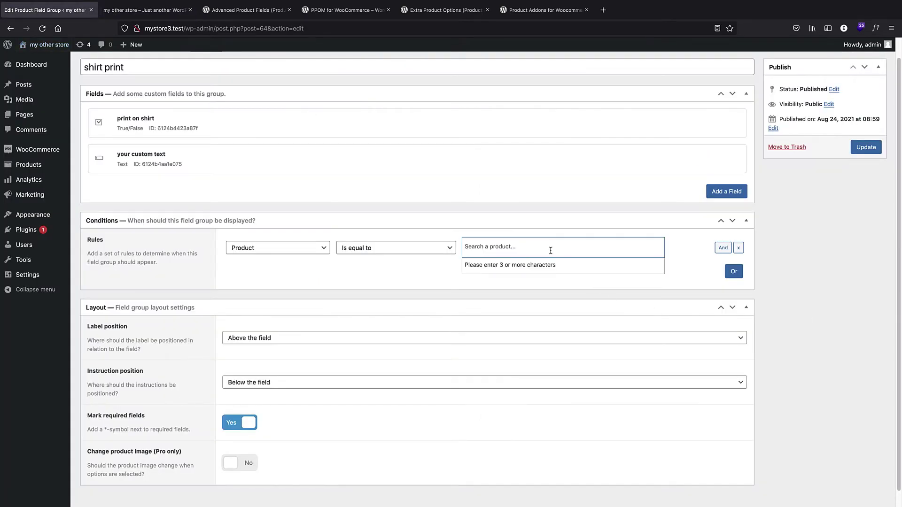
pyautogui.write('polo')
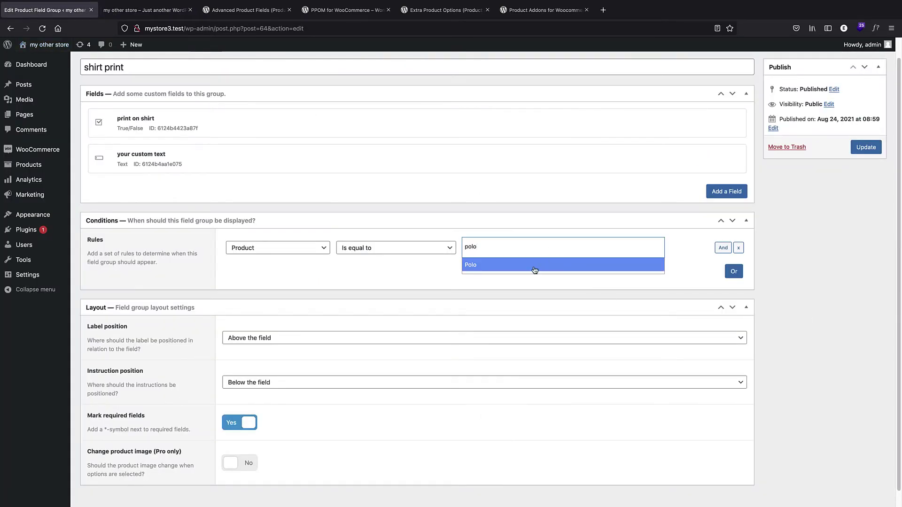
pyautogui.click(535, 266)
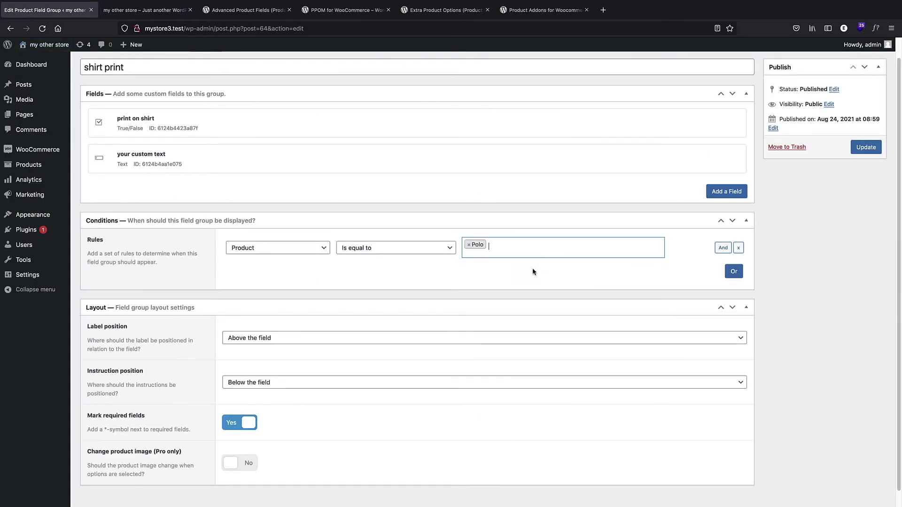
pyautogui.click(864, 149)
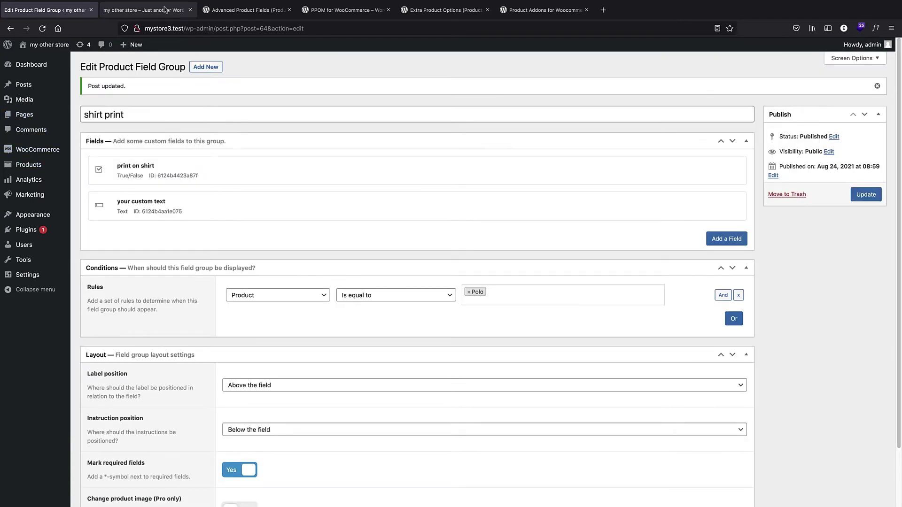
# Open the Polo product page in the store and select its "print on shirt" option.
pyautogui.click(141, 10)
pyautogui.click(394, 289)
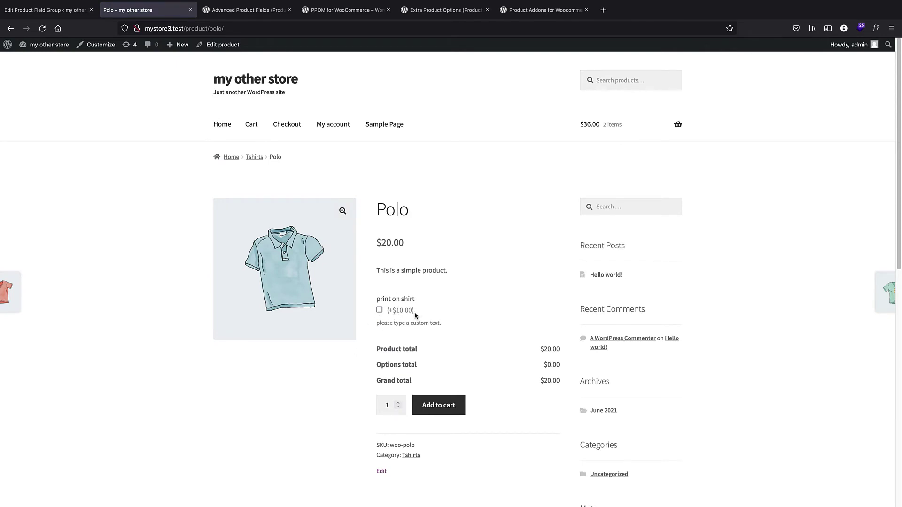
pyautogui.click(379, 310)
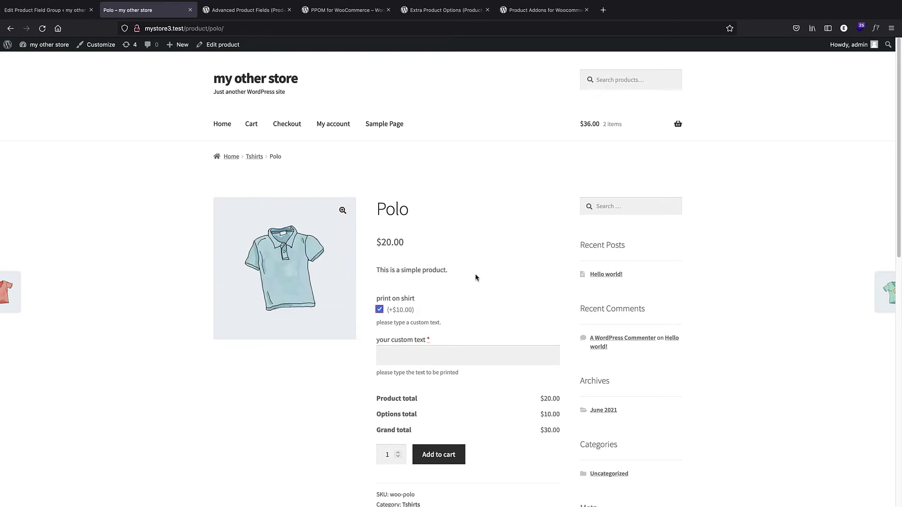
# Enter "gggfggfgfgf" as the Polo's custom text, set the quantity to 2 and check the options total.
pyautogui.scroll(-3, 394, 209)
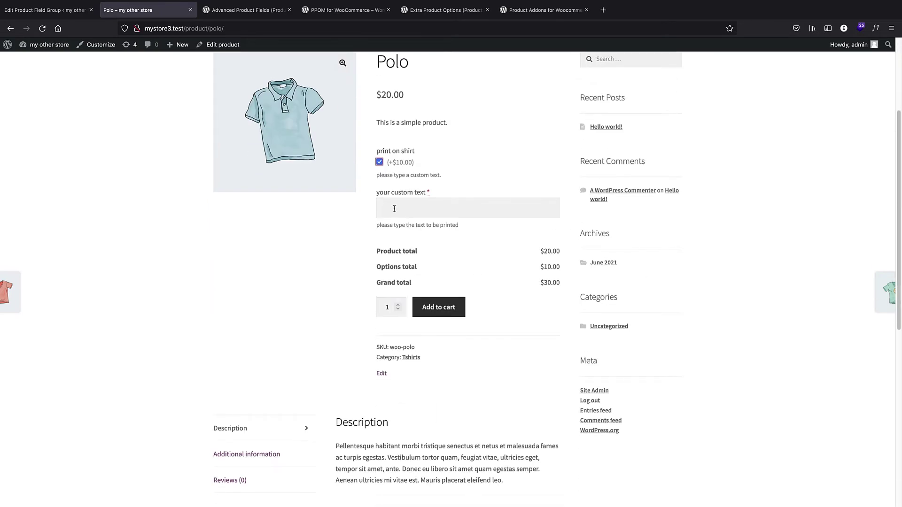
pyautogui.click(421, 213)
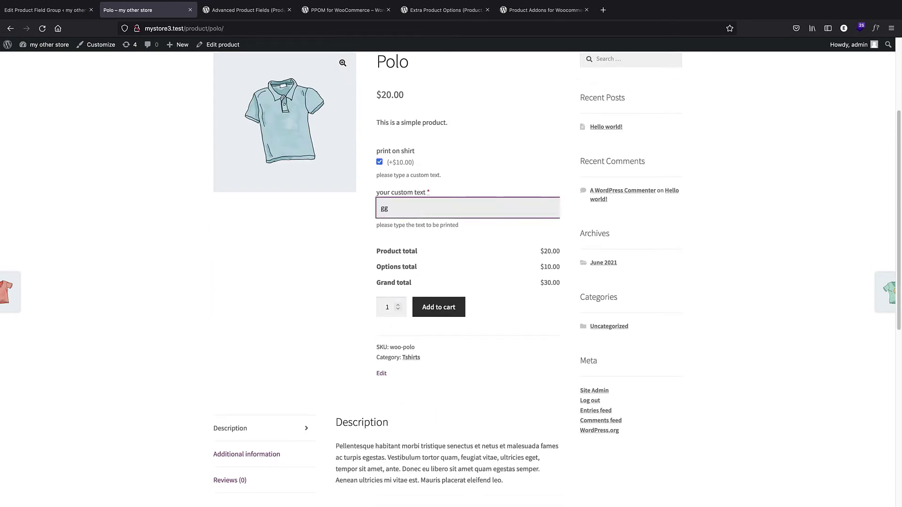
pyautogui.write('gggfggfgfgf')
pyautogui.click(398, 304)
pyautogui.scroll(1, 435, 274)
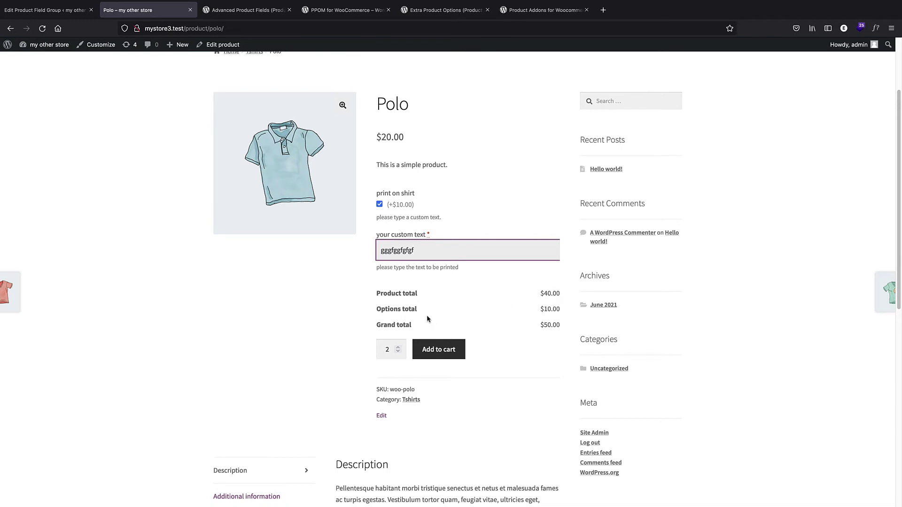
pyautogui.moveTo(542, 309); pyautogui.dragTo(570, 310)
pyautogui.click(516, 324)
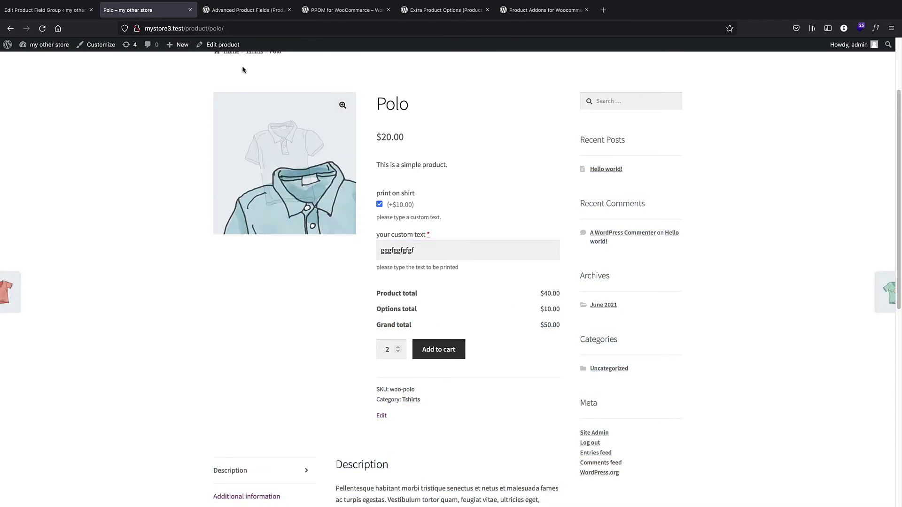
# Return to the "shirt print" field group and review its fields, display rule and layout settings.
pyautogui.click(235, 11)
pyautogui.click(332, 10)
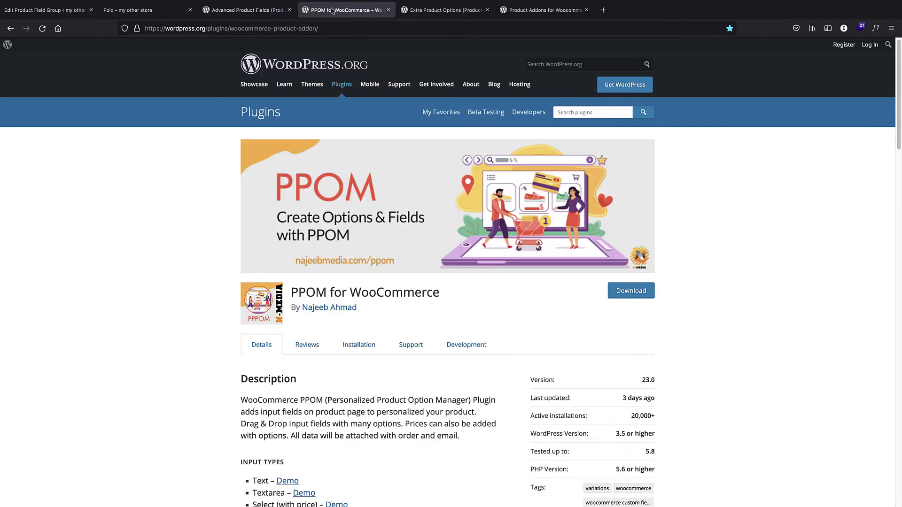
pyautogui.click(132, 14)
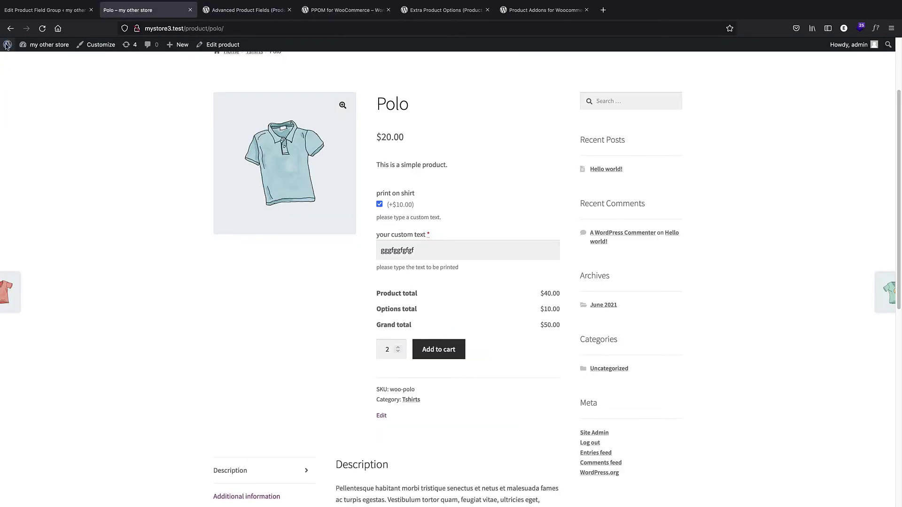
pyautogui.click(44, 10)
pyautogui.scroll(-2, 288, 157)
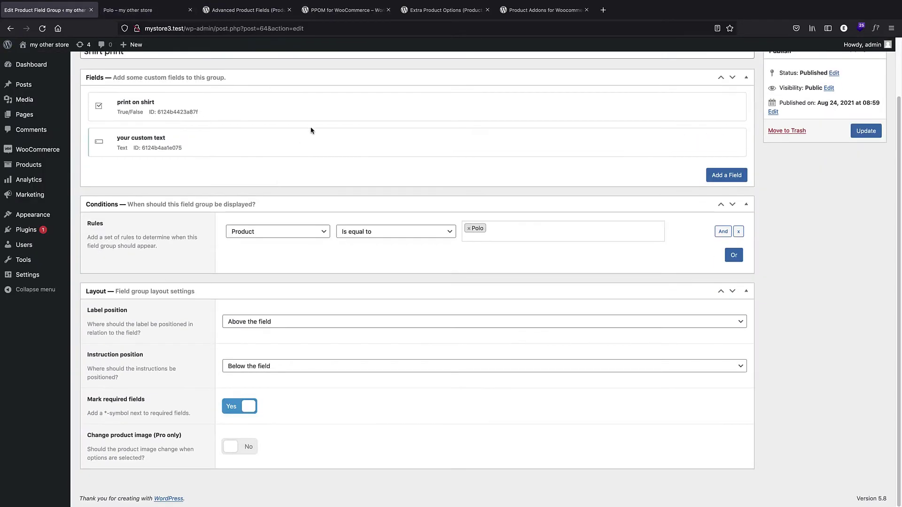
pyautogui.scroll(2, 209, 300)
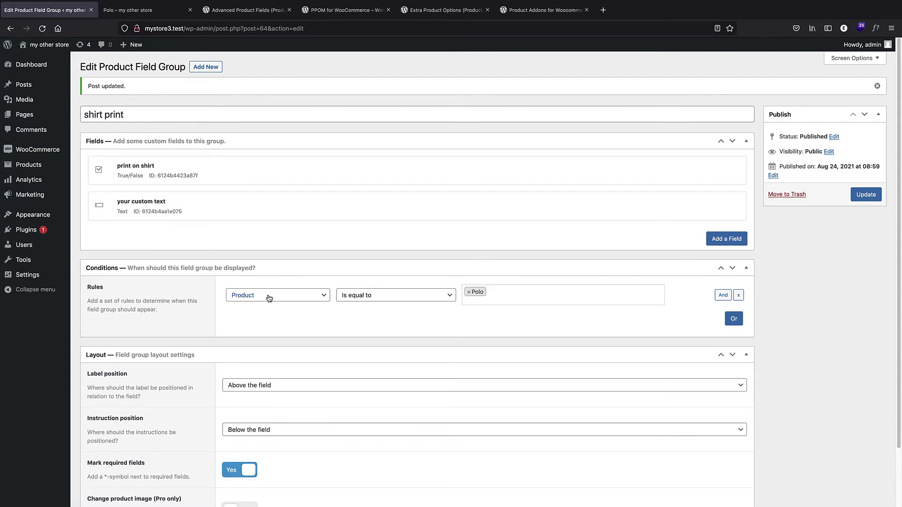
pyautogui.scroll(-2, 245, 295)
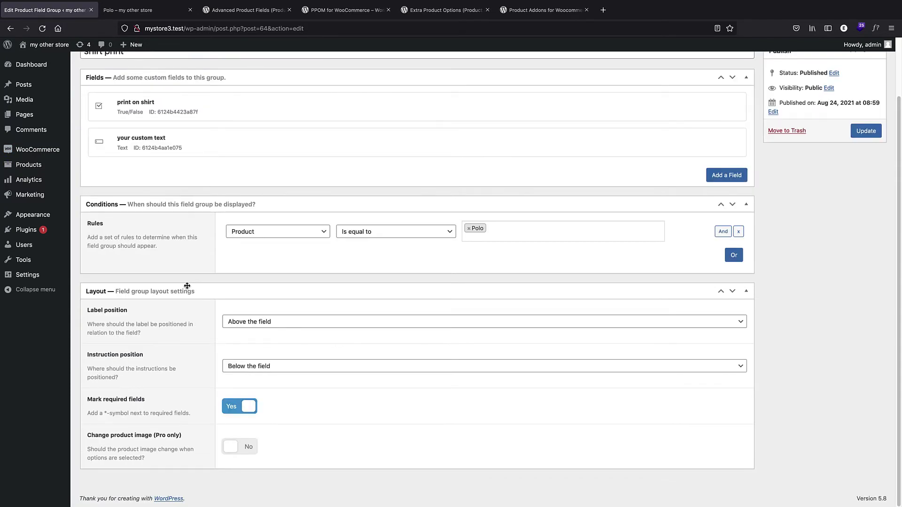
pyautogui.scroll(1, 187, 286)
pyautogui.scroll(2, 186, 288)
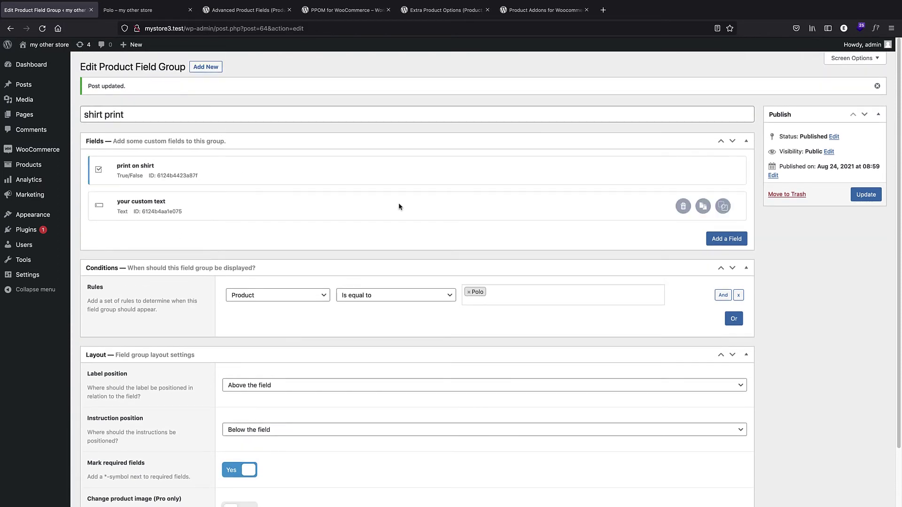
# Add a new field to the "shirt print" group, look through the available field types and update the group.
pyautogui.click(734, 240)
pyautogui.click(276, 274)
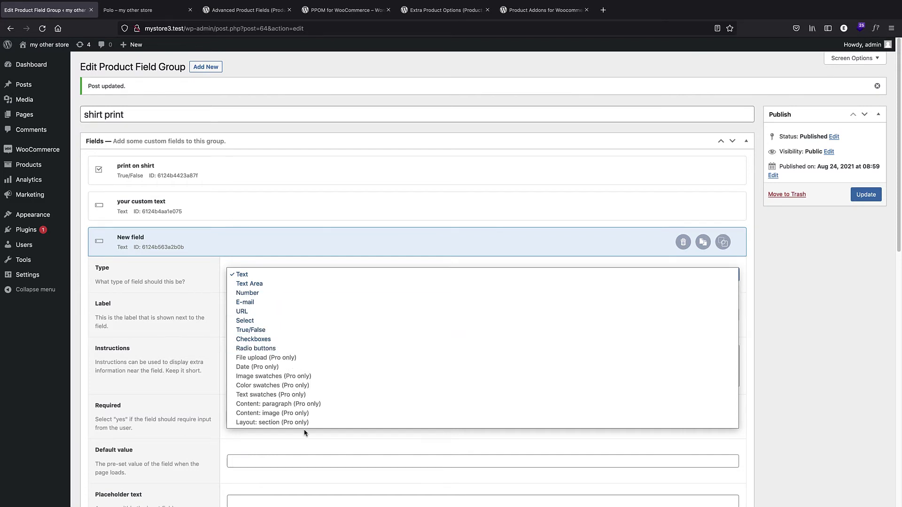
pyautogui.click(793, 265)
pyautogui.click(866, 195)
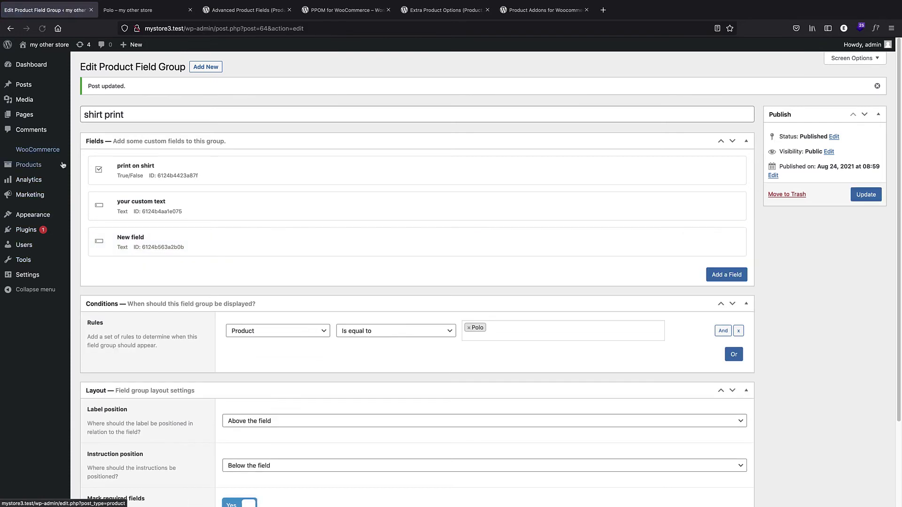
# Deactivate the Advanced Product Fields for WooCommerce plugin in the installed plugins list.
pyautogui.moveTo(61, 150)
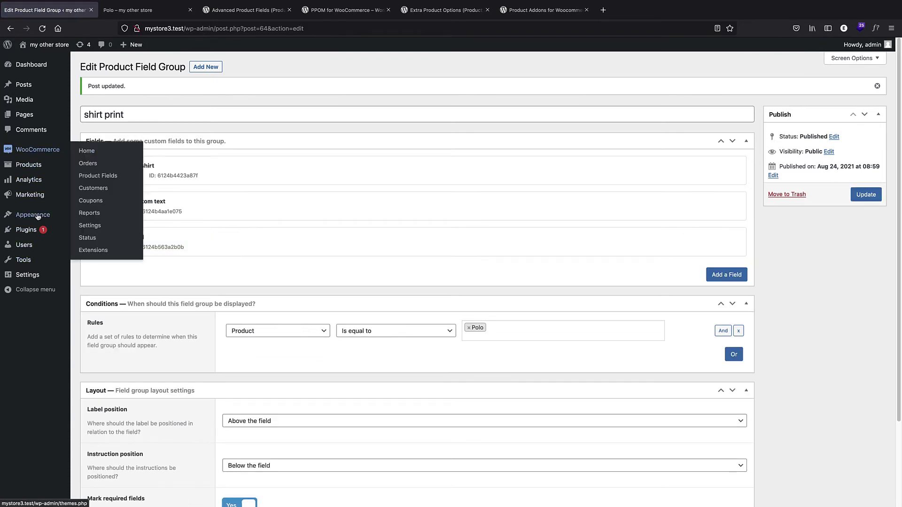
pyautogui.moveTo(51, 230)
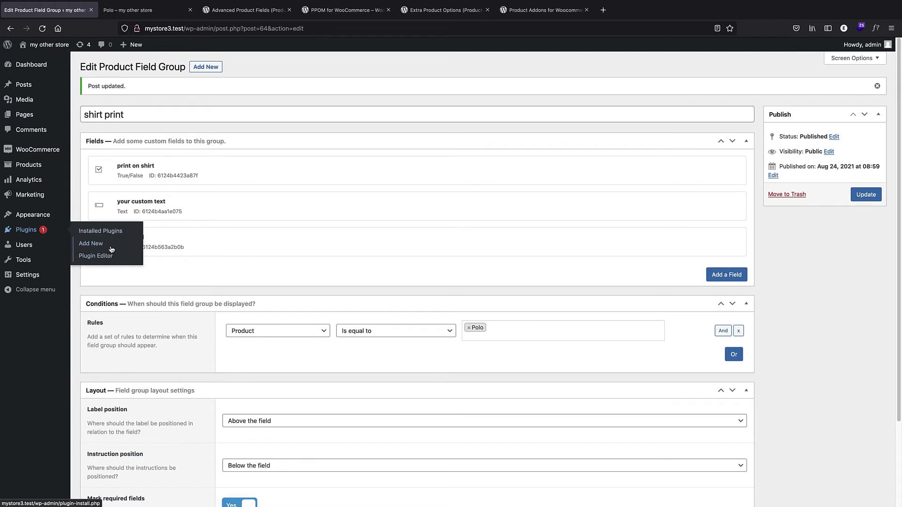
pyautogui.click(111, 232)
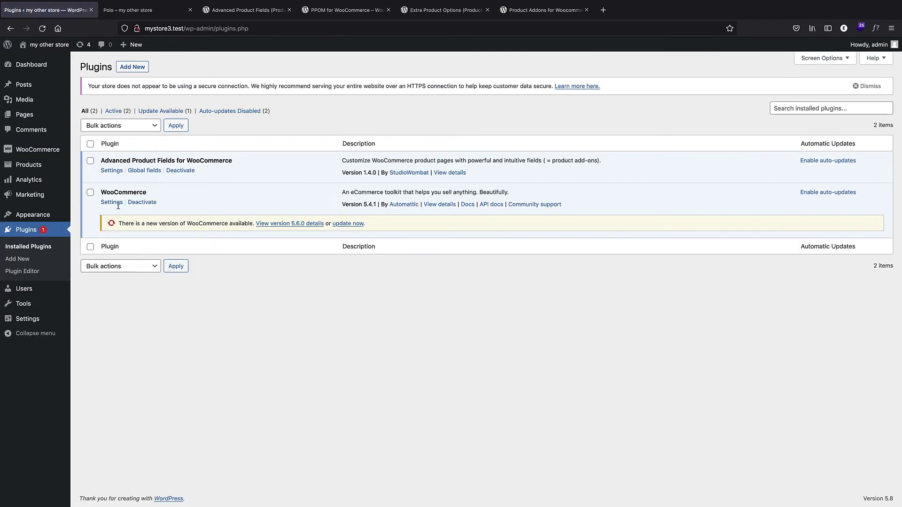
pyautogui.click(190, 172)
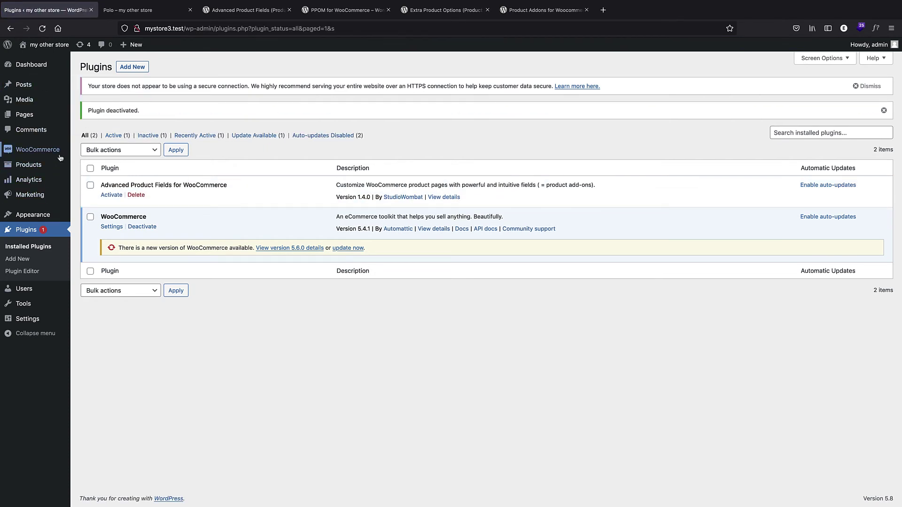
# Open the store's page for adding plugins and copy the name "PPOM for WooCommerce" from its WordPress.org page.
pyautogui.click(18, 259)
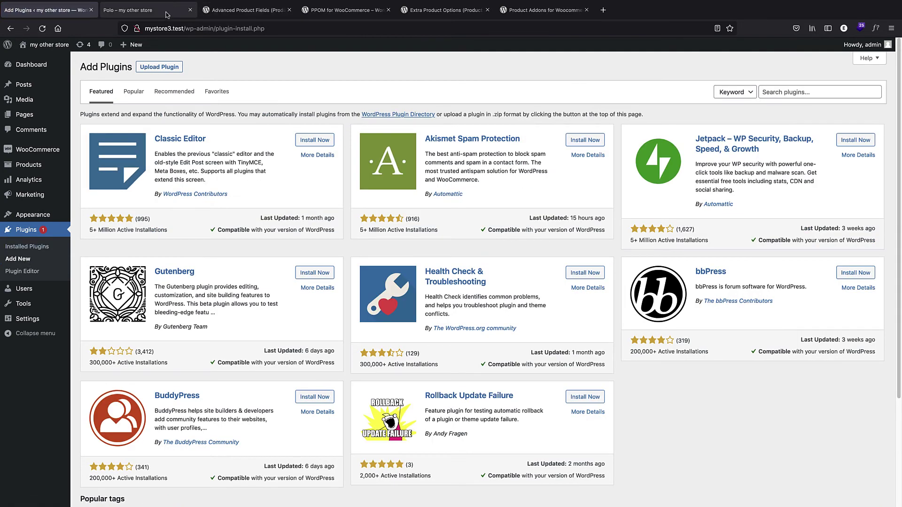
pyautogui.click(167, 15)
pyautogui.click(225, 15)
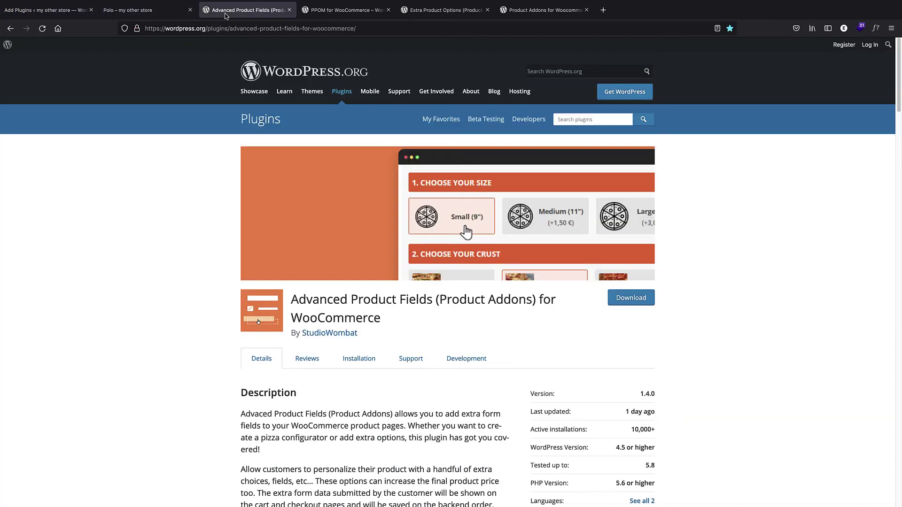
pyautogui.click(329, 11)
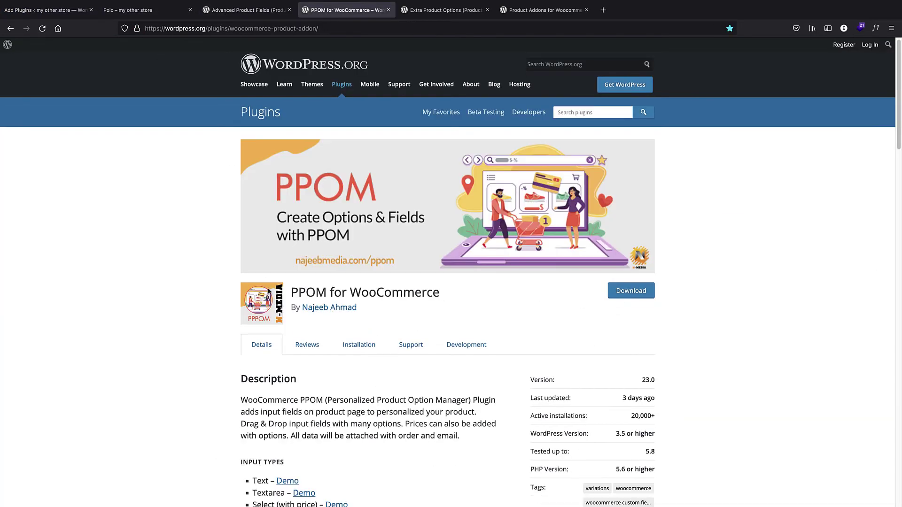
pyautogui.tripleClick(345, 290)
pyautogui.rightClick(344, 290)
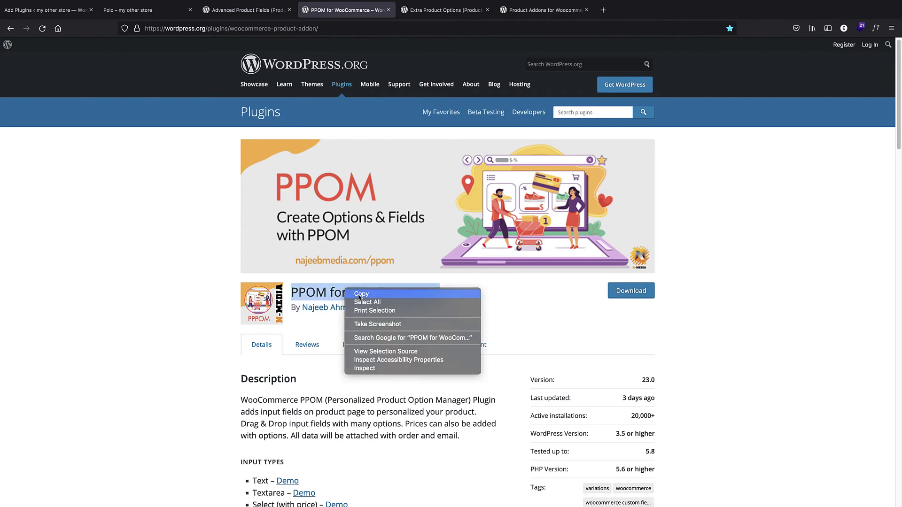
pyautogui.click(352, 295)
# Search the store's plugin installer for "PPOM for WooCommerce", then install and activate that plugin.
pyautogui.click(45, 10)
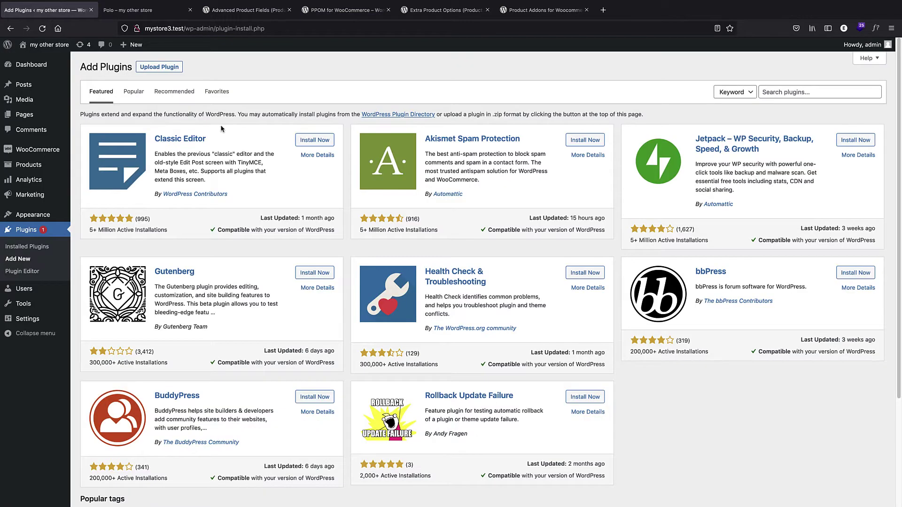
pyautogui.click(829, 89)
pyautogui.press('super+v')
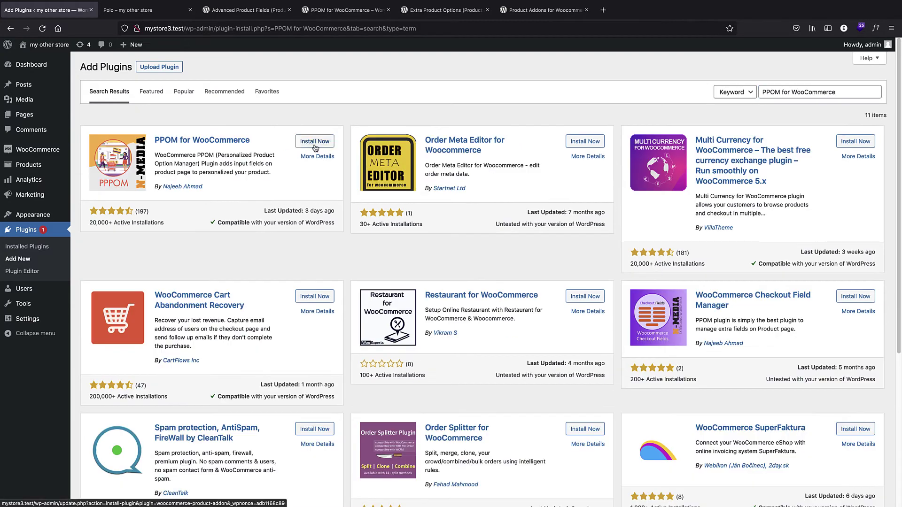
pyautogui.click(314, 143)
pyautogui.click(316, 143)
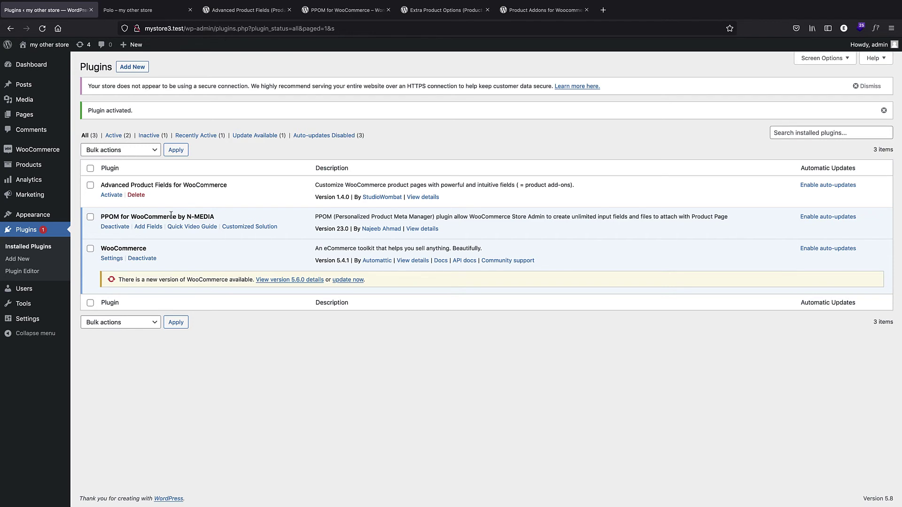
# Open the PPOM Fields list and open the "PPOM Demo Field" group for editing.
pyautogui.moveTo(44, 154)
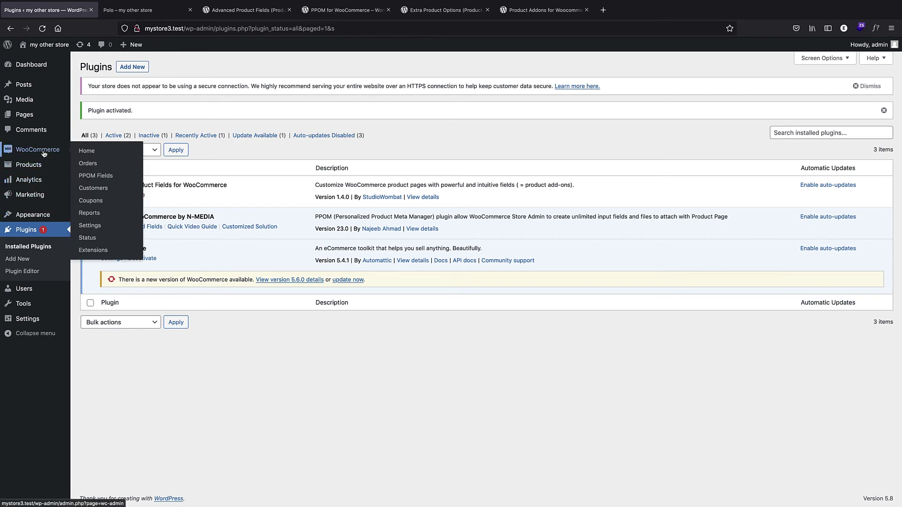
pyautogui.click(105, 181)
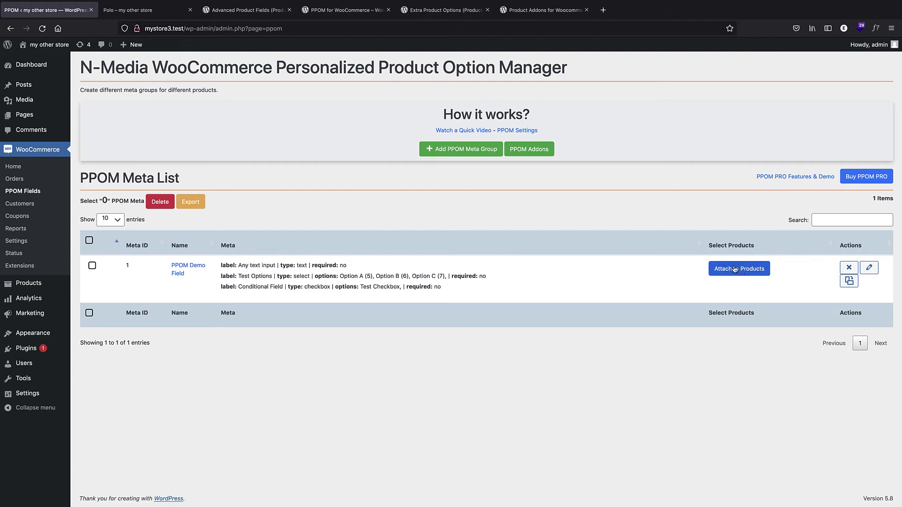
pyautogui.click(869, 267)
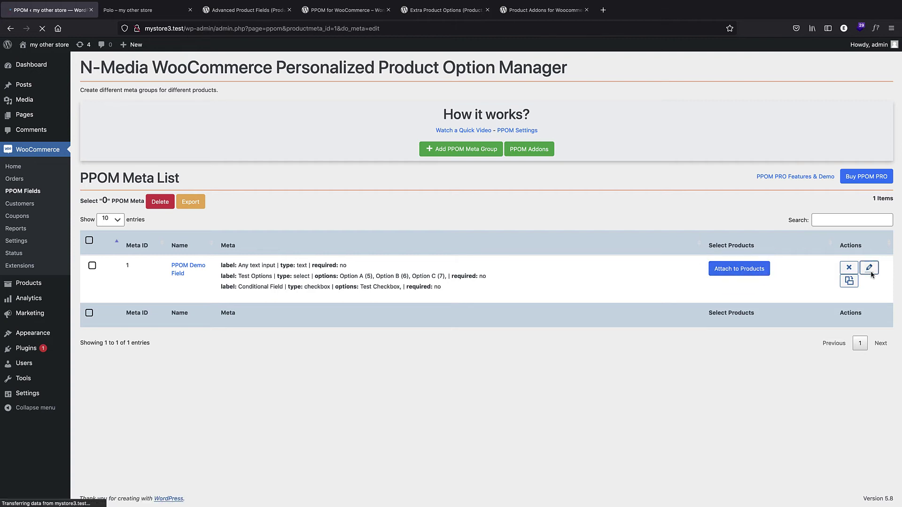
pyautogui.scroll(-1, 328, 302)
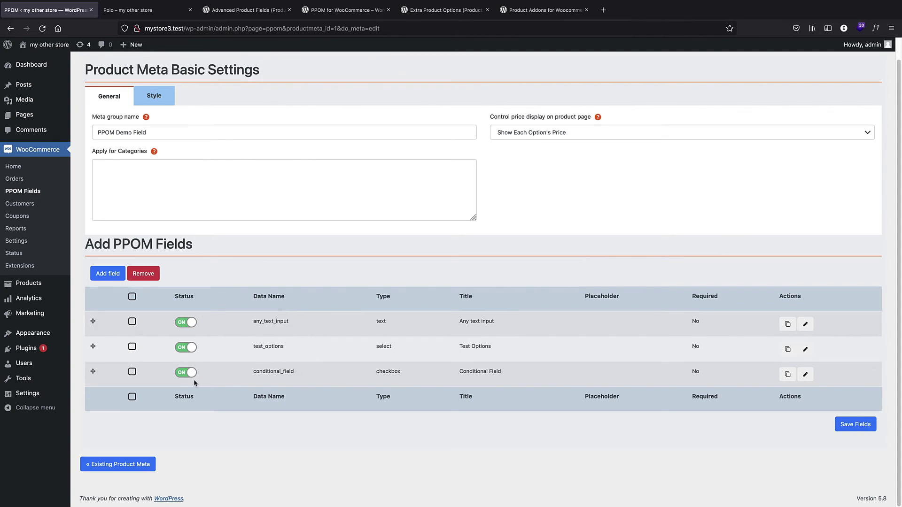
# Examine the conditional checkbox field's settings, conditions and options, close it unchanged and return to the meta group list.
pyautogui.click(805, 374)
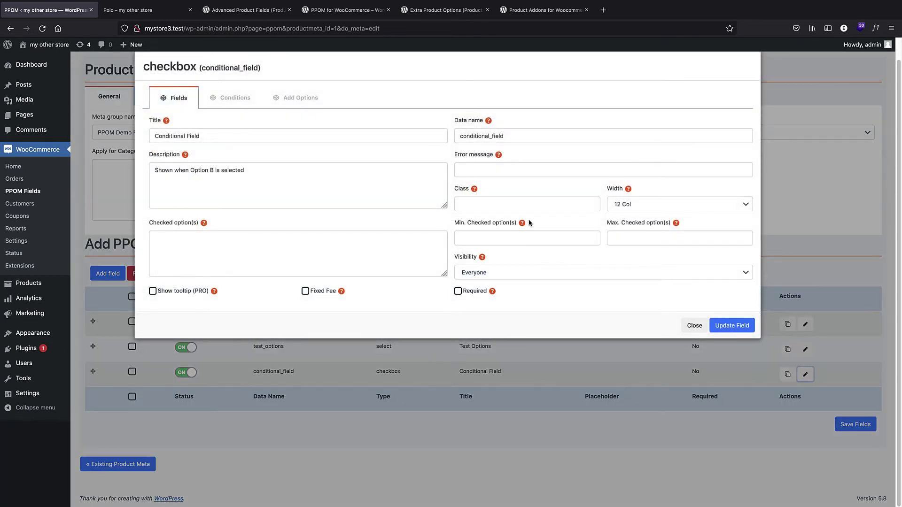
pyautogui.click(237, 101)
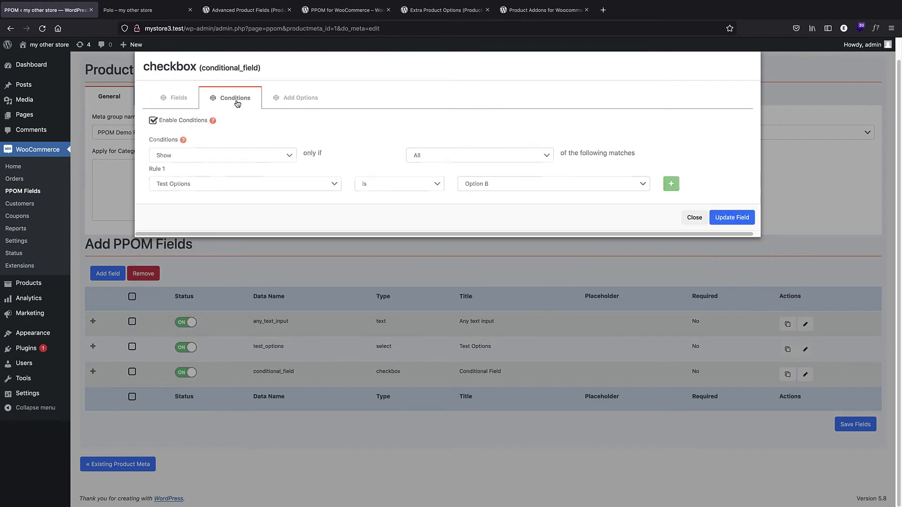
pyautogui.click(291, 103)
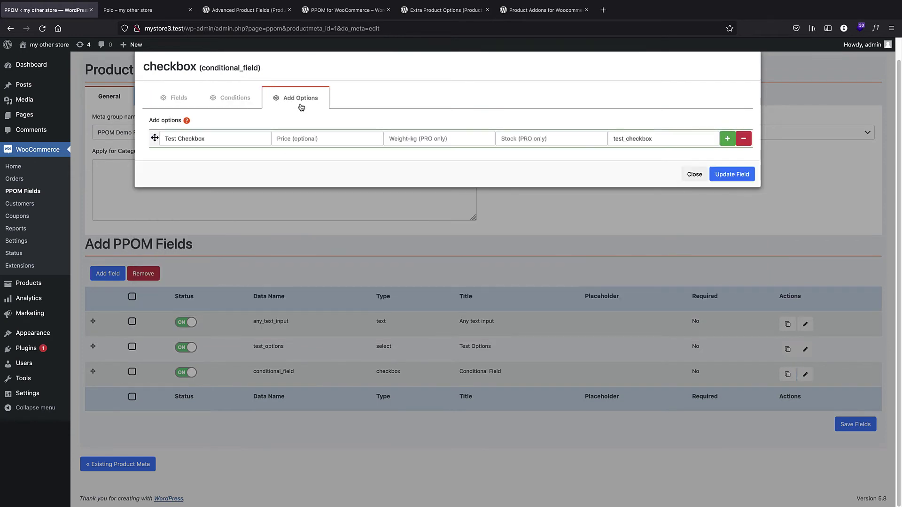
pyautogui.click(235, 98)
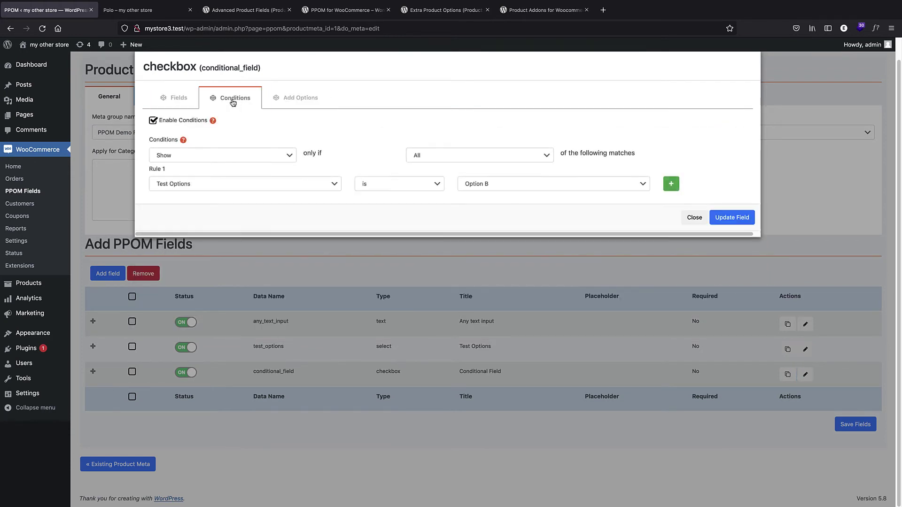
pyautogui.click(694, 216)
pyautogui.click(106, 465)
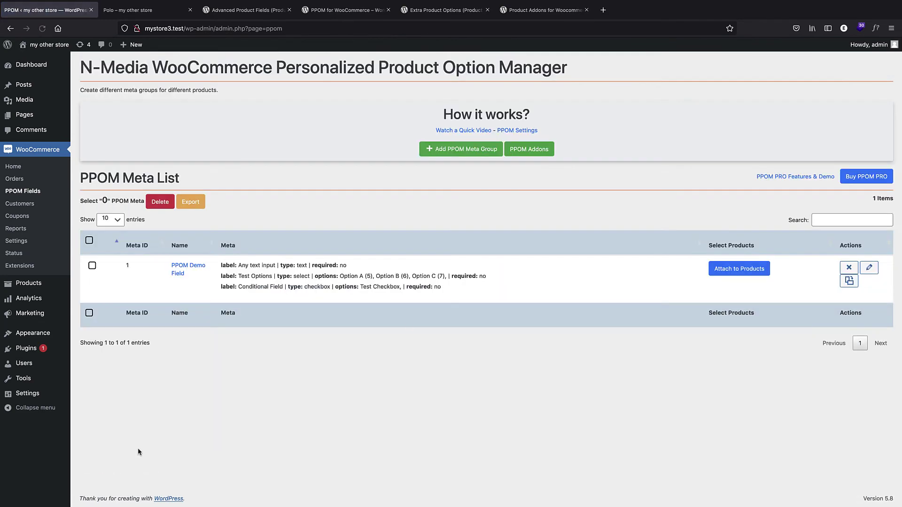
# Attach the "PPOM Demo Field" group to the Album product, save, and check the group's attached products.
pyautogui.click(732, 270)
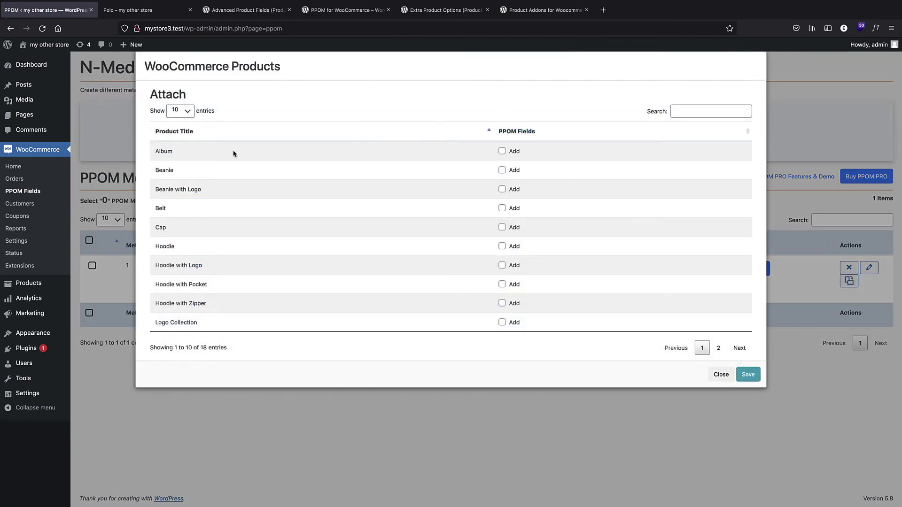
pyautogui.click(503, 151)
pyautogui.click(747, 376)
pyautogui.press('Return')
pyautogui.click(739, 270)
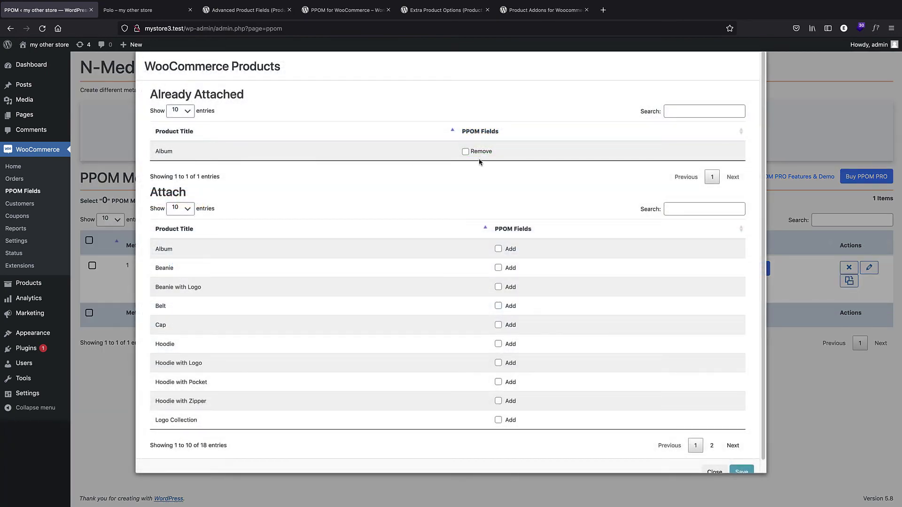
pyautogui.click(714, 472)
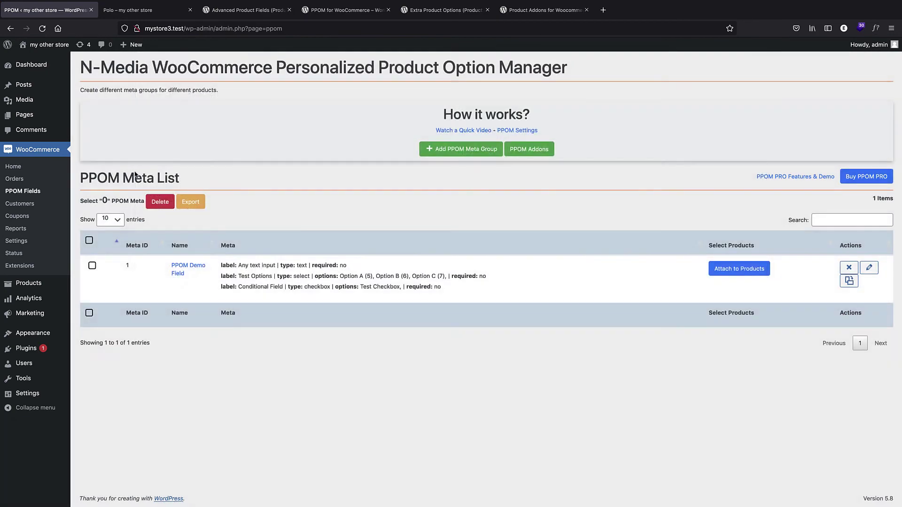
# Open the storefront in a new tab and examine the custom fields and Test Options choices on the Album product page.
pyautogui.rightClick(58, 43)
pyautogui.click(133, 15)
pyautogui.click(133, 13)
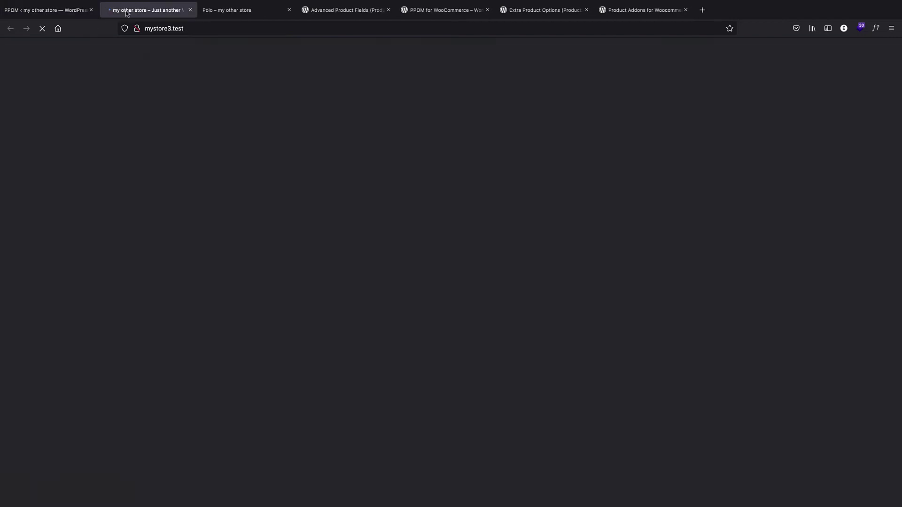
pyautogui.scroll(-1, 363, 141)
pyautogui.click(277, 244)
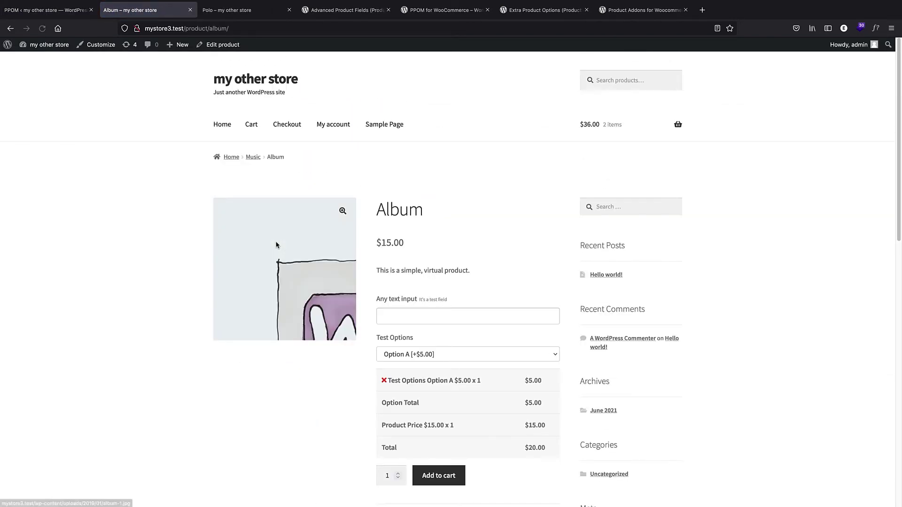
pyautogui.scroll(-2, 329, 237)
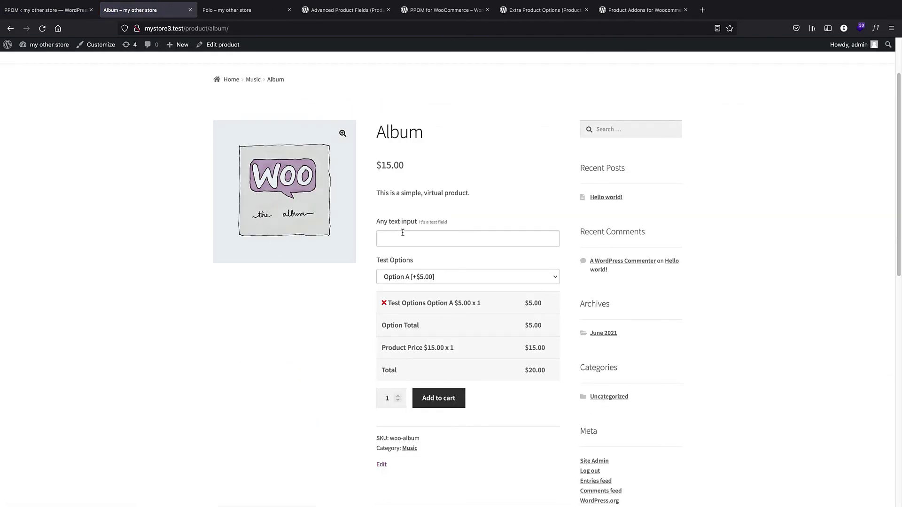
pyautogui.click(429, 277)
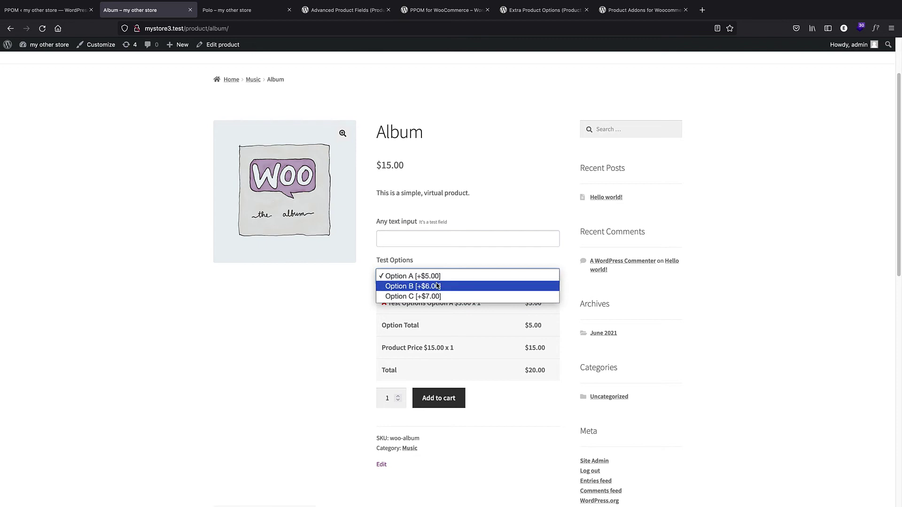
pyautogui.click(322, 314)
pyautogui.scroll(-1, 465, 279)
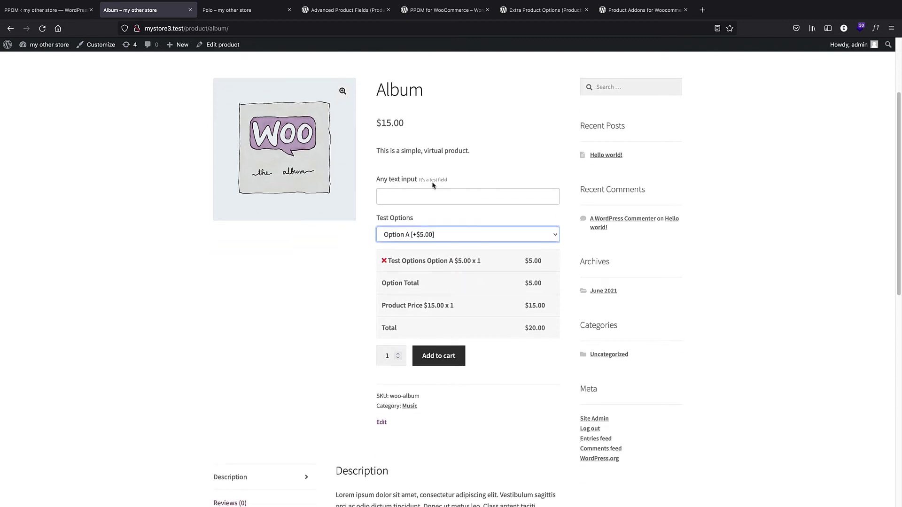
# Start a new PPOM meta group and name it "print on shirt".
pyautogui.click(11, 14)
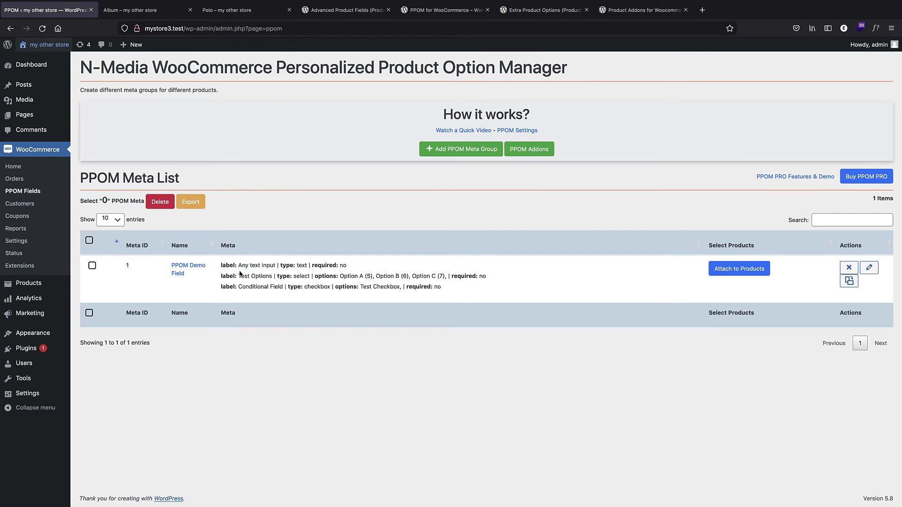
pyautogui.click(446, 154)
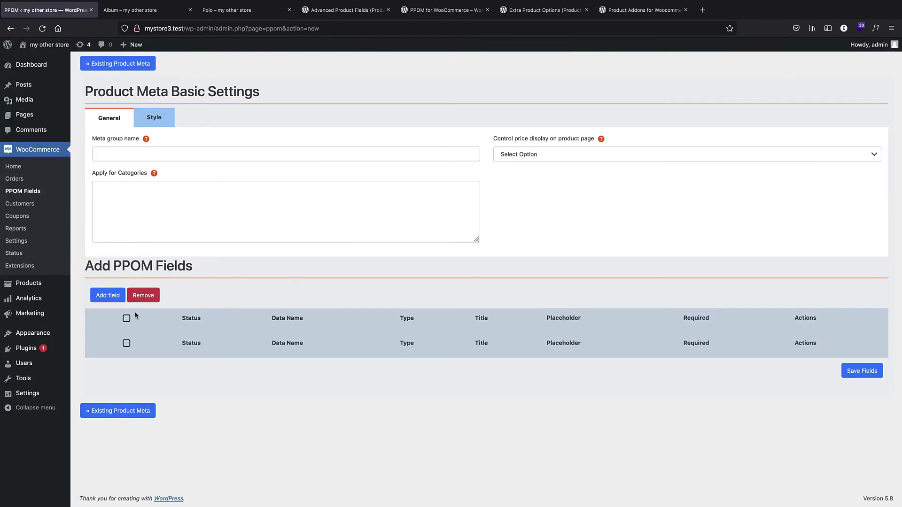
pyautogui.click(149, 154)
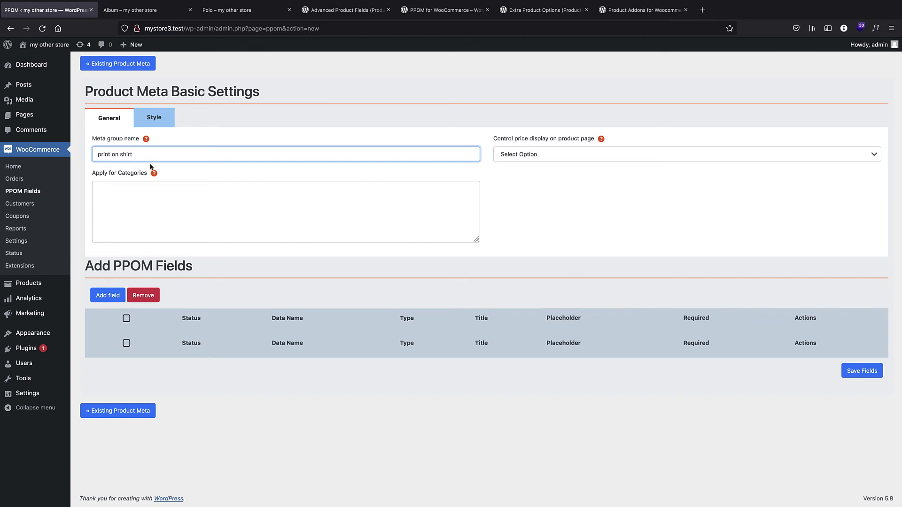
# Create a Text Input field for the group with an add-on price of 10 and the title "print on shirt".
pyautogui.click(108, 301)
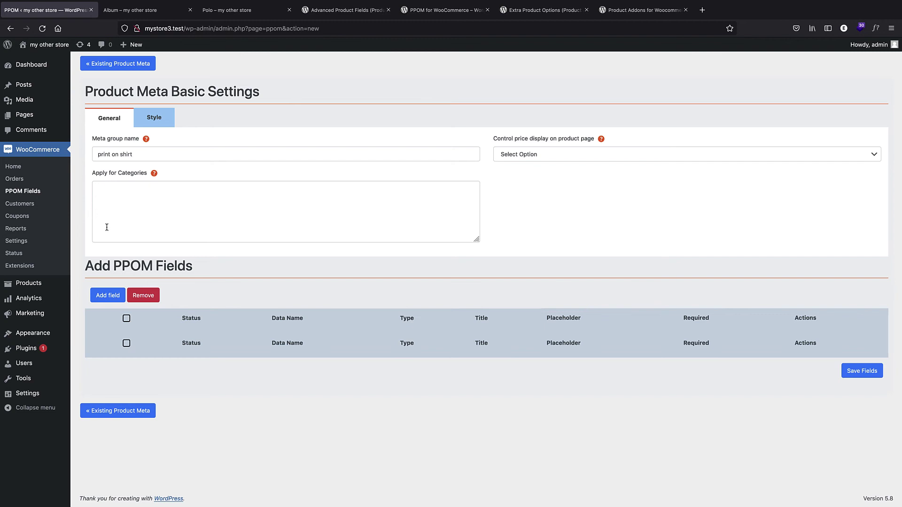
pyautogui.click(111, 300)
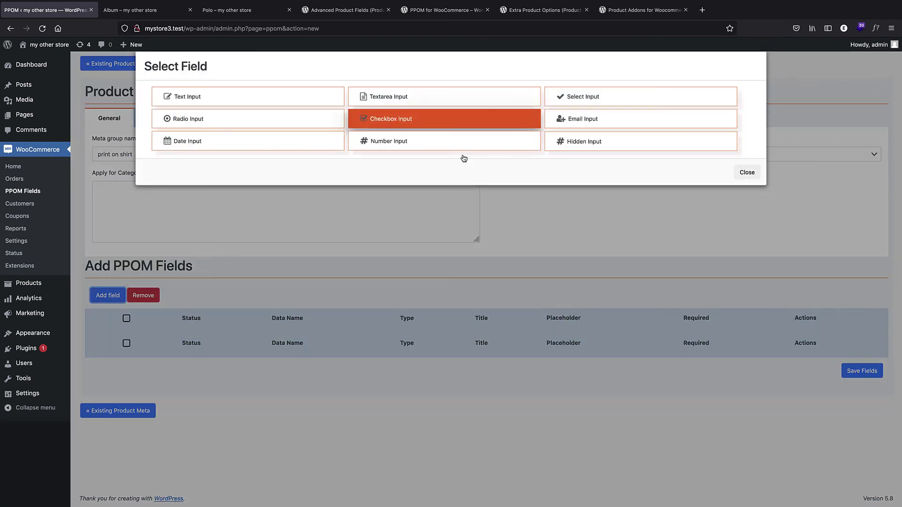
pyautogui.click(197, 99)
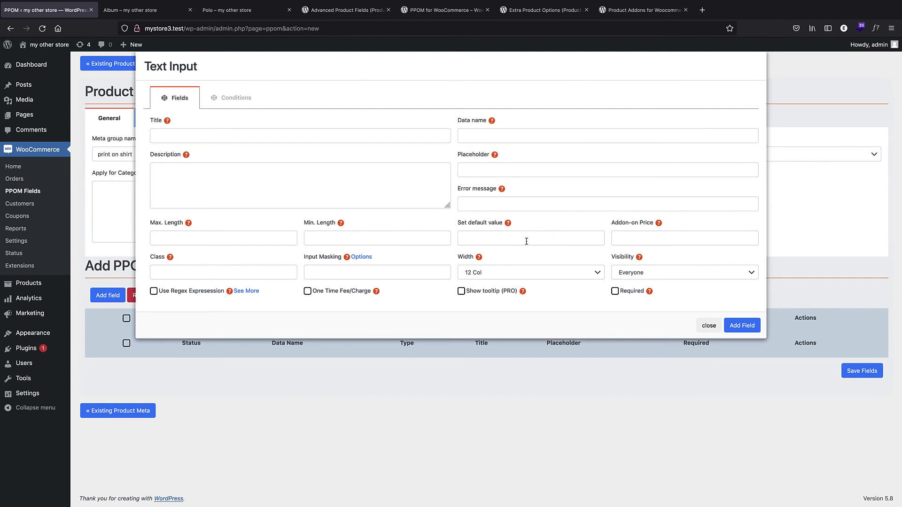
pyautogui.click(641, 235)
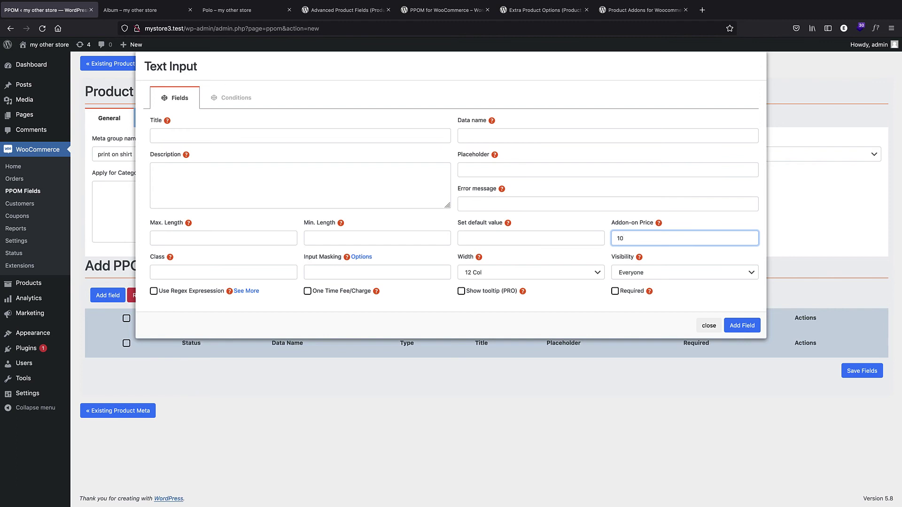
pyautogui.click(259, 139)
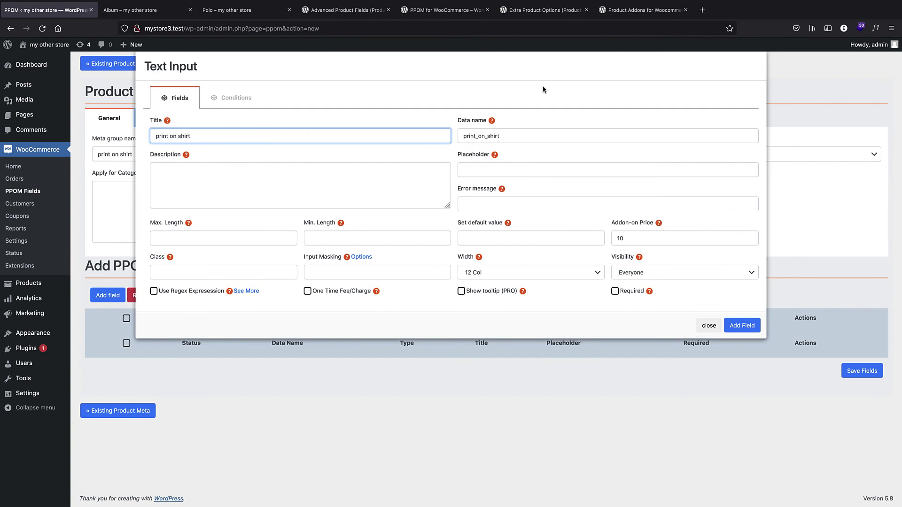
pyautogui.click(212, 176)
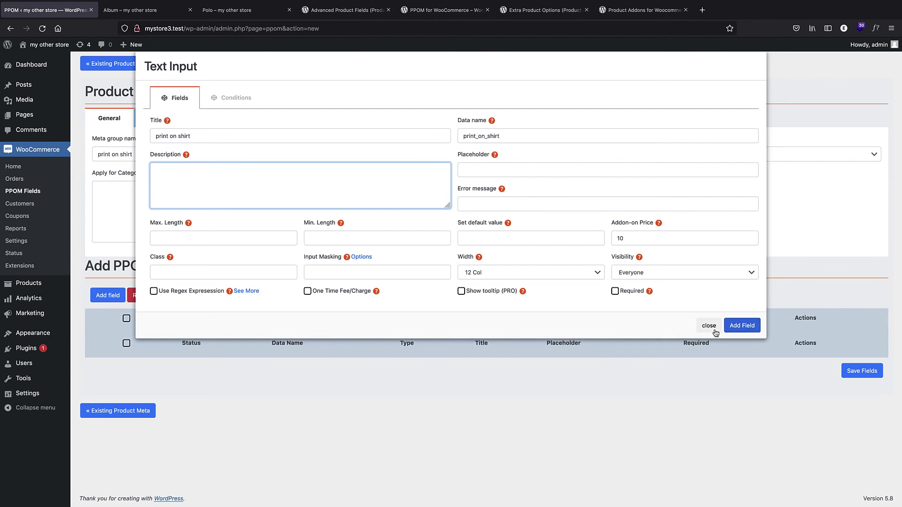
# Limit the text field to a minimum length of 3 and a maximum of 25, add it, and save the group's fields.
pyautogui.click(184, 239)
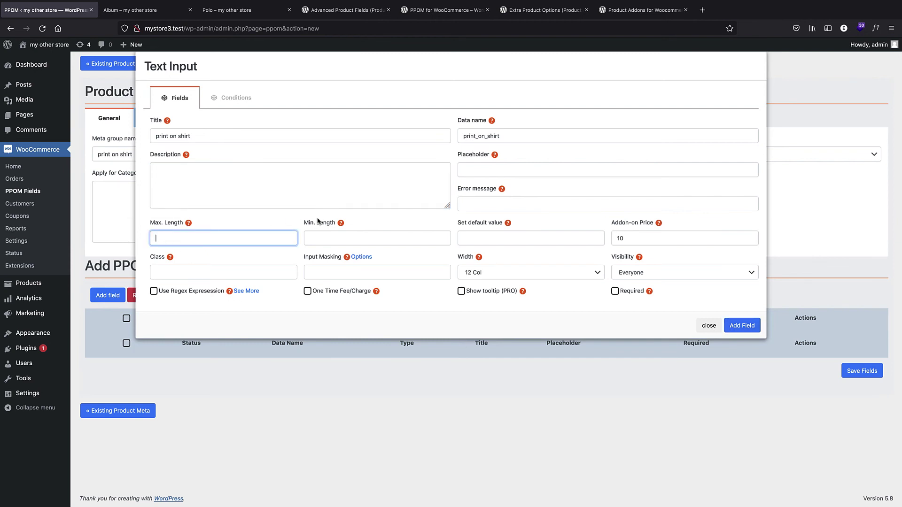
pyautogui.click(314, 243)
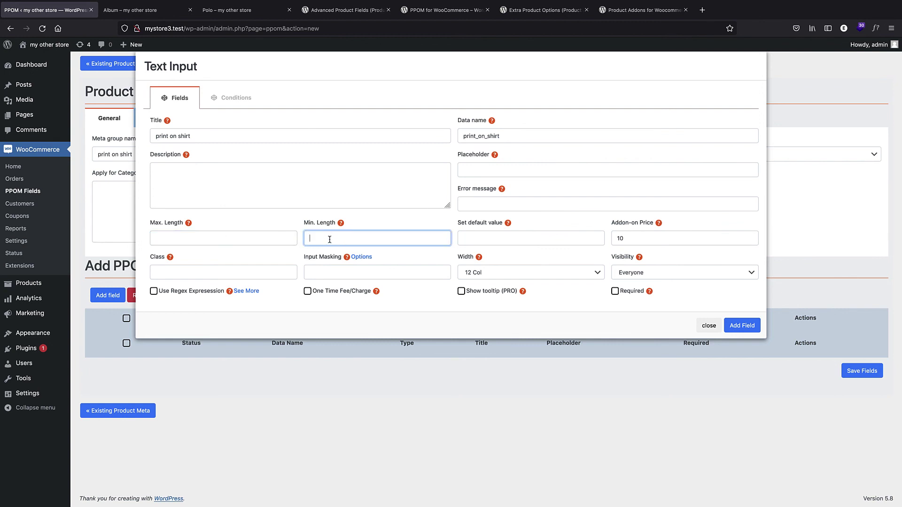
pyautogui.write('3')
pyautogui.click(252, 239)
pyautogui.write('25')
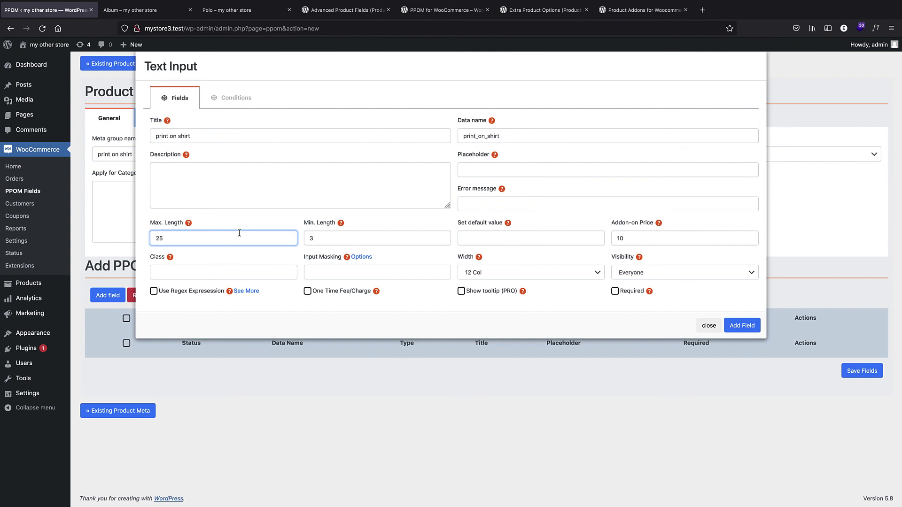
pyautogui.click(755, 328)
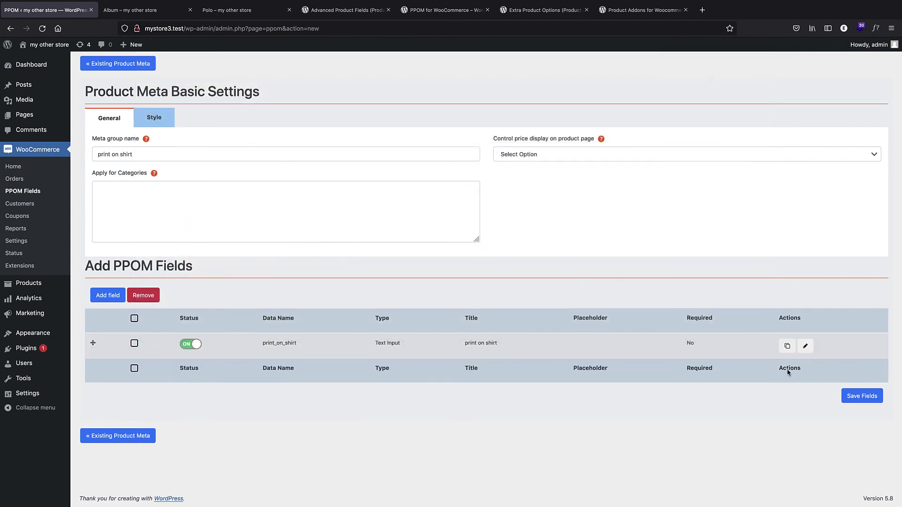
pyautogui.click(861, 396)
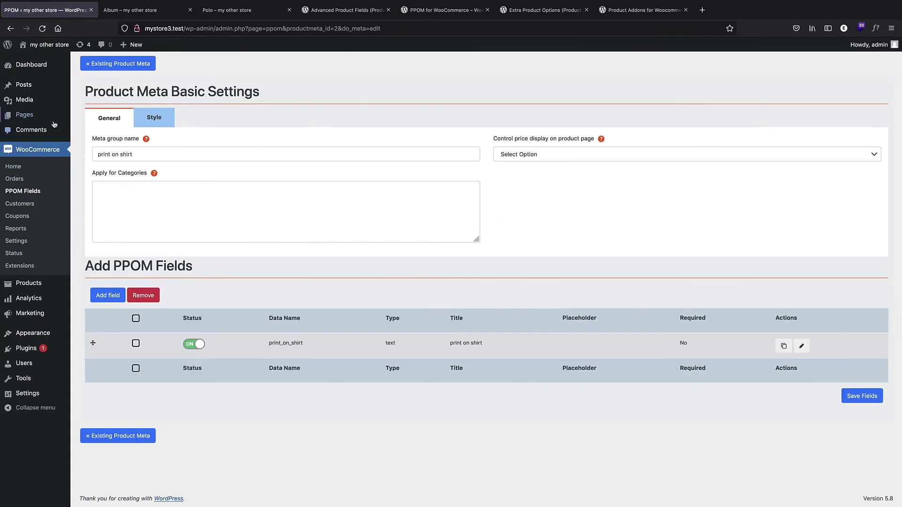
# Return to the meta group list, attach the "print on shirt" group to the Hoodie product, and save.
pyautogui.click(113, 64)
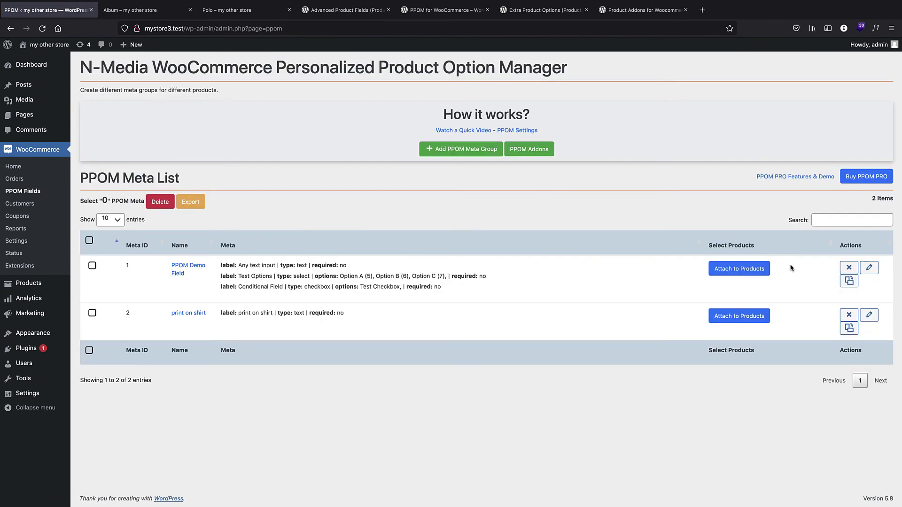
pyautogui.click(751, 320)
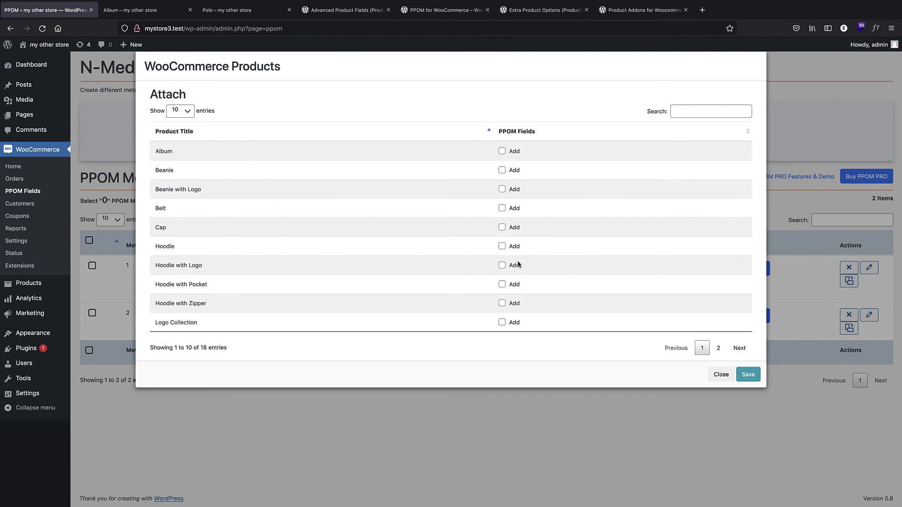
pyautogui.click(502, 246)
pyautogui.click(748, 374)
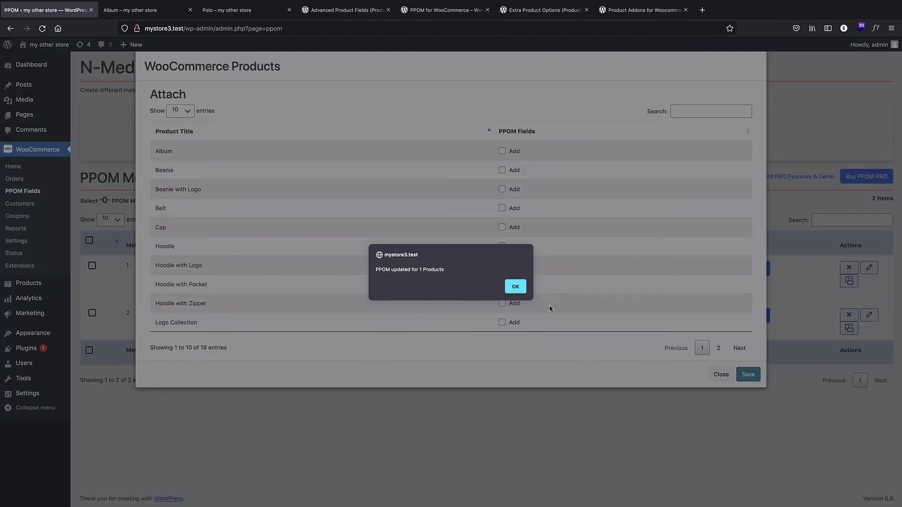
pyautogui.click(517, 286)
# Open the Hoodie product page from the storefront's shop listing and show its custom text field.
pyautogui.click(131, 10)
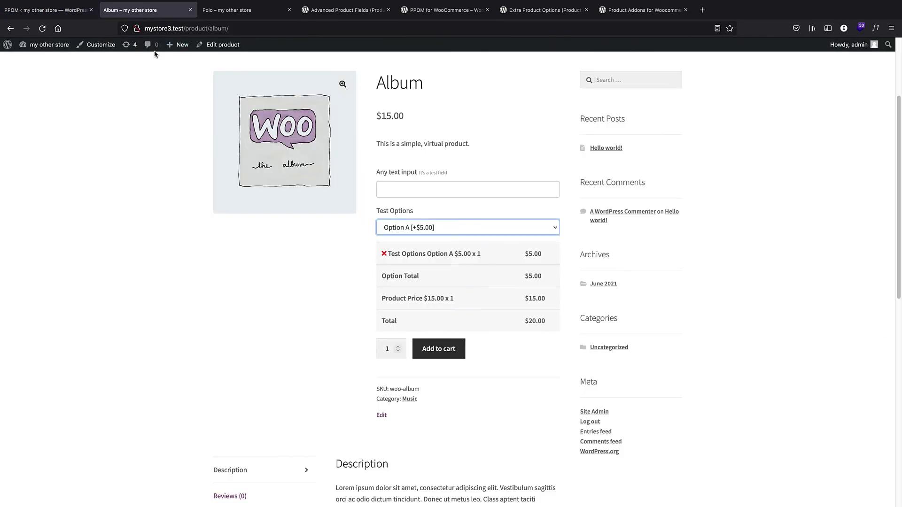
pyautogui.click(41, 58)
pyautogui.click(55, 45)
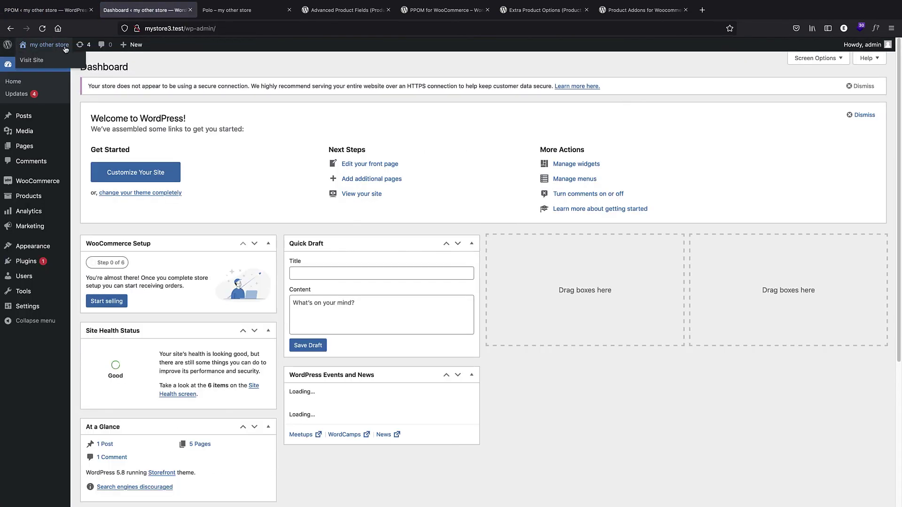
pyautogui.scroll(-10, 329, 211)
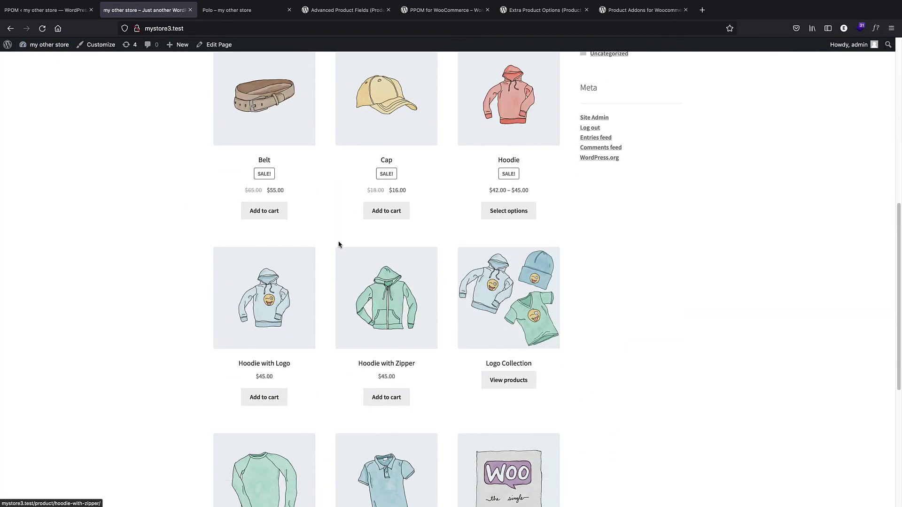
pyautogui.scroll(5, 385, 282)
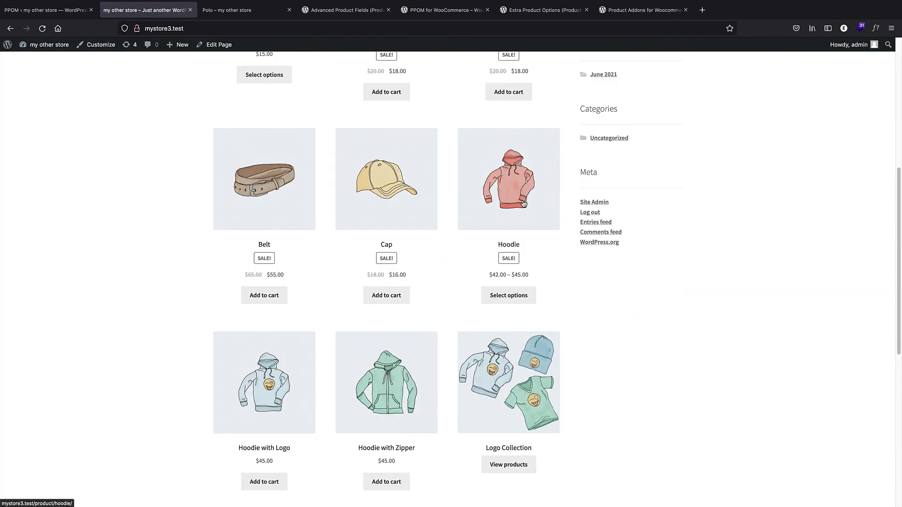
pyautogui.click(524, 173)
pyautogui.scroll(-2, 491, 181)
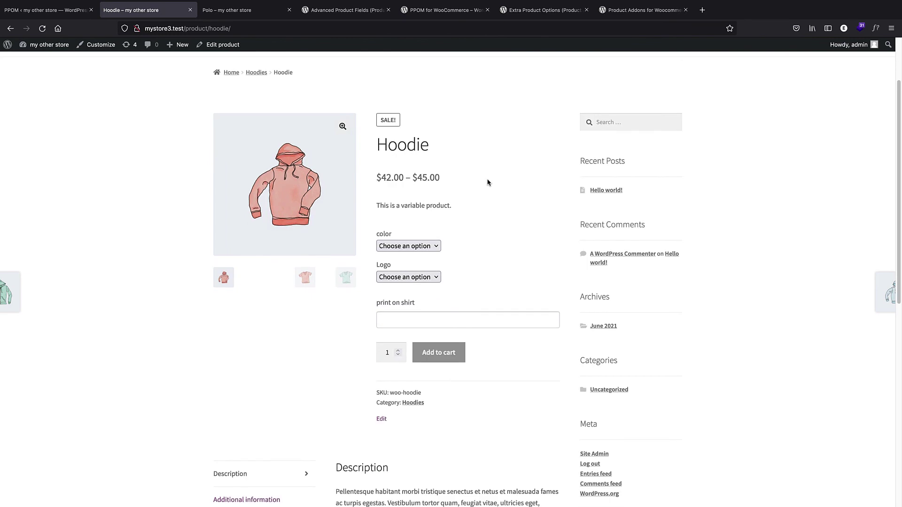
# Test the Hoodie's print on shirt field with the text "bbbbbbbb" and raise the quantity to 7.
pyautogui.click(404, 320)
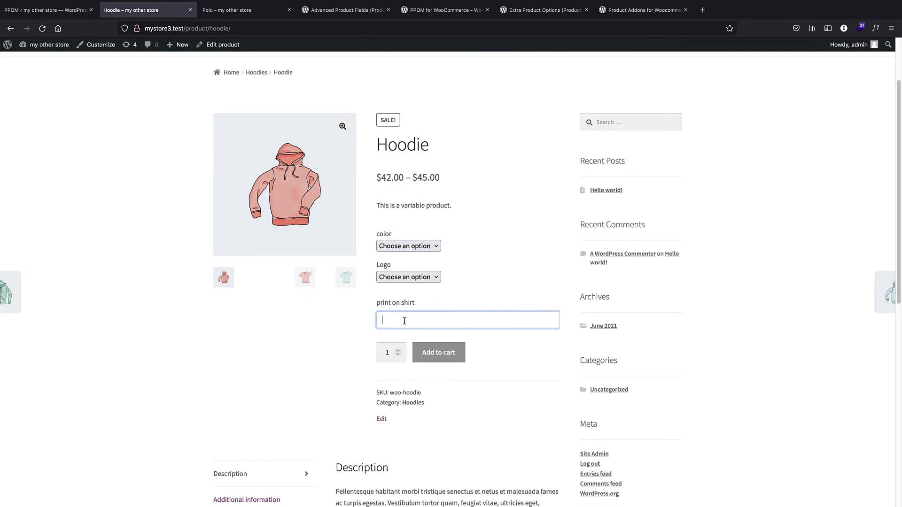
pyautogui.write('bbbbbbbb')
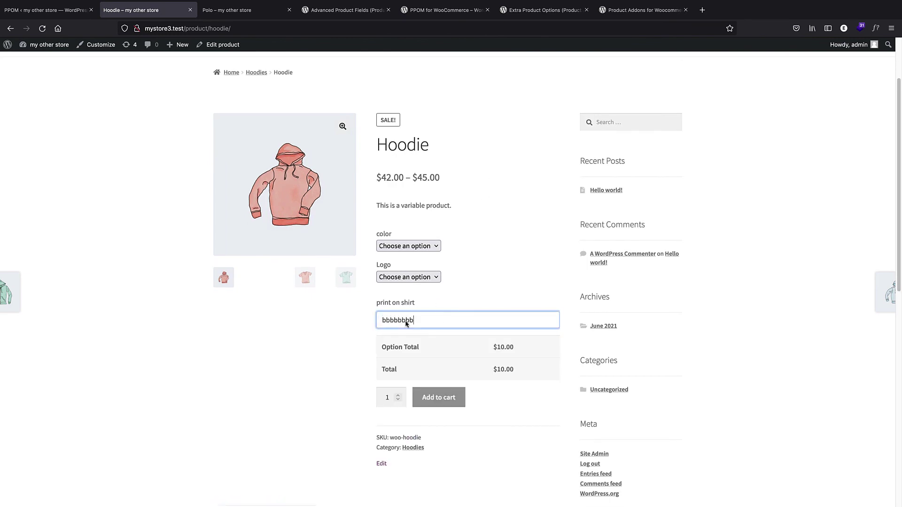
pyautogui.click(399, 396)
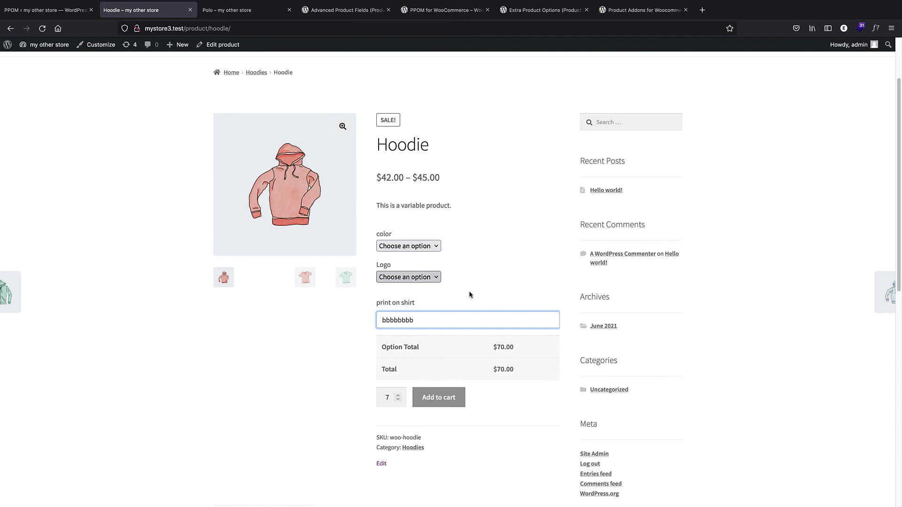
# Check the Polo product's custom fields and the Advanced Product Fields plugin page, and return to the PPOM meta list.
pyautogui.click(241, 12)
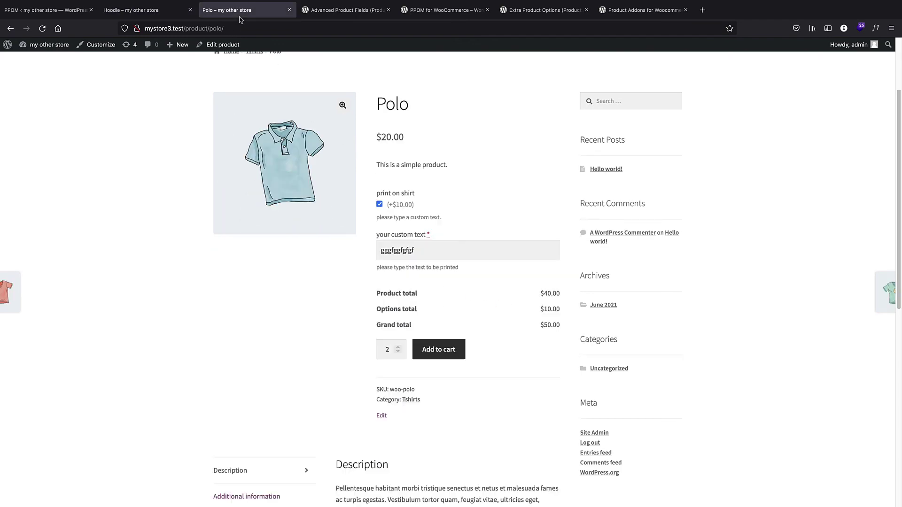
pyautogui.click(321, 11)
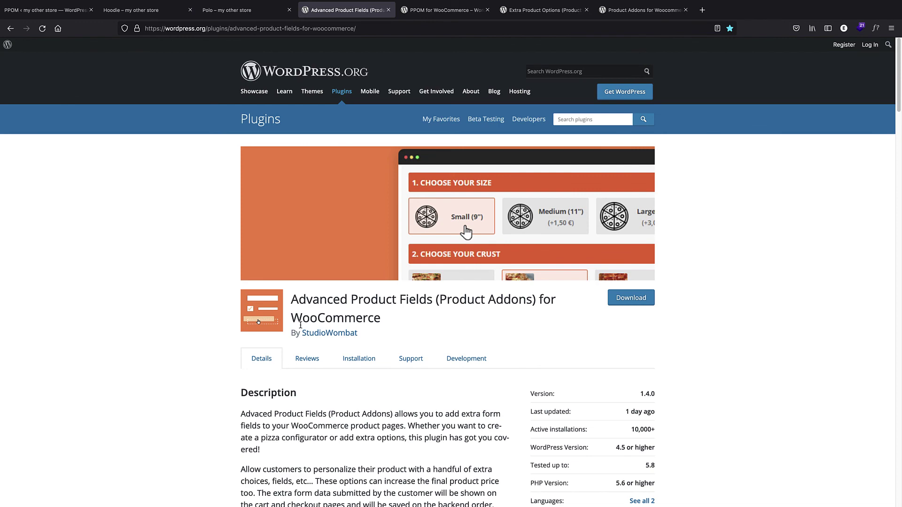
pyautogui.click(70, 13)
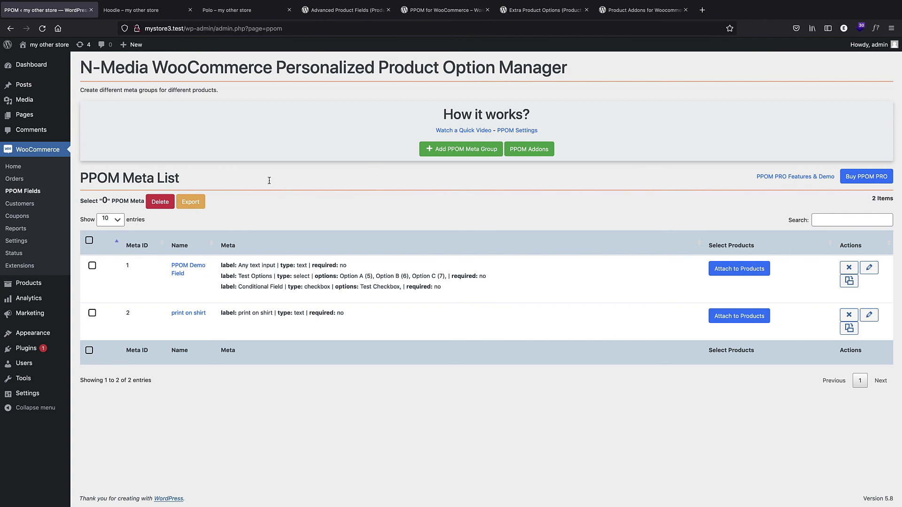
# Visit the storefront from the PPOM meta list and open the Album product page to review its options.
pyautogui.click(31, 61)
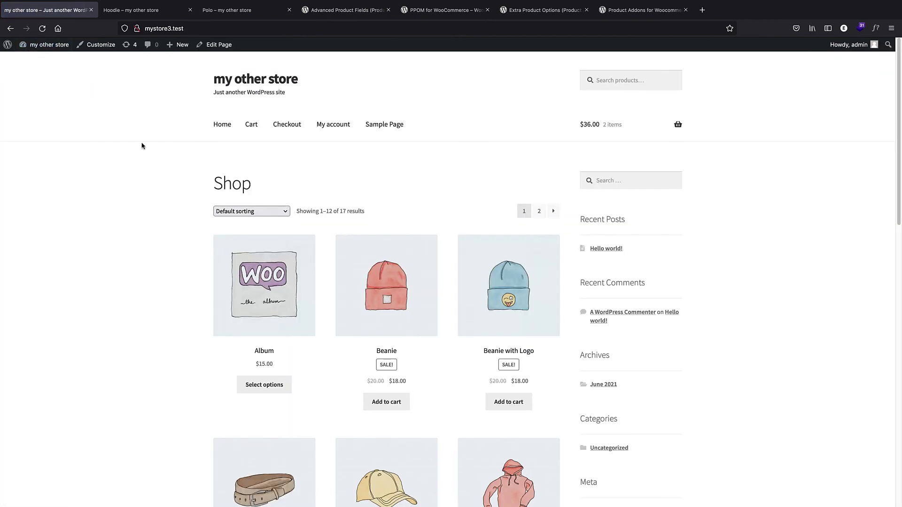
pyautogui.scroll(-3, 262, 209)
pyautogui.click(262, 208)
pyautogui.scroll(-6, 262, 209)
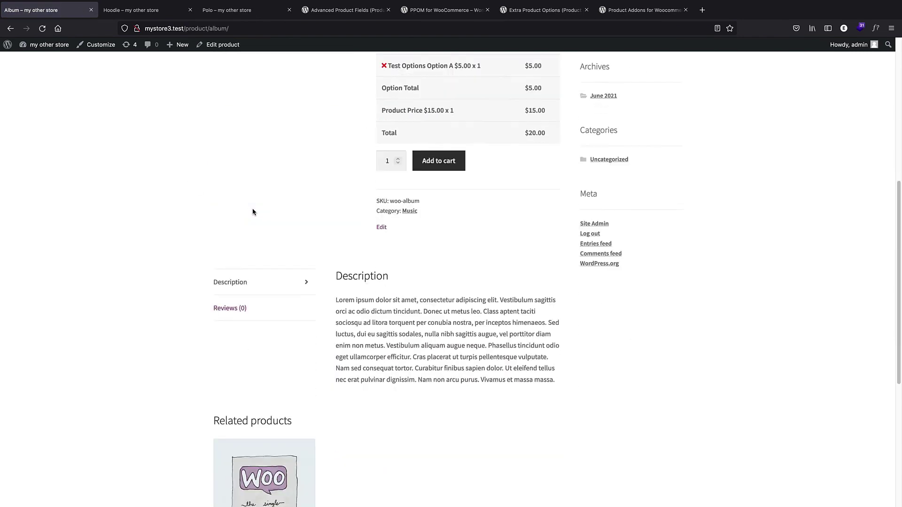
# Review the Album product page's option totals and its Description section.
pyautogui.scroll(3, 630, 412)
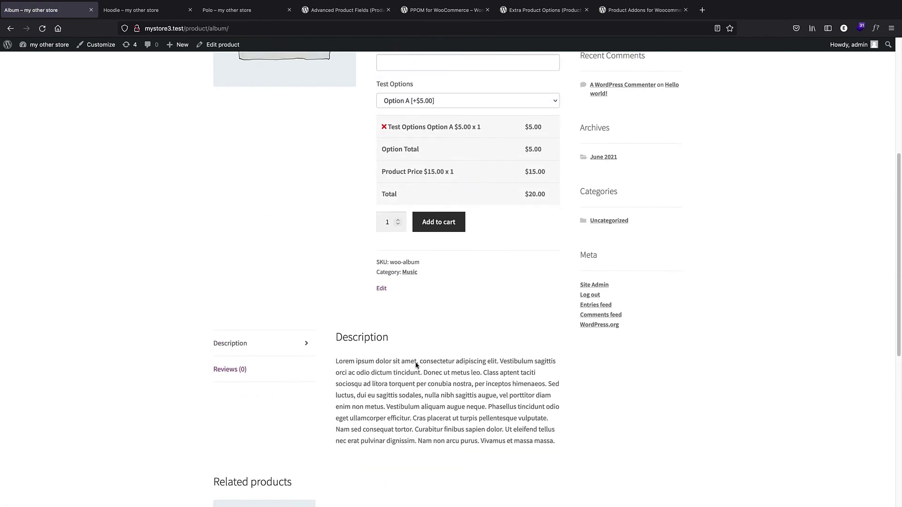
pyautogui.scroll(-3, 357, 320)
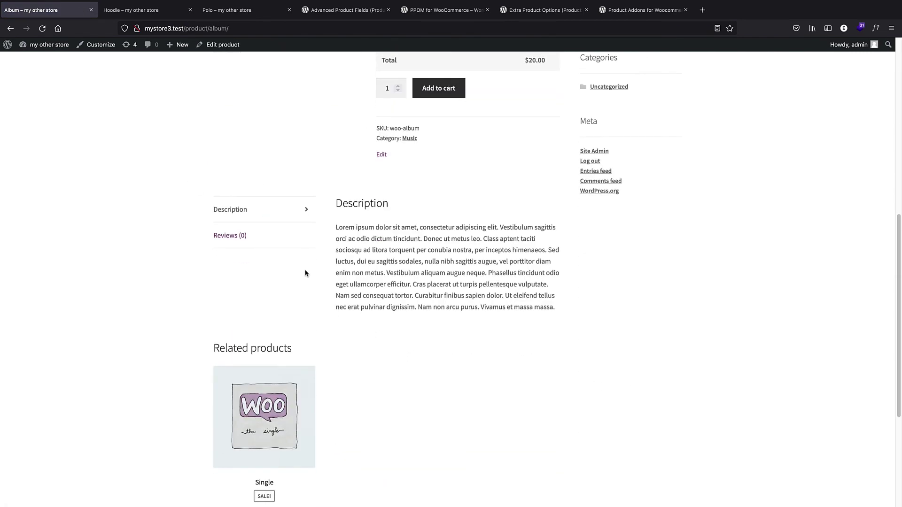
pyautogui.click(278, 213)
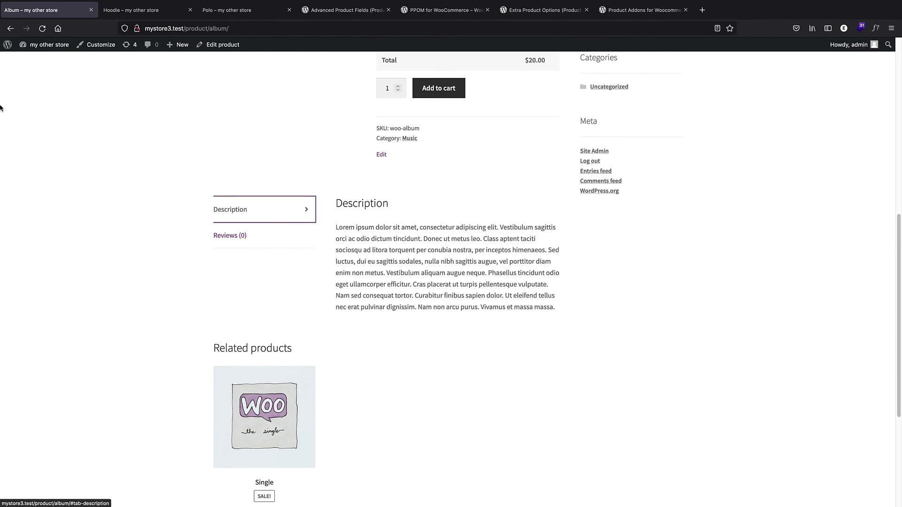
# Return to the shop listing, open the Cap product page and show its Additional information section.
pyautogui.click(10, 30)
pyautogui.scroll(-3, 241, 228)
pyautogui.click(353, 242)
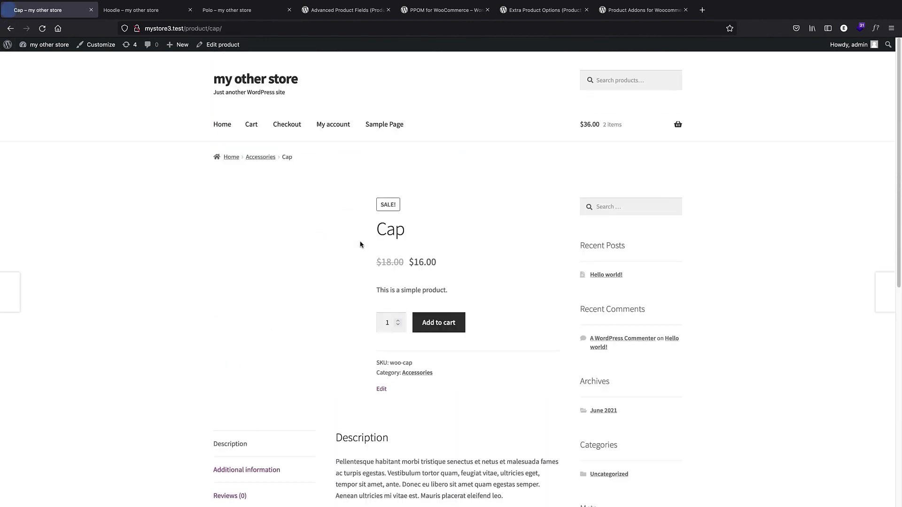
pyautogui.scroll(-4, 357, 244)
pyautogui.click(302, 264)
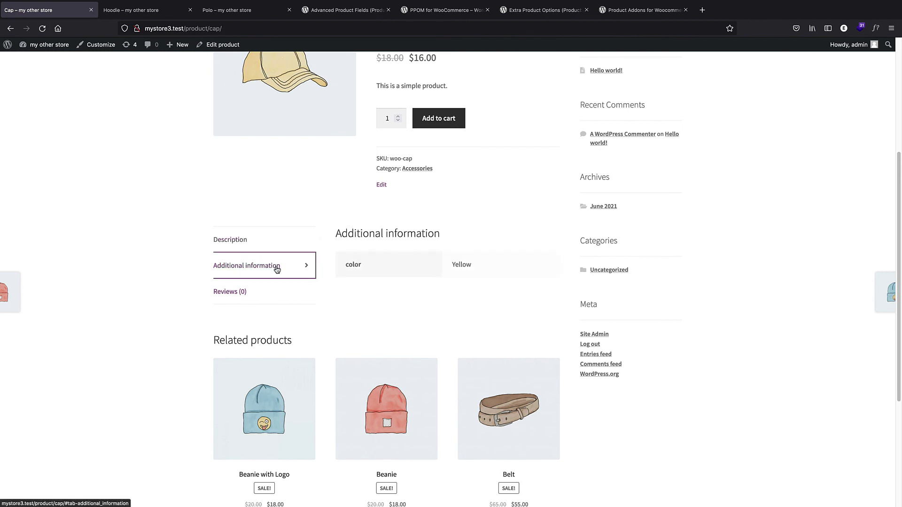
pyautogui.moveTo(345, 264); pyautogui.dragTo(328, 344)
pyautogui.click(348, 275)
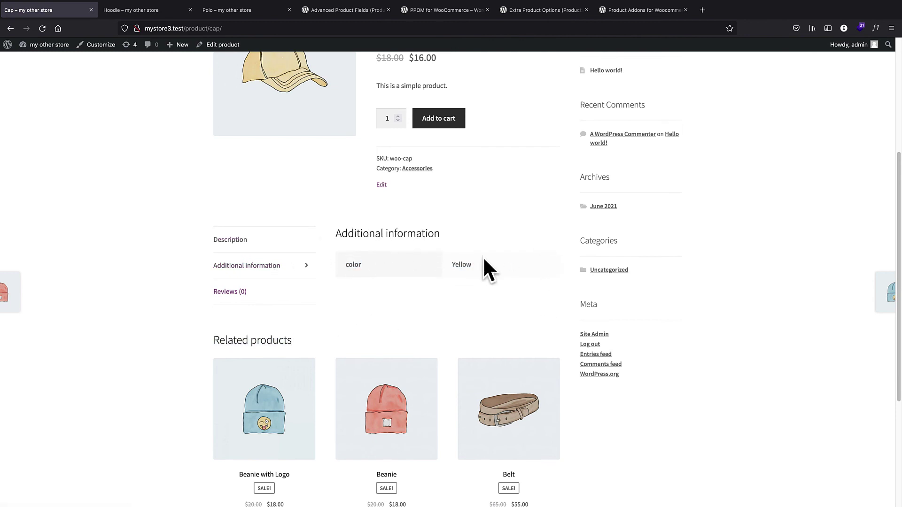
# Examine the Cap product page, comparing its Description and Additional information sections.
pyautogui.scroll(4, 336, 316)
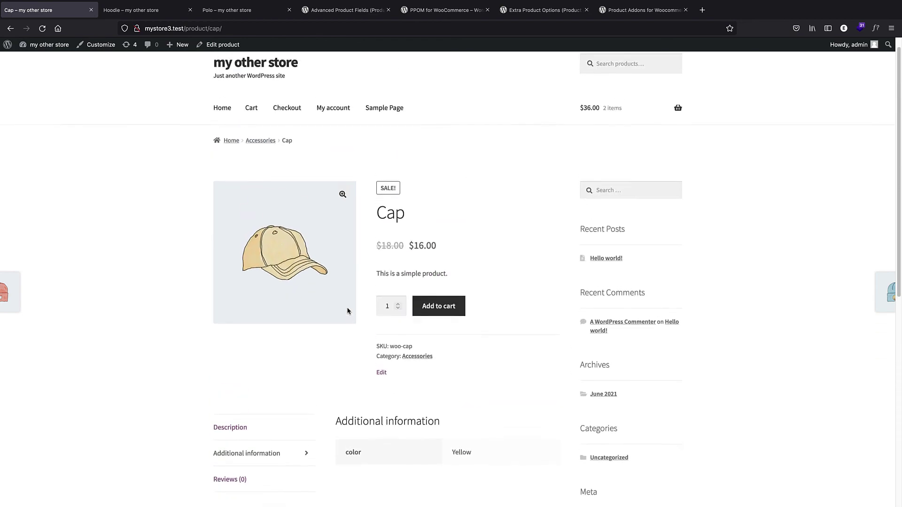
pyautogui.scroll(1, 348, 311)
pyautogui.scroll(-4, 281, 191)
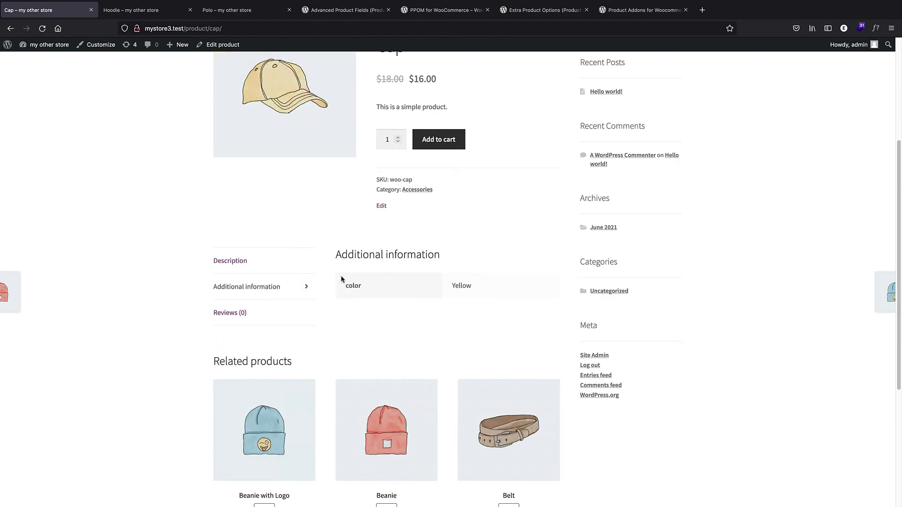
pyautogui.scroll(4, 375, 288)
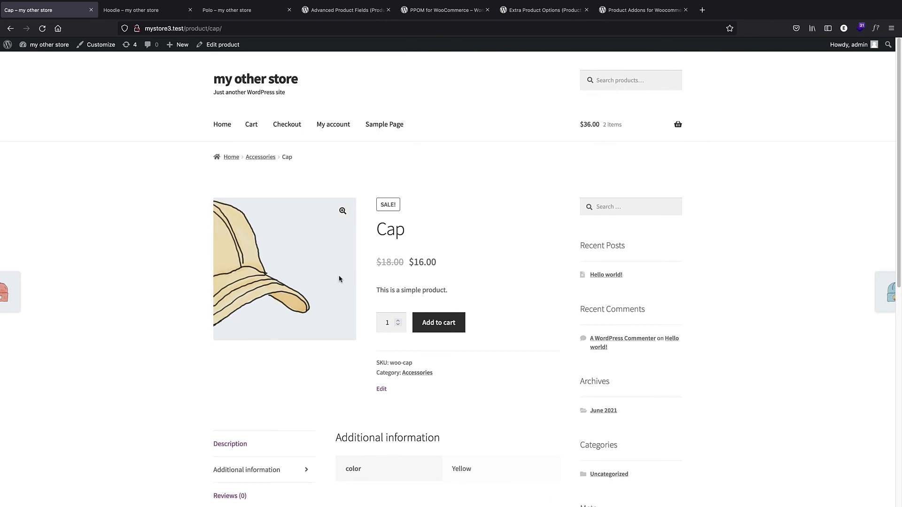
pyautogui.scroll(-4, 331, 291)
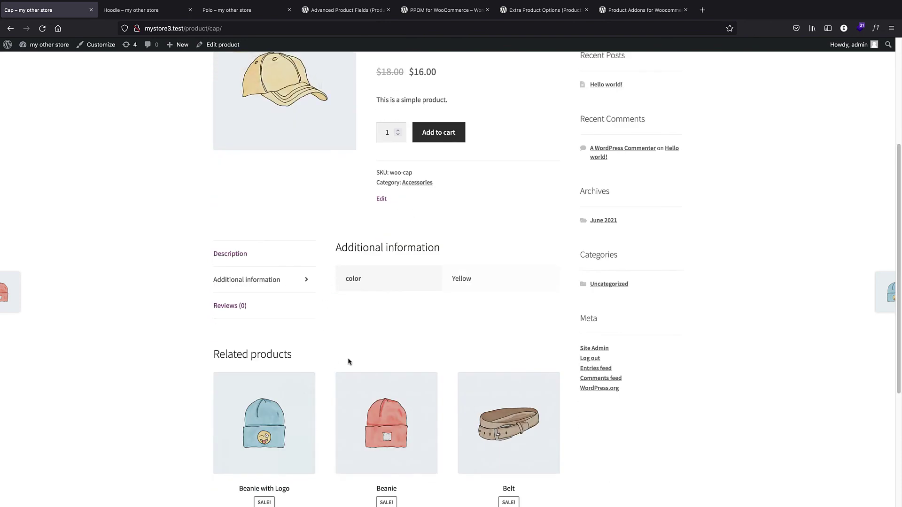
pyautogui.click(246, 261)
pyautogui.click(250, 281)
pyautogui.click(252, 261)
pyautogui.click(251, 278)
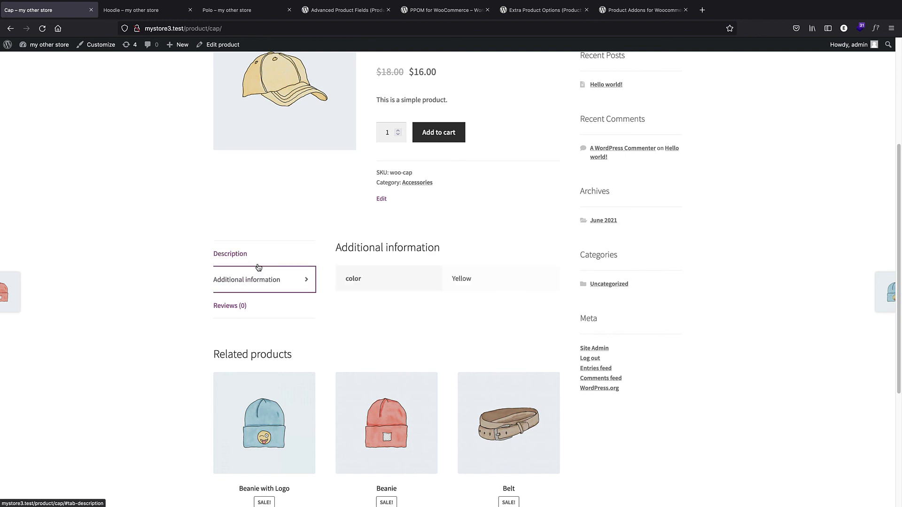
# Open the Cap product for editing from the WordPress admin product list and show its Attributes settings.
pyautogui.click(3, 44)
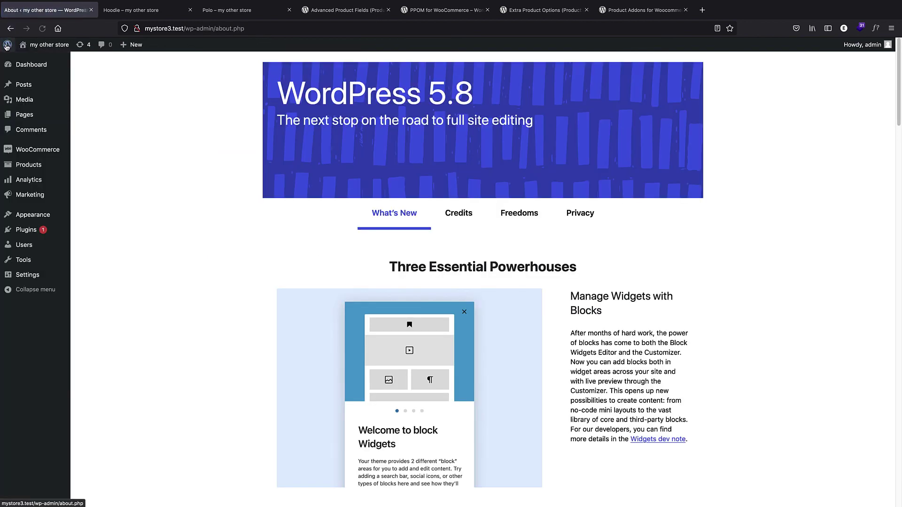
pyautogui.moveTo(62, 149)
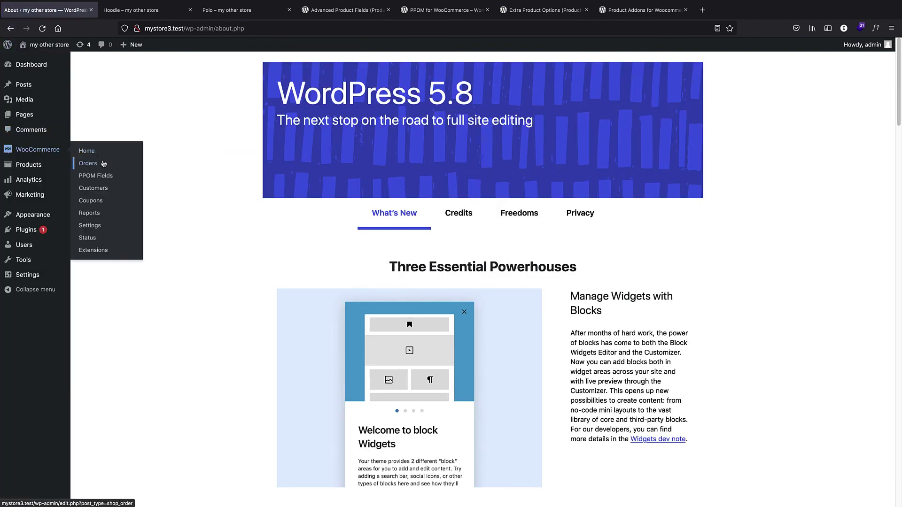
pyautogui.moveTo(44, 164)
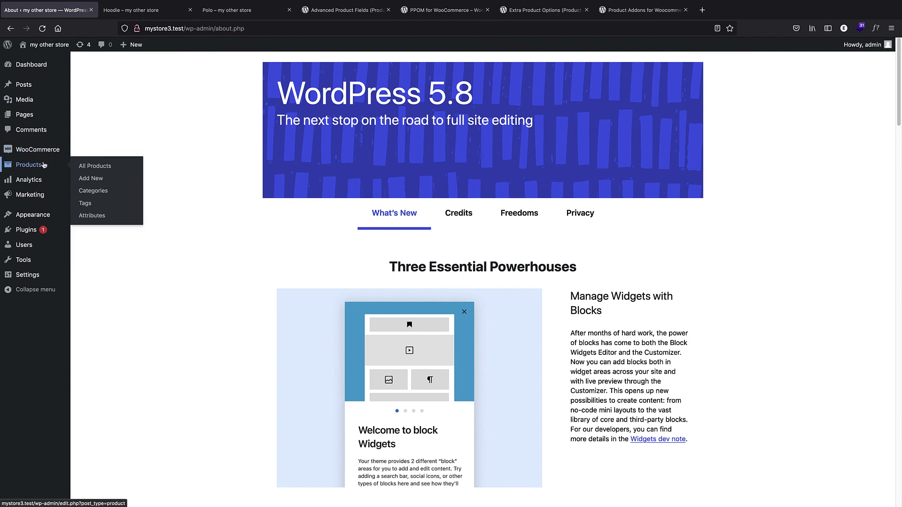
pyautogui.click(94, 163)
pyautogui.scroll(-3, 216, 237)
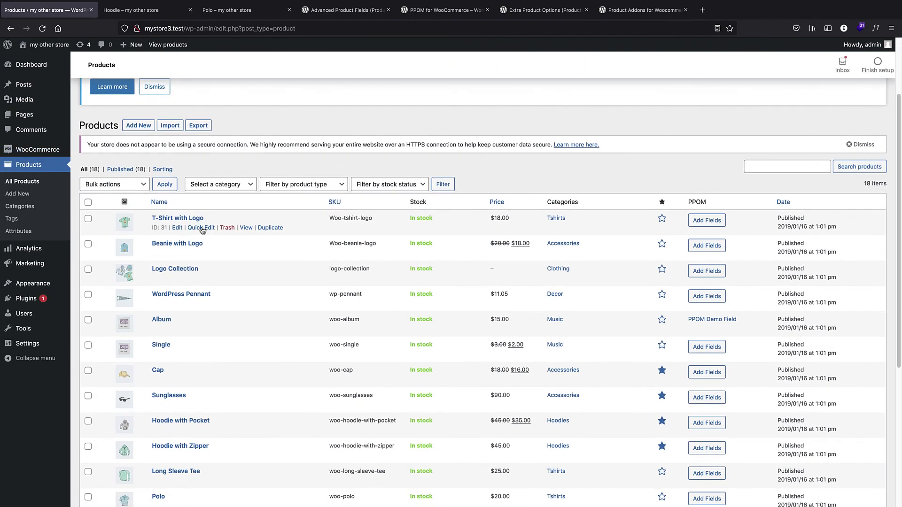
pyautogui.click(158, 371)
pyautogui.scroll(-3, 215, 250)
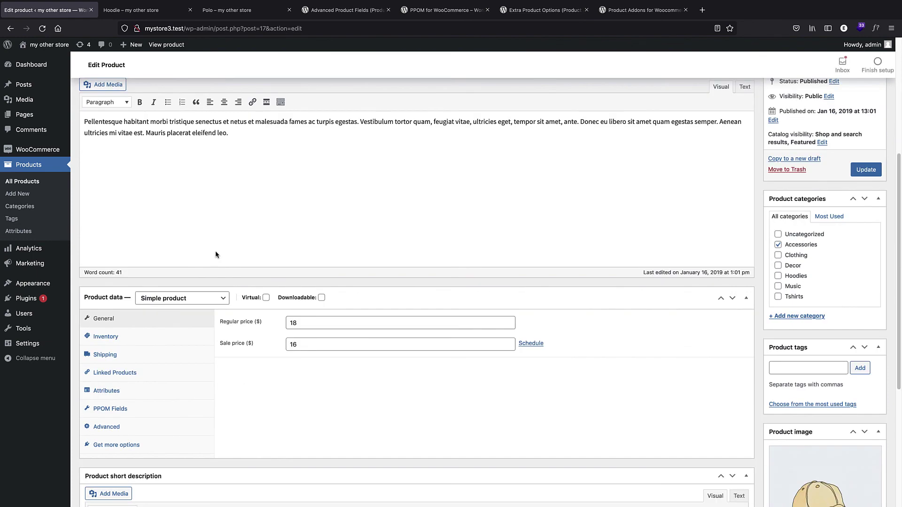
pyautogui.click(137, 391)
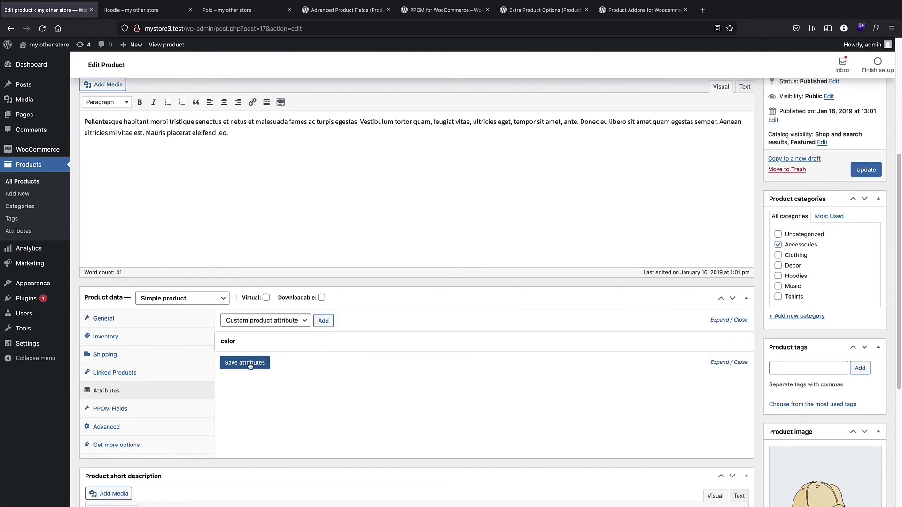
# Open the storefront in a new browser tab and view the Cap product's Additional information there.
pyautogui.rightClick(55, 44)
pyautogui.click(80, 48)
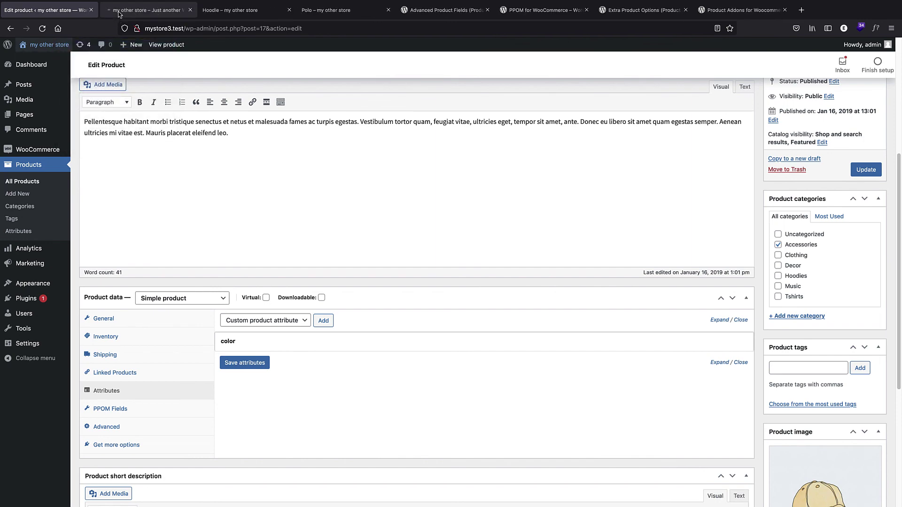
pyautogui.scroll(-5, 381, 287)
pyautogui.click(380, 288)
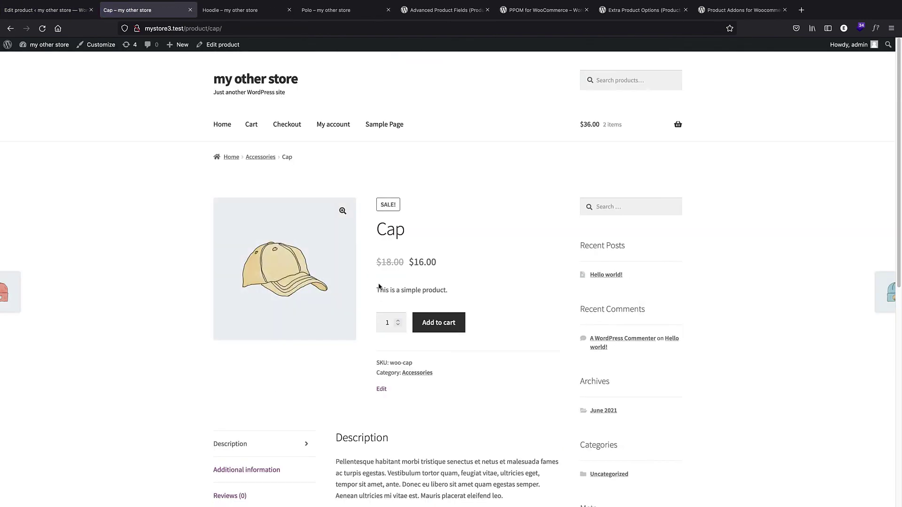
pyautogui.scroll(-4, 360, 284)
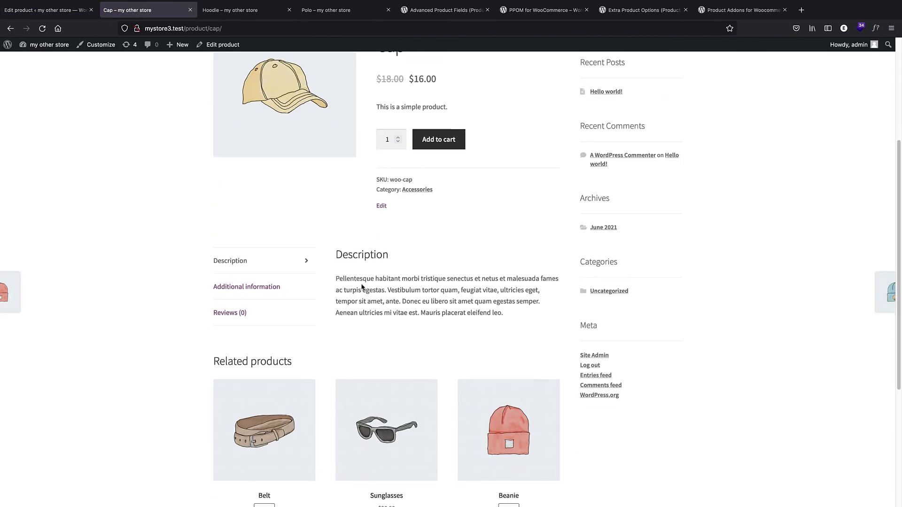
pyautogui.click(275, 287)
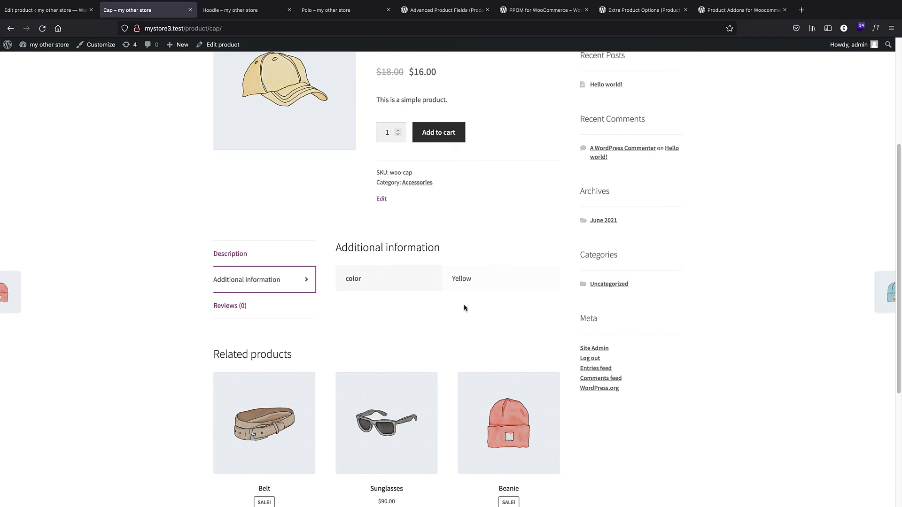
pyautogui.scroll(3, 464, 308)
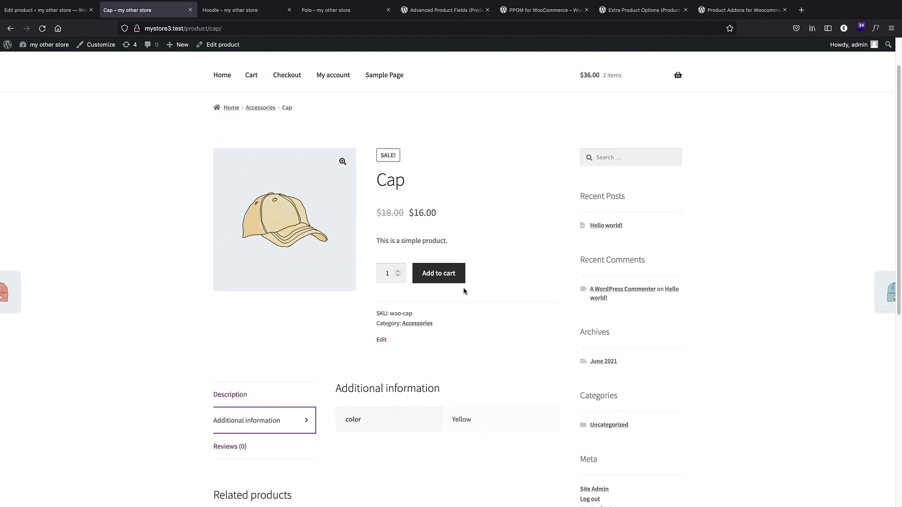